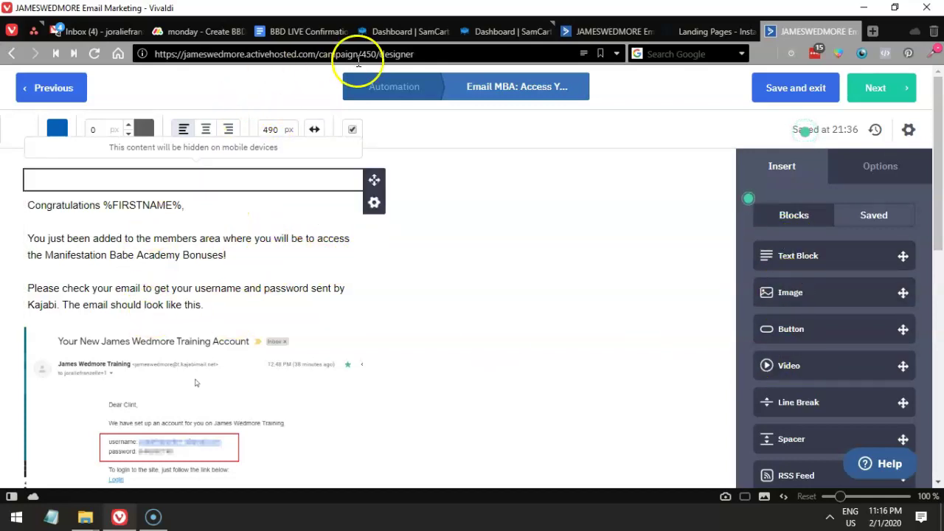
Examine the available content blocks and the element options of the email designer
double_click(392, 54)
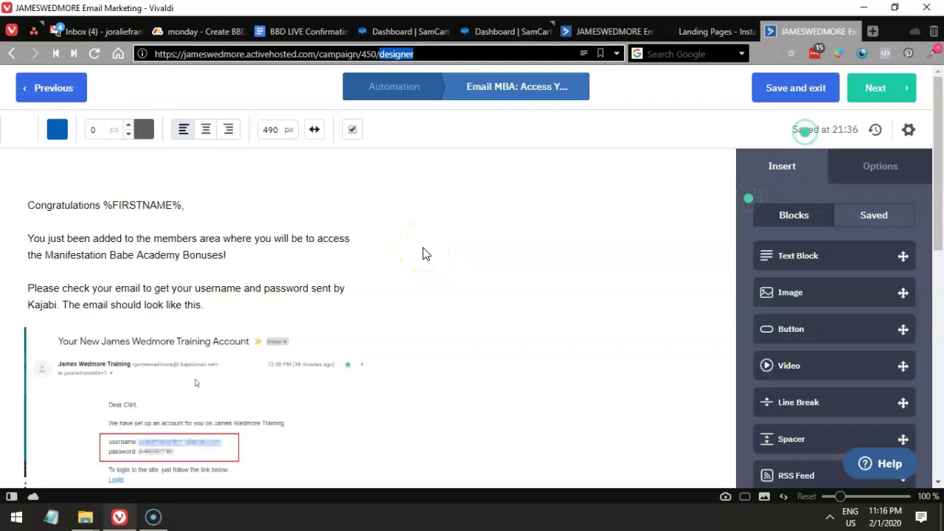
click(784, 174)
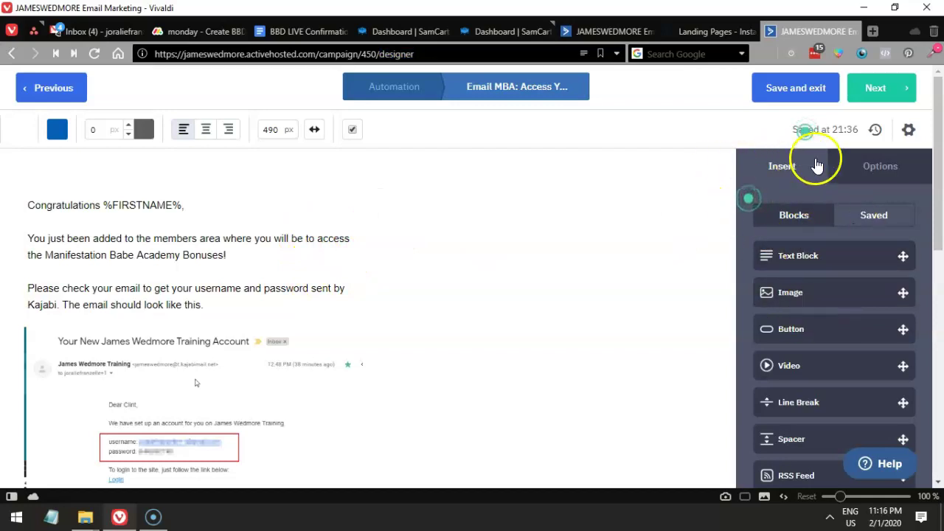
click(858, 179)
click(791, 169)
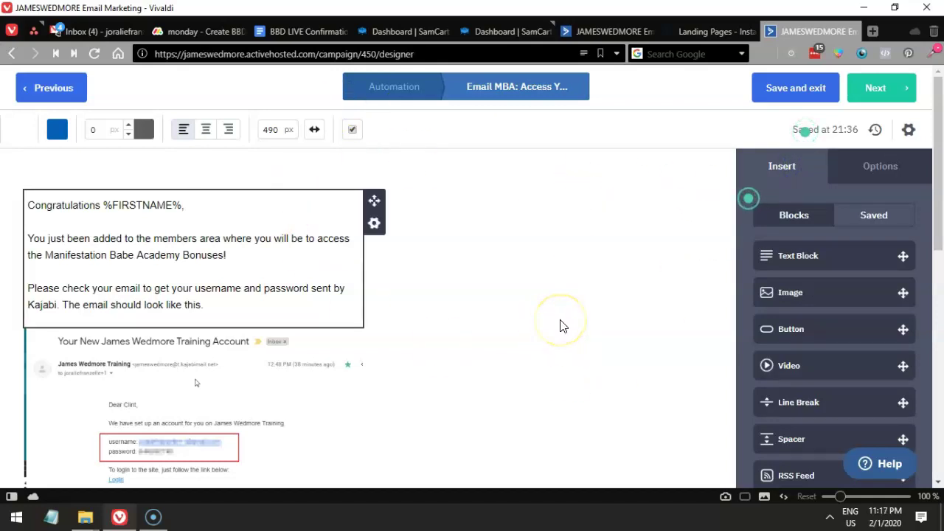
click(514, 275)
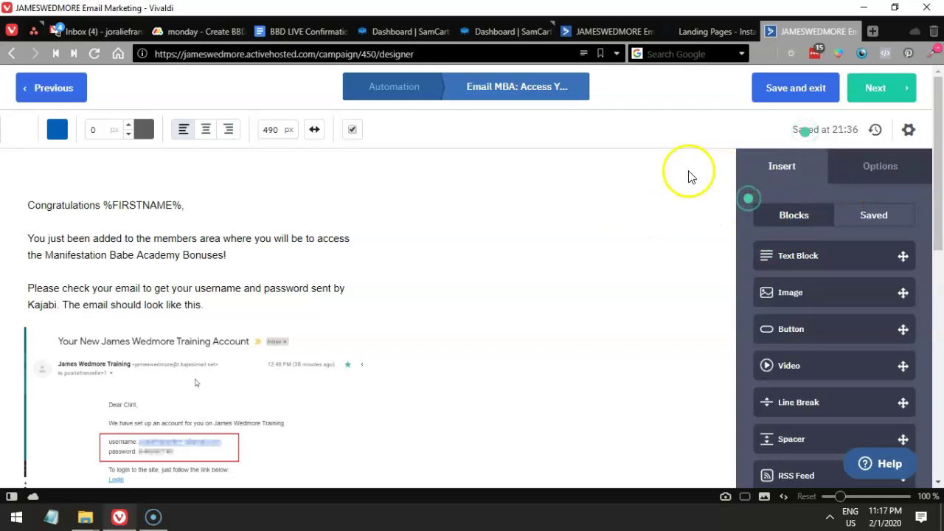
click(888, 170)
click(869, 169)
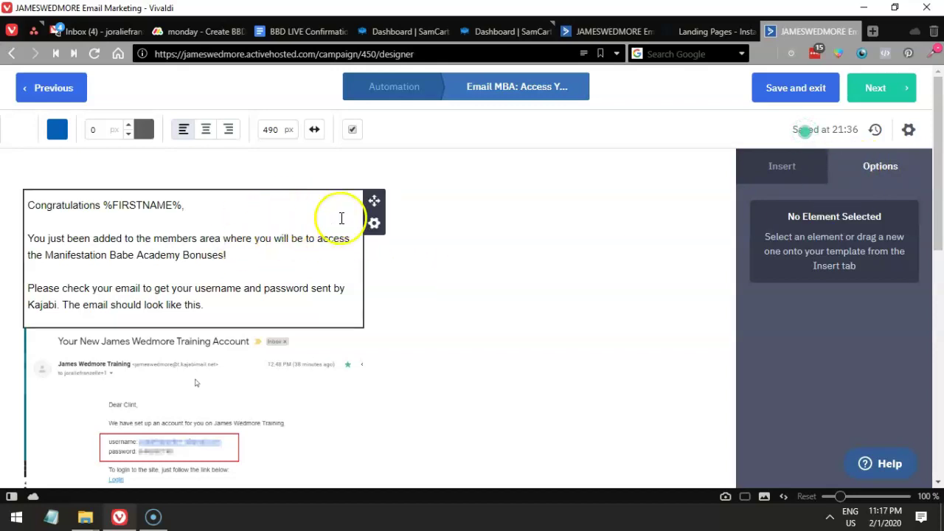
click(787, 181)
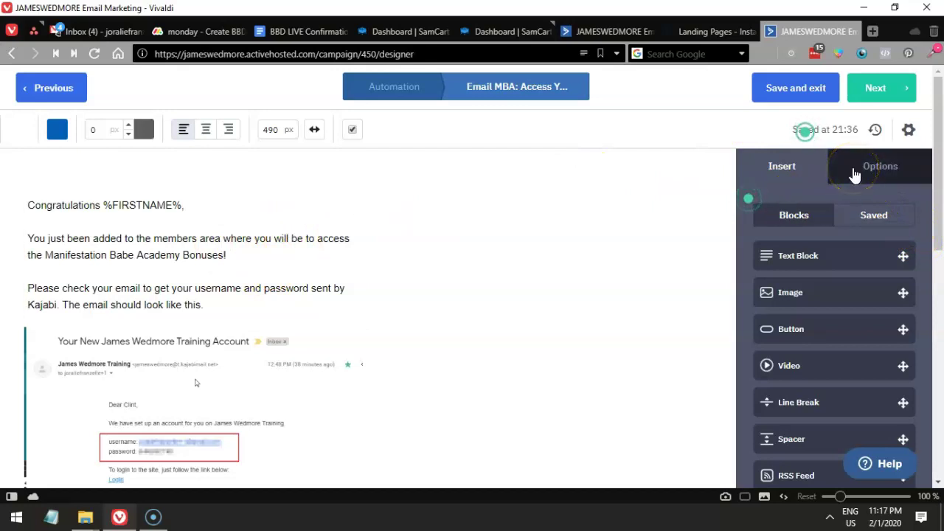
Try background colour AB7979 on the congratulations text block, and set its background to white (FFFFFF)
click(270, 222)
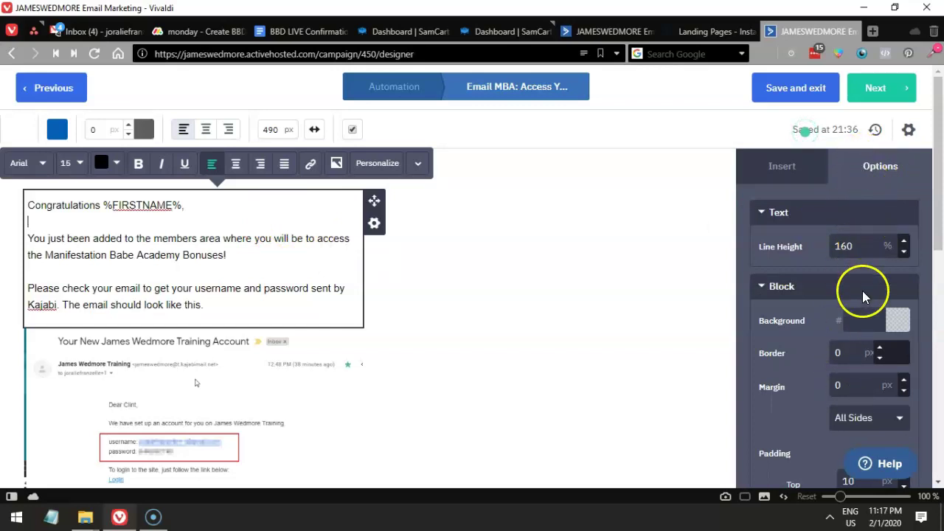
scroll(854, 219, down, 1)
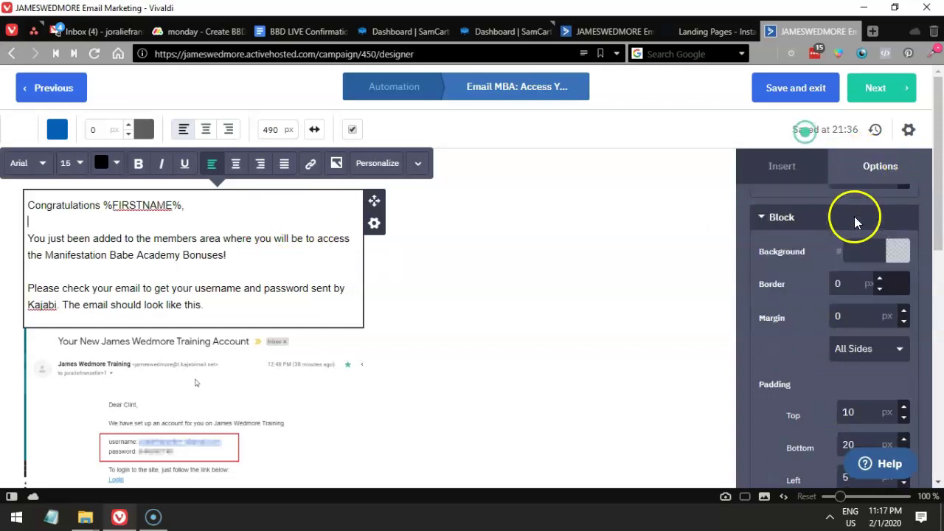
scroll(849, 251, up, 1)
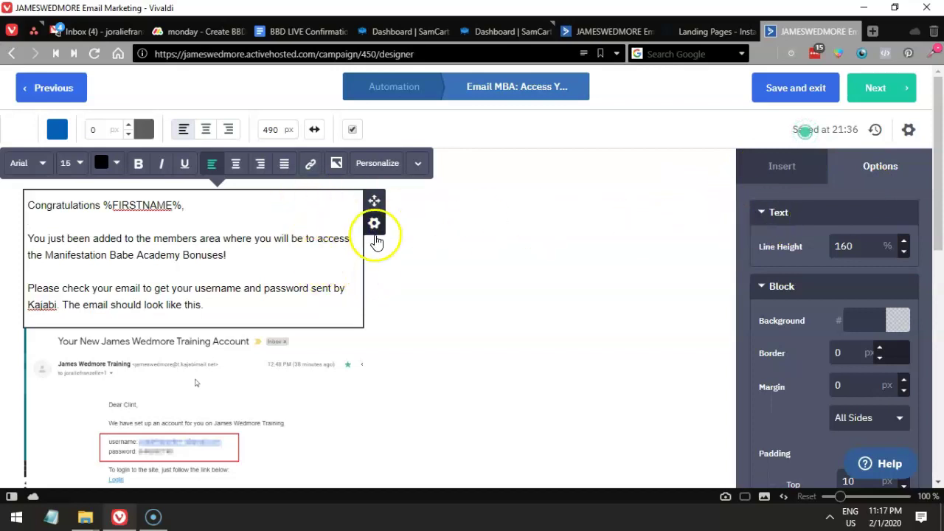
click(743, 179)
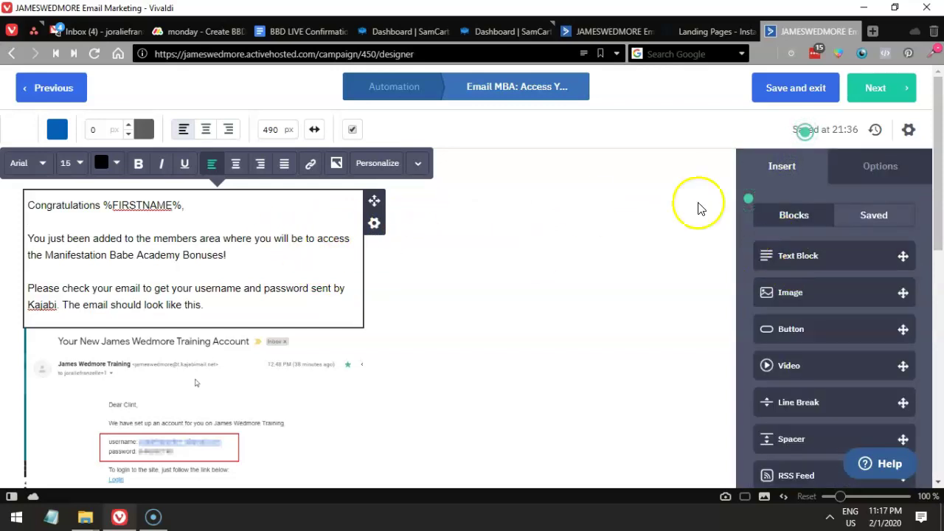
click(855, 183)
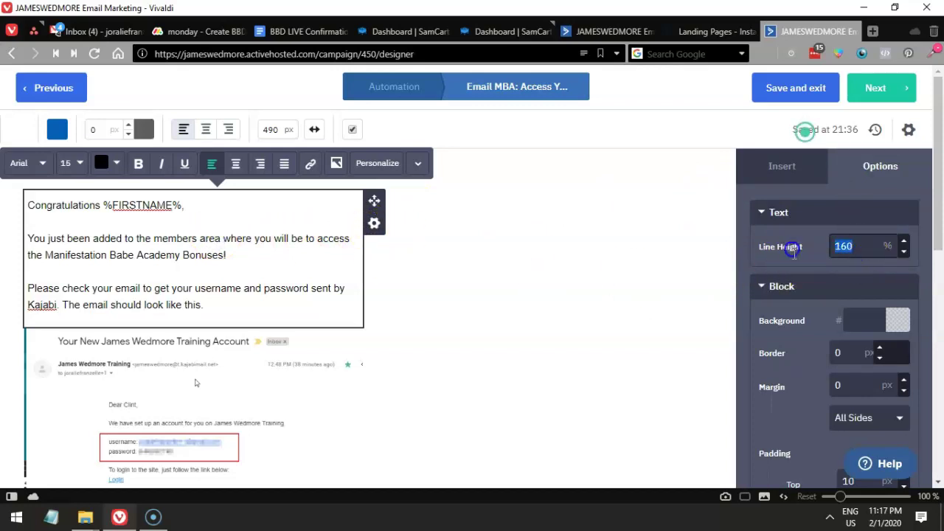
scroll(823, 317, down, 1)
click(850, 253)
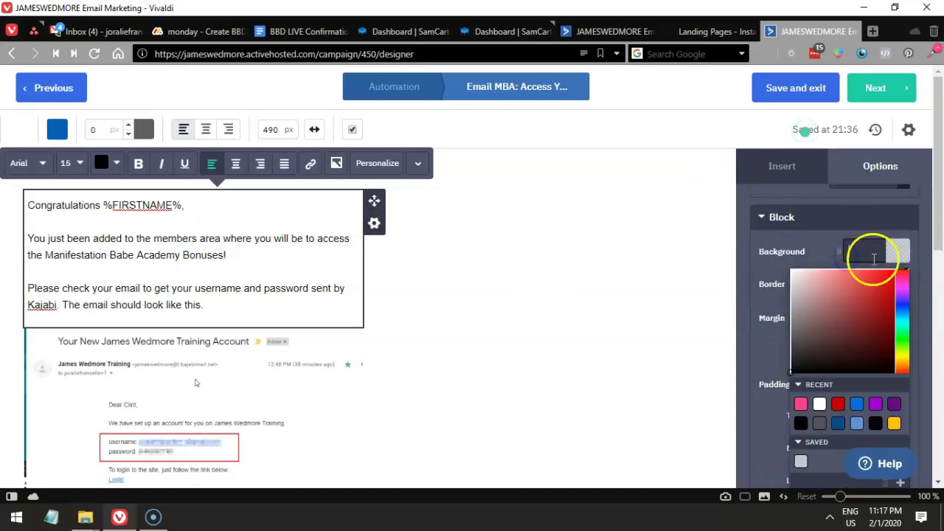
click(823, 305)
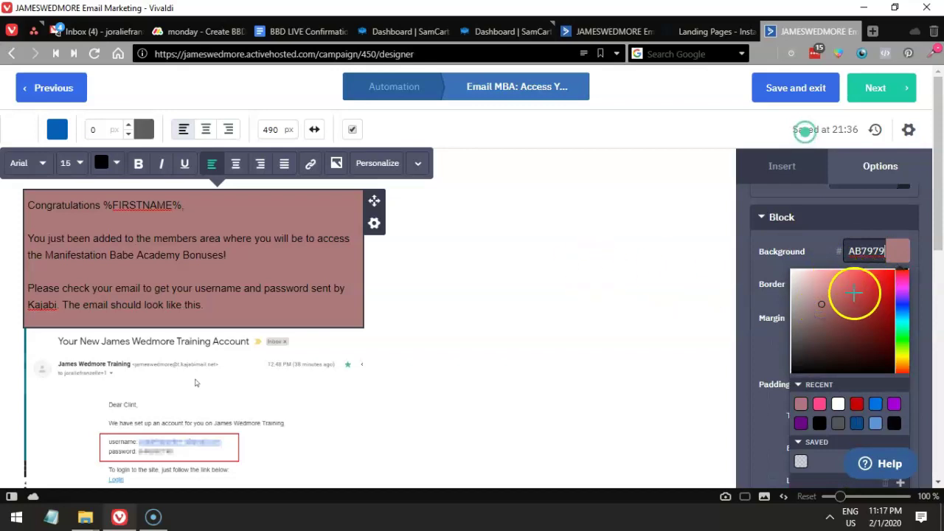
click(793, 272)
click(526, 251)
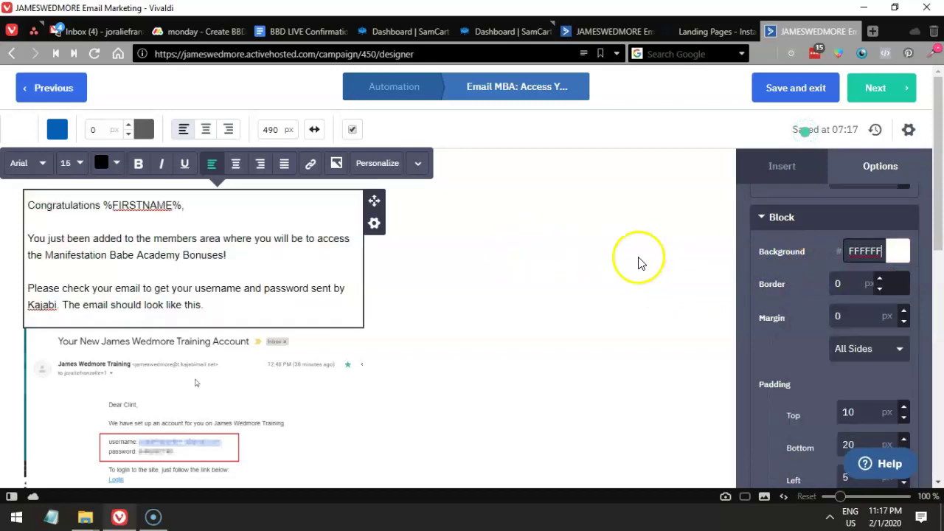
click(620, 257)
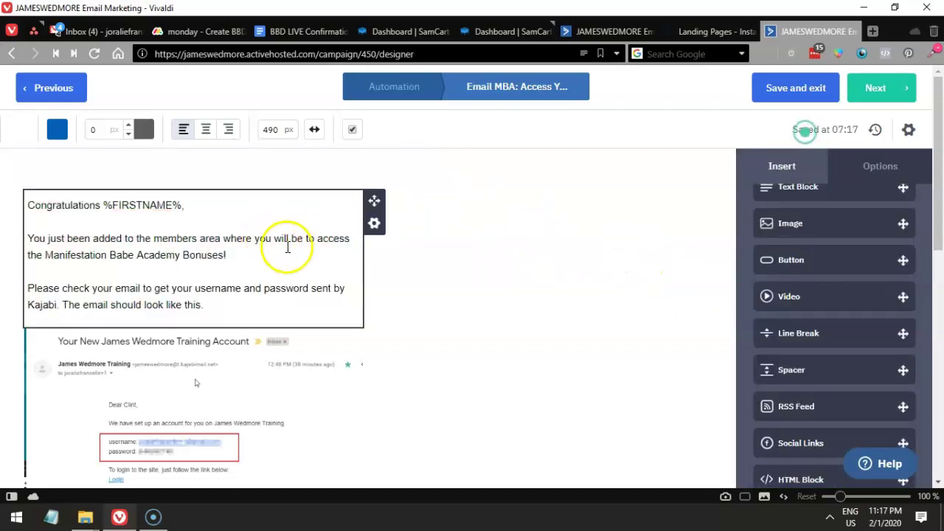
Review the image and block options of the training account email screenshot
click(231, 360)
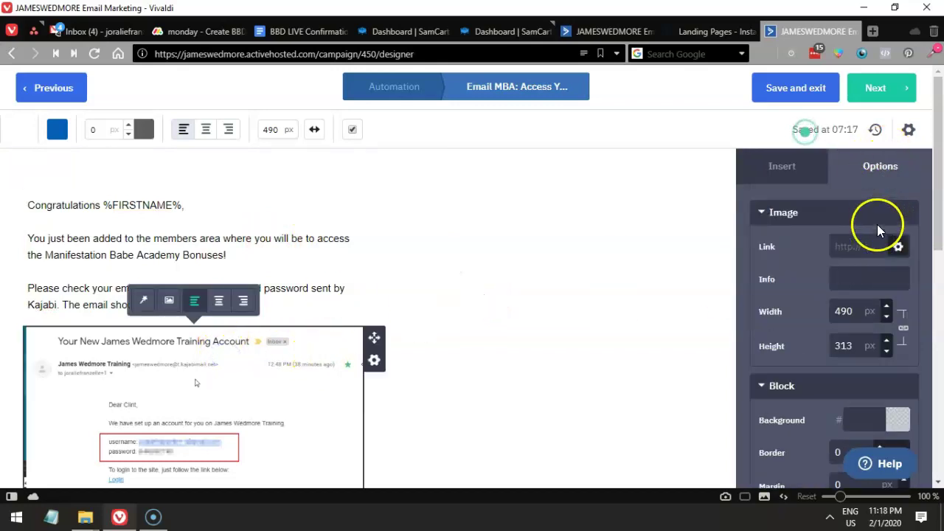
click(764, 215)
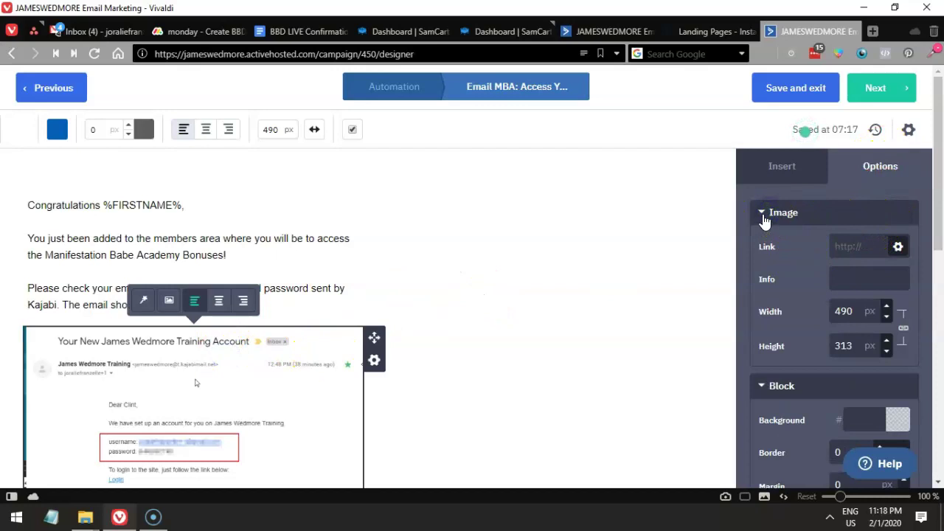
click(764, 216)
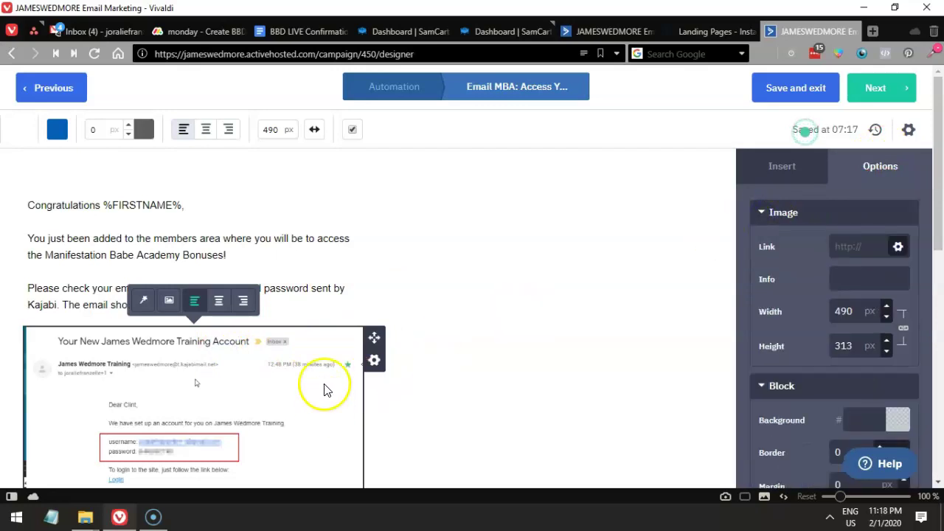
scroll(289, 309, down, 1)
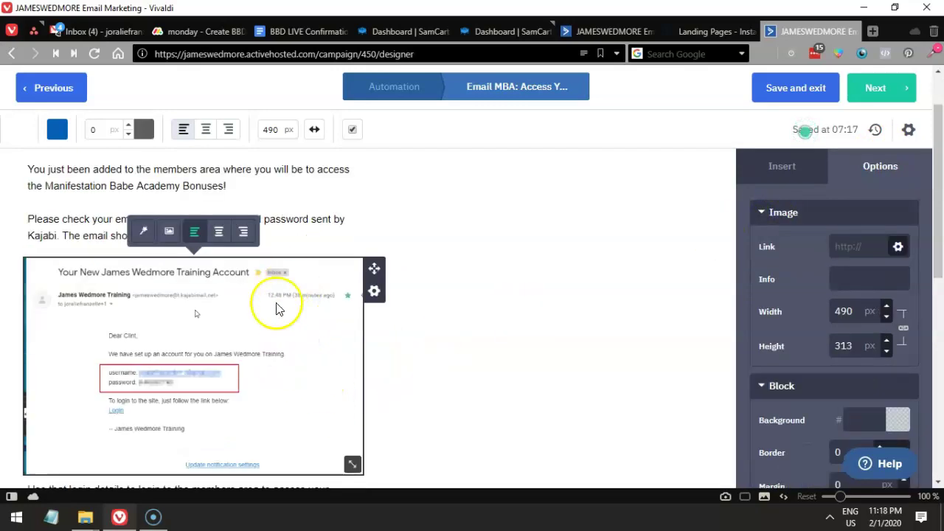
scroll(516, 322, up, 1)
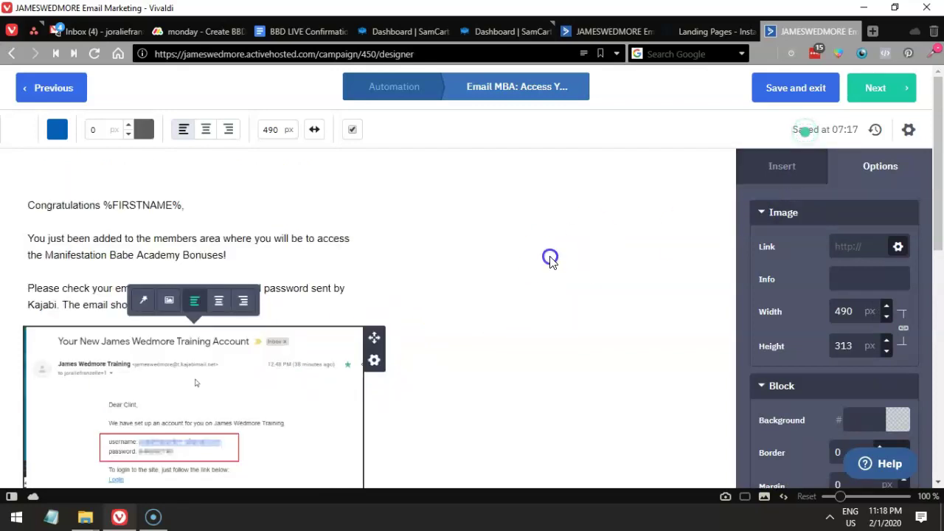
click(552, 257)
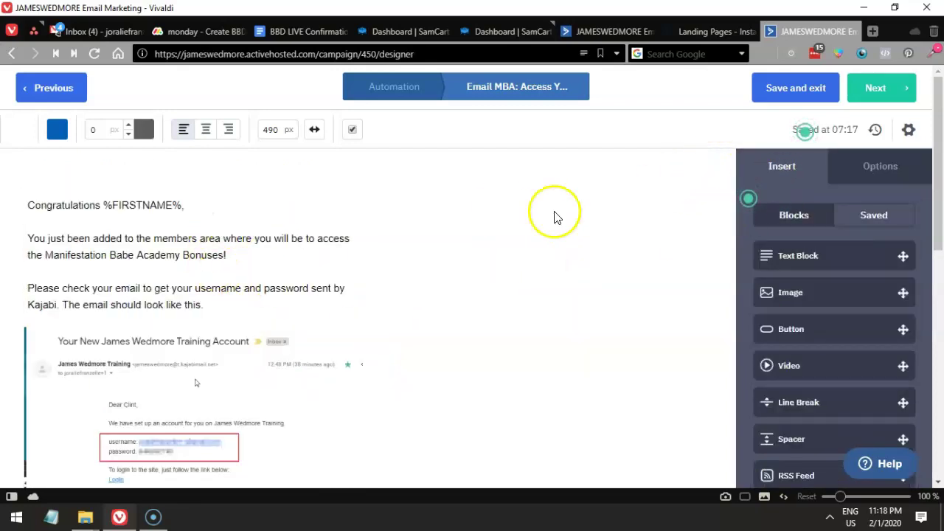
Insert an HTML block above the training account email screenshot, and delete it
scroll(812, 288, down, 4)
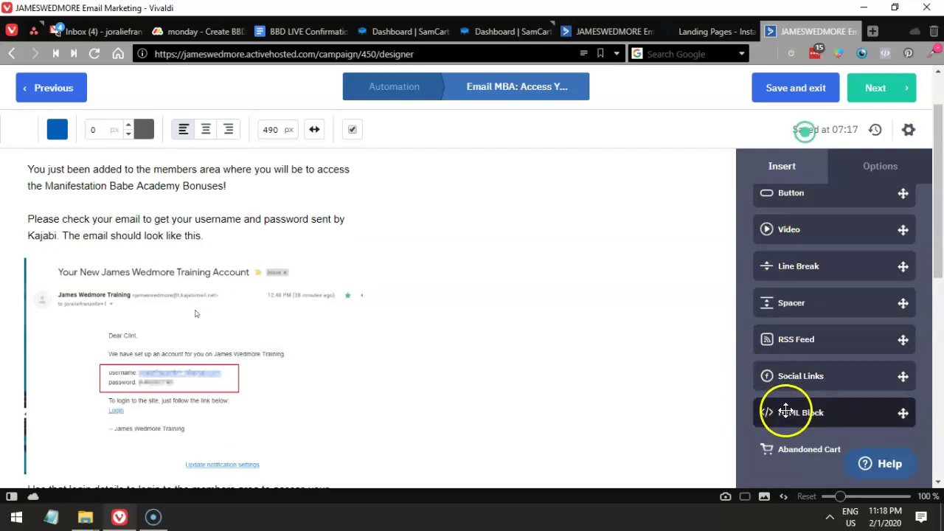
drag(796, 435, 312, 282)
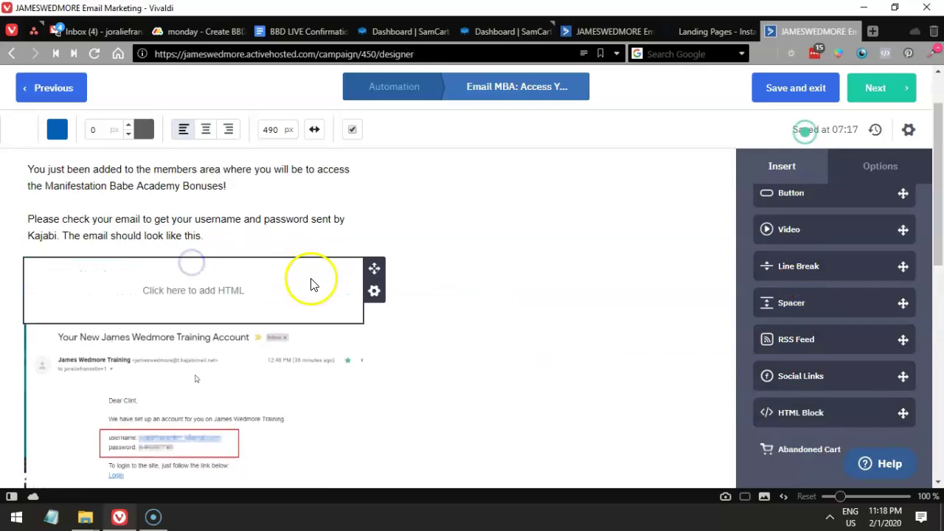
click(375, 291)
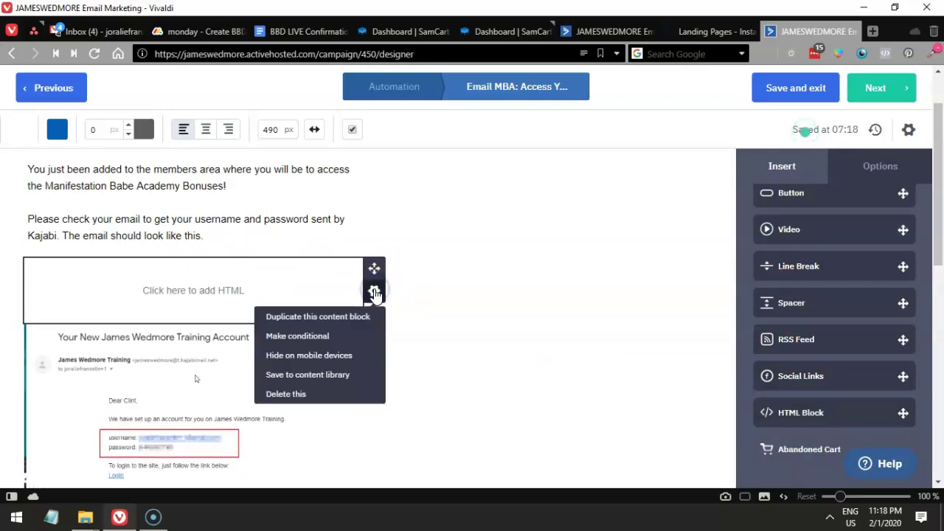
click(302, 395)
click(350, 393)
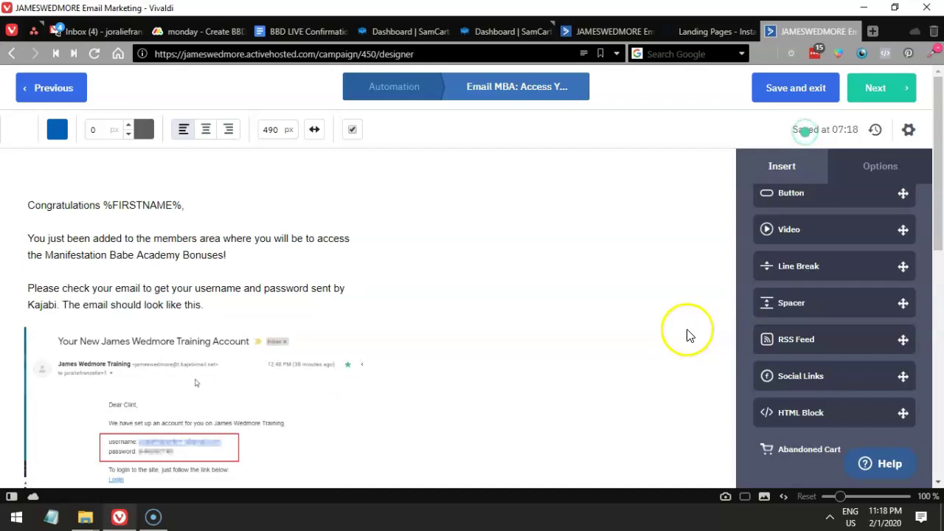
scroll(780, 295, up, 3)
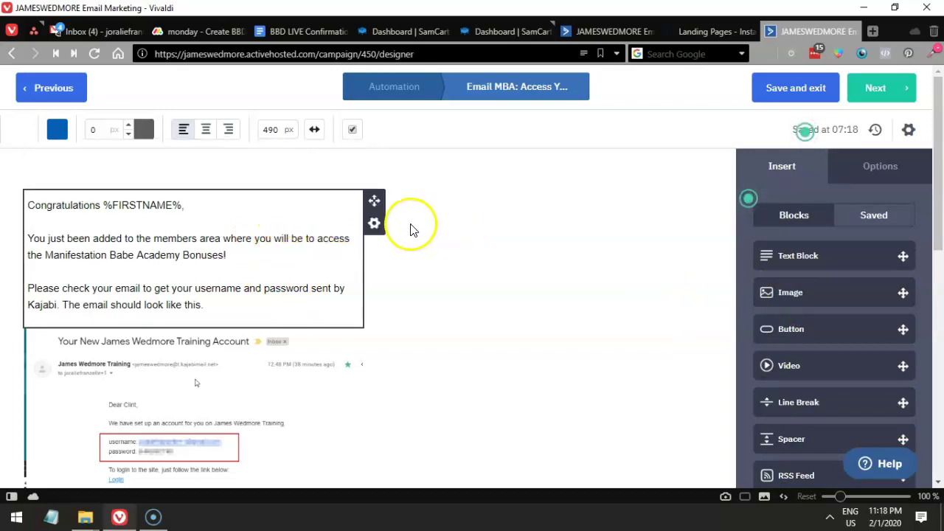
Try the full-width layout on the whole email template, check the content down to the footer, and switch back to fixed width
click(260, 131)
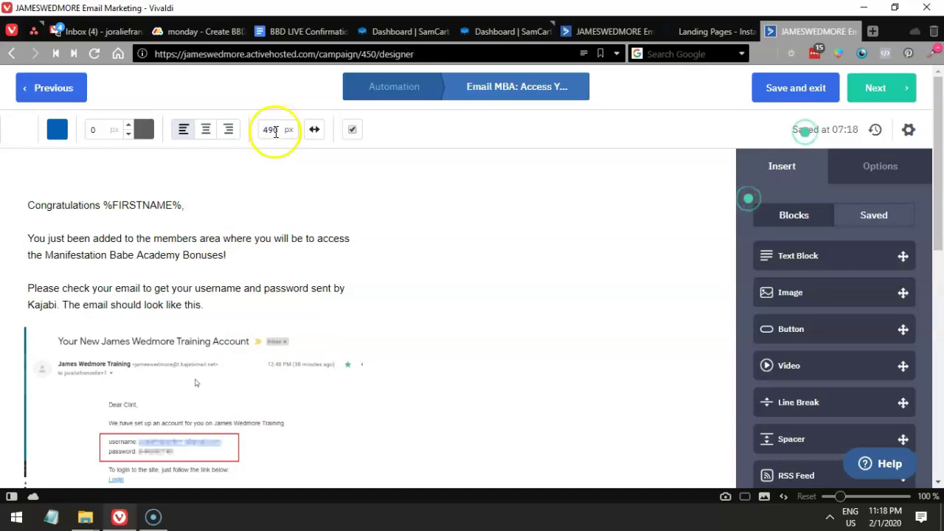
click(315, 132)
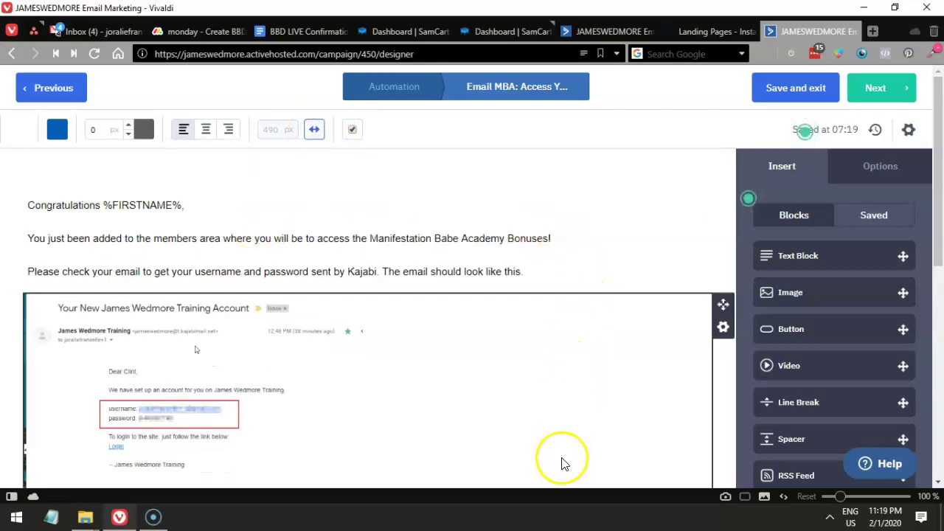
scroll(543, 371, down, 3)
scroll(543, 367, down, 2)
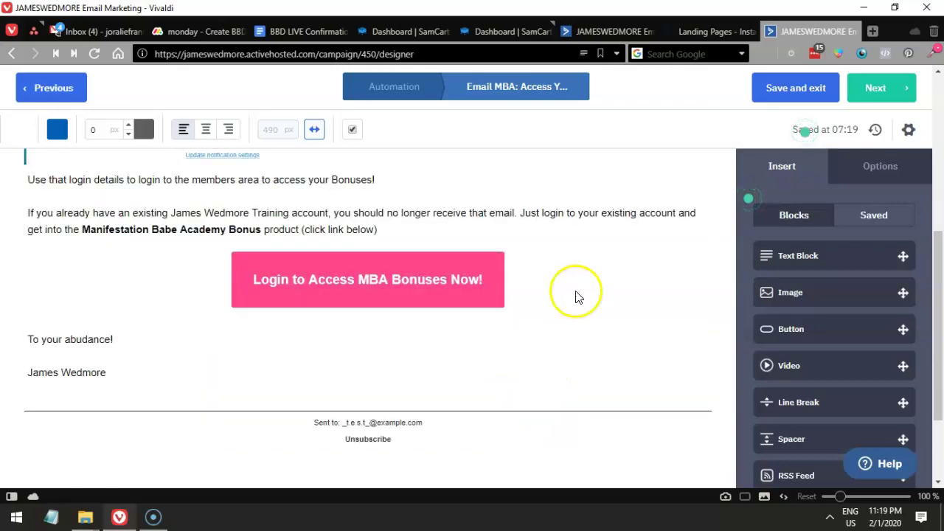
scroll(576, 295, up, 3)
scroll(453, 302, up, 3)
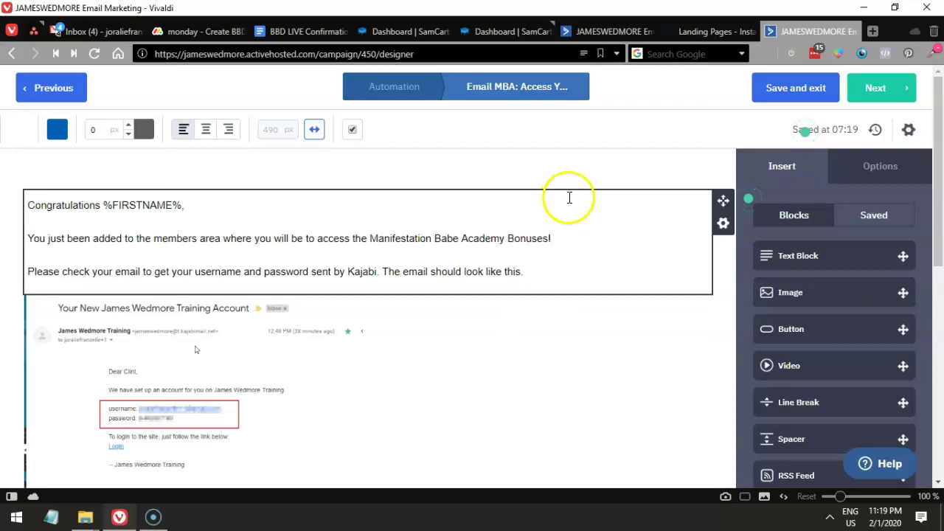
click(313, 133)
Set the email template's width to 520 px and align the template to the center
click(286, 139)
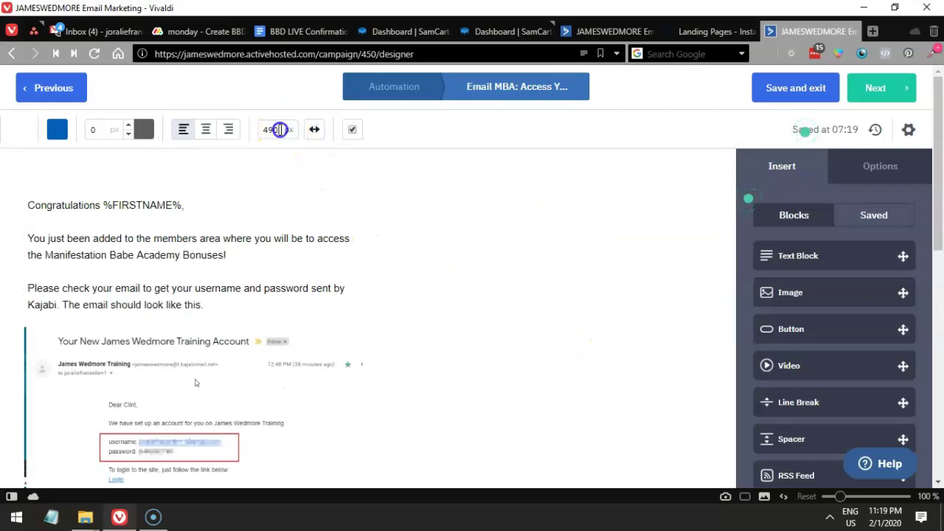
click(265, 129)
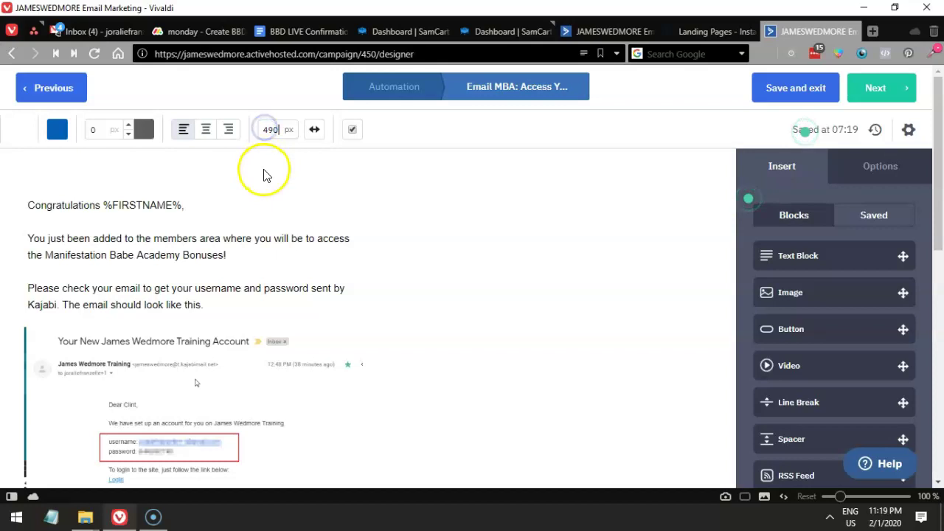
click(277, 133)
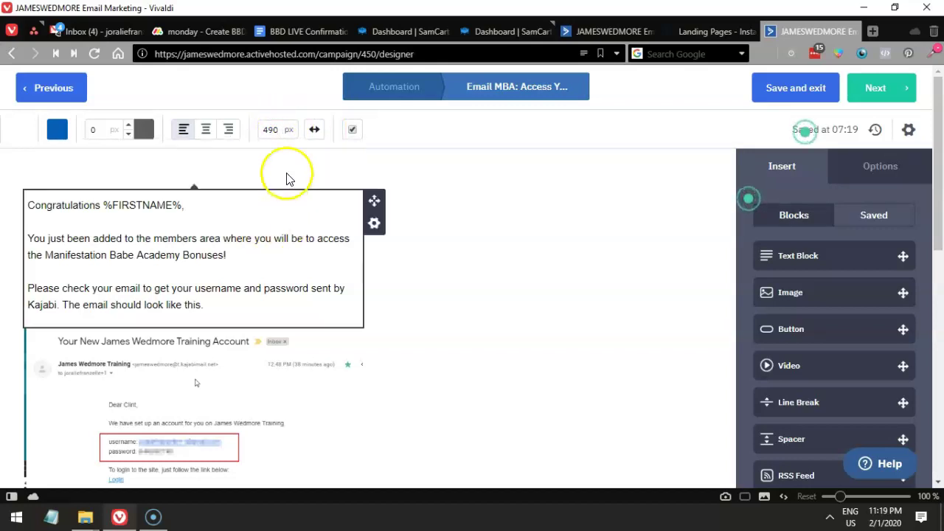
text(520)
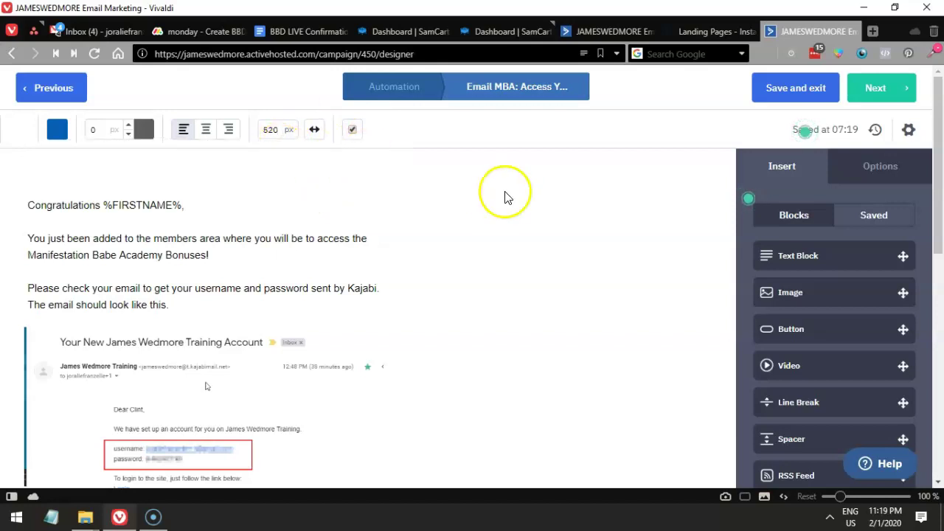
click(204, 129)
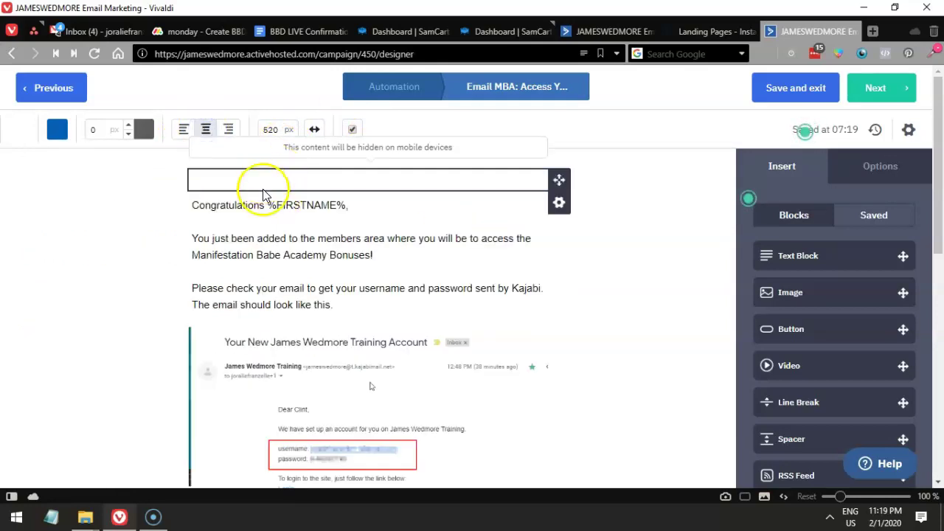
Try the right and center alignments on the whole email template, and align it to the left
click(229, 131)
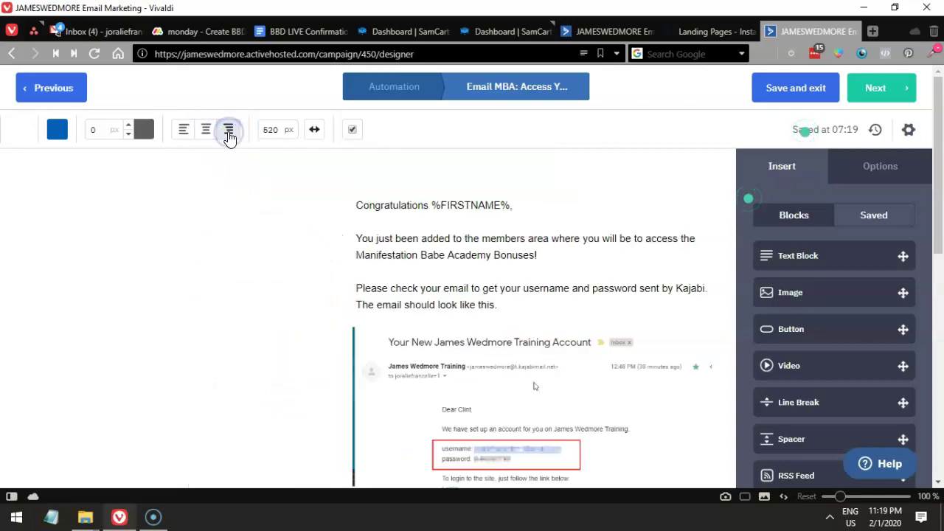
click(206, 130)
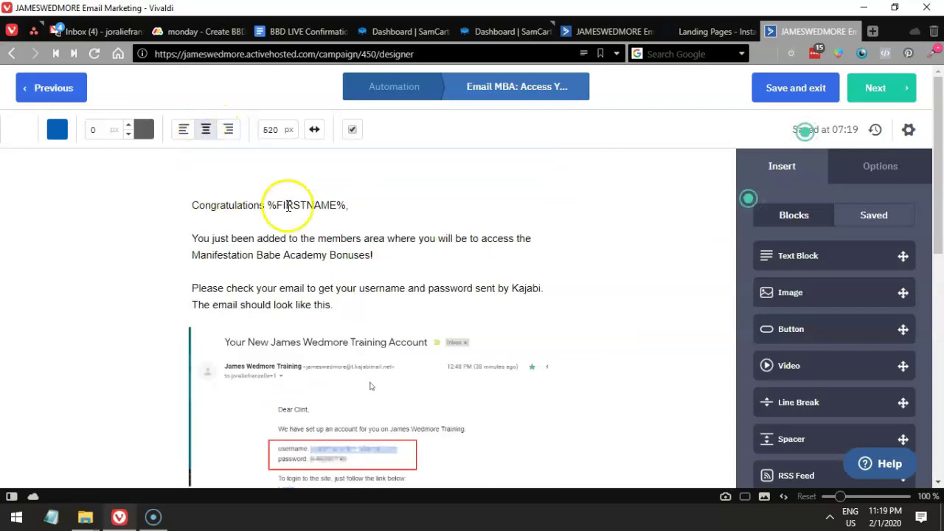
click(183, 129)
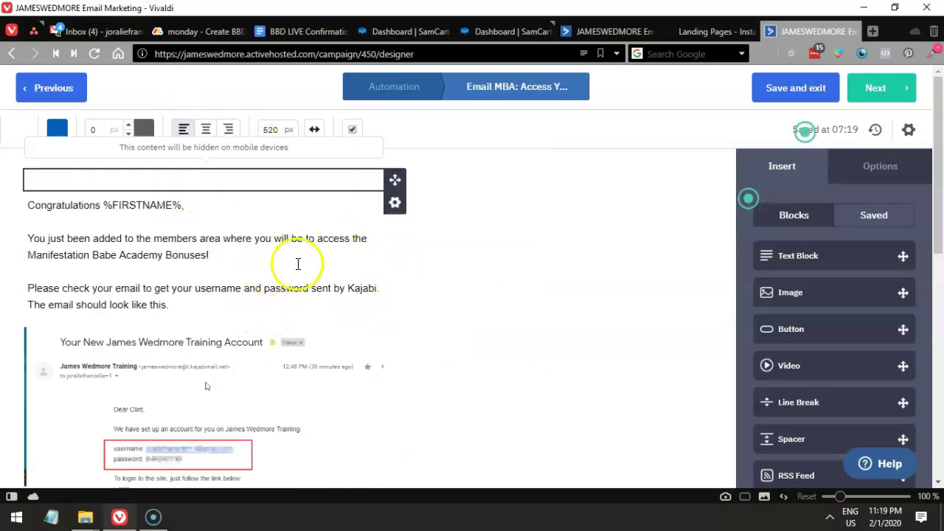
Examine the greeting text block's wording and its %FIRSTNAME% personalization tag
click(193, 212)
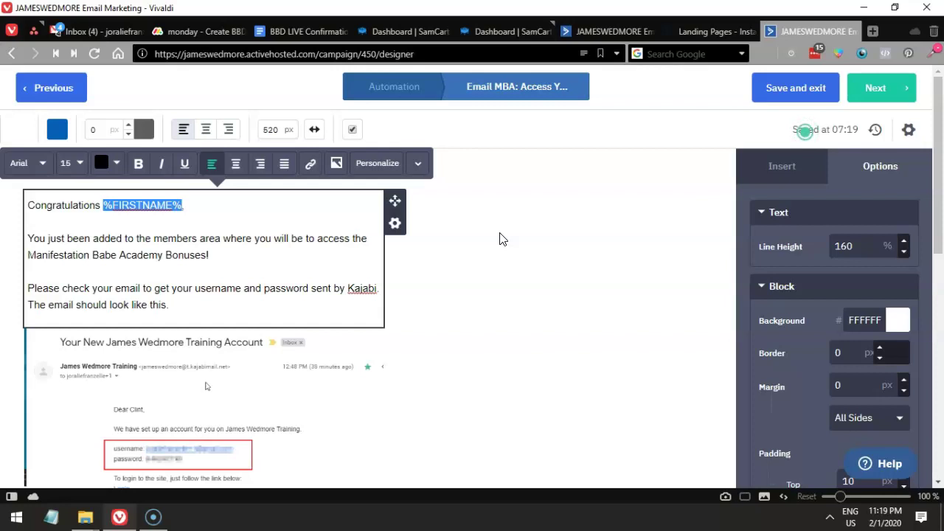
click(290, 240)
drag(225, 310, 72, 221)
click(95, 209)
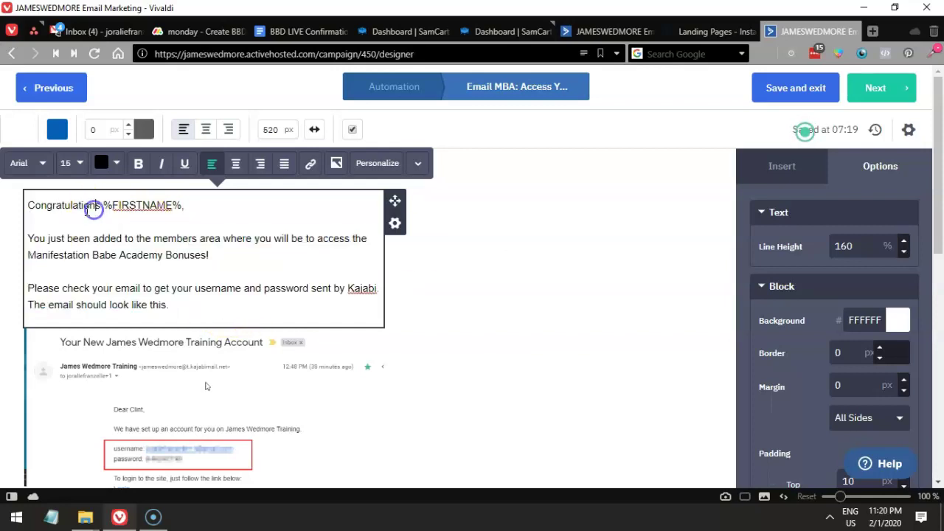
click(28, 208)
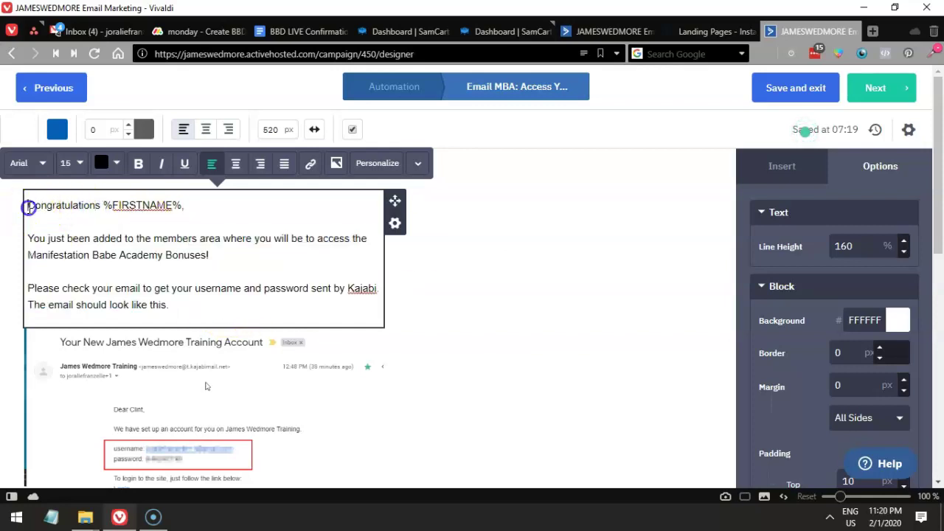
click(107, 205)
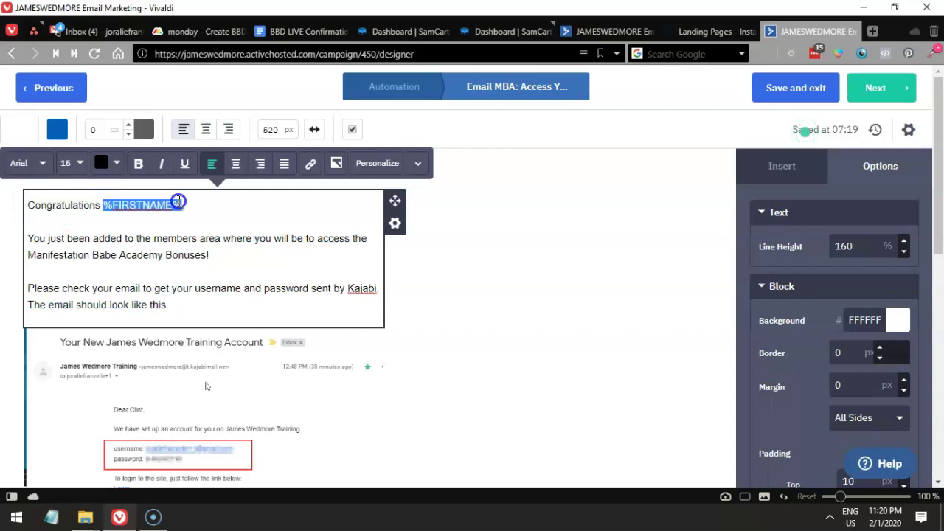
key(ctrl+i)
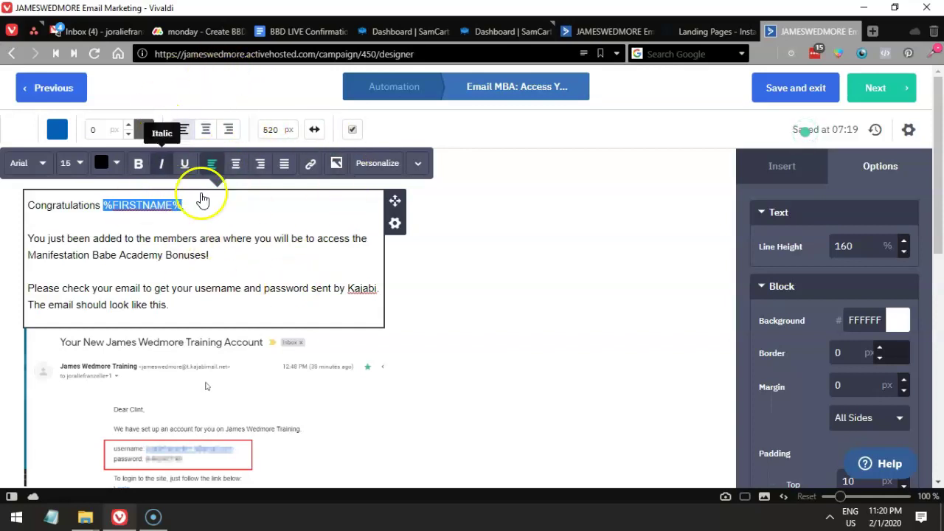
click(196, 225)
drag(179, 204, 103, 207)
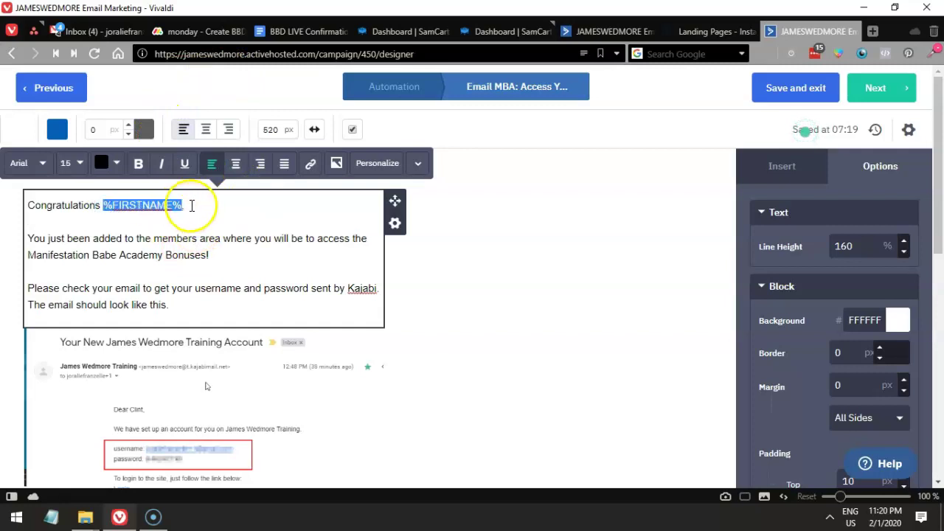
Insert the contact's Last Name personalization tag after "Congratulations %FIRSTNAME%," in the greeting
click(191, 206)
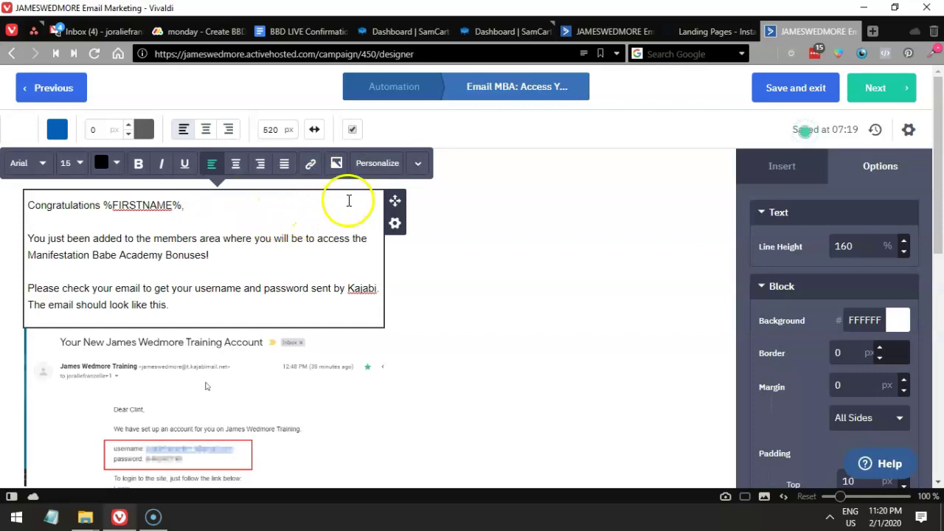
click(370, 170)
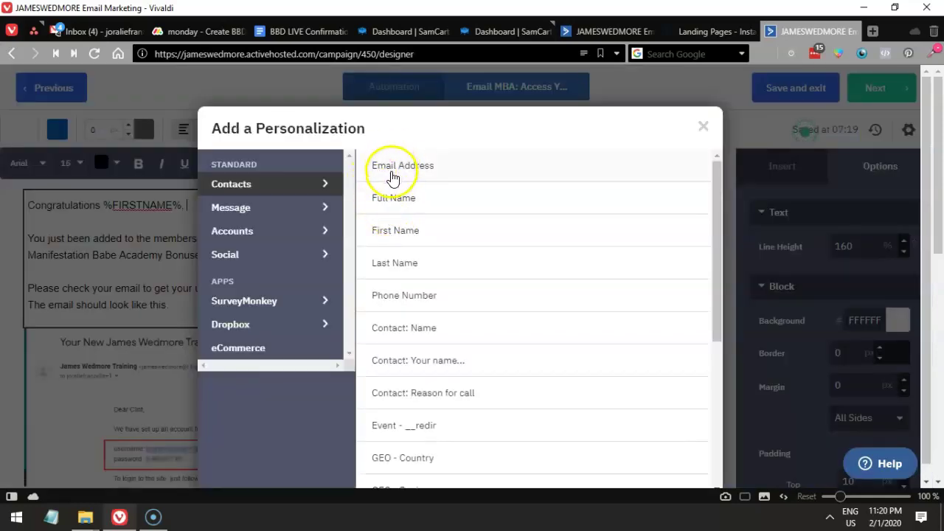
click(402, 266)
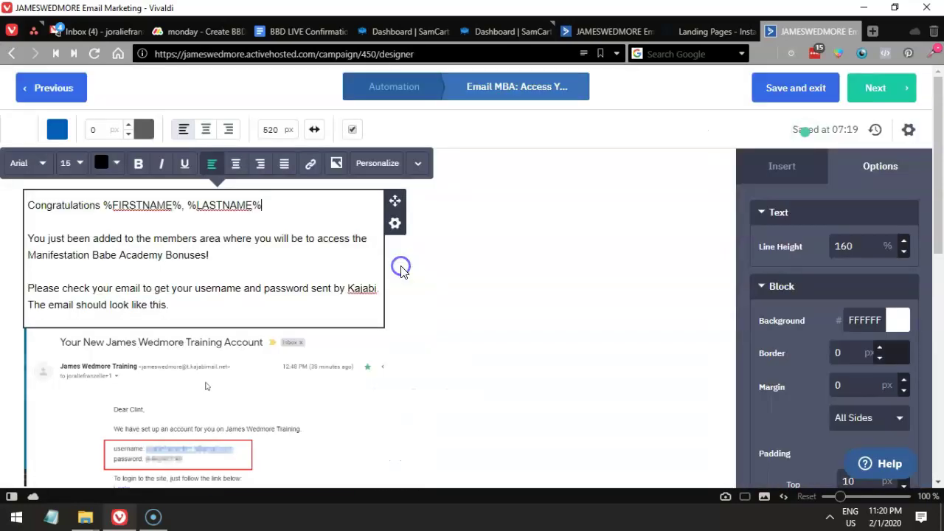
Delete the %LASTNAME% tag from the greeting line
drag(197, 207, 256, 202)
click(254, 204)
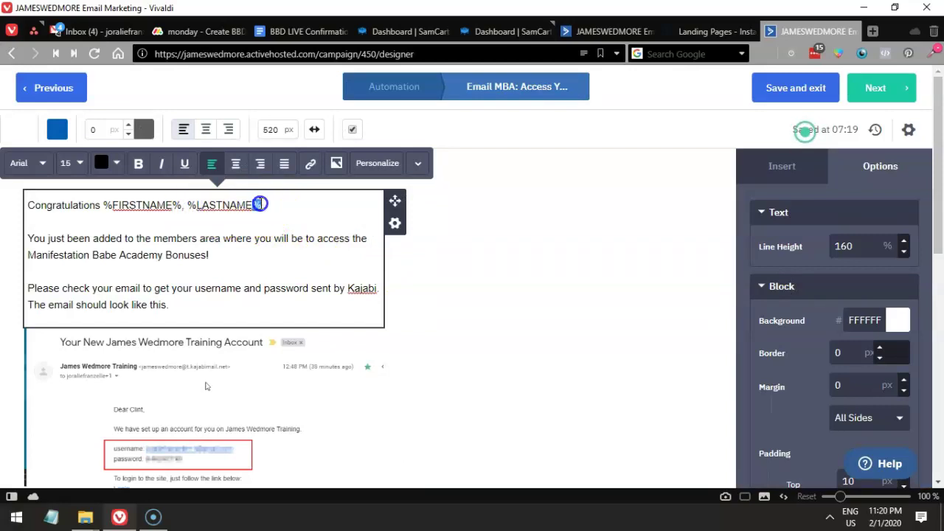
double_click(248, 206)
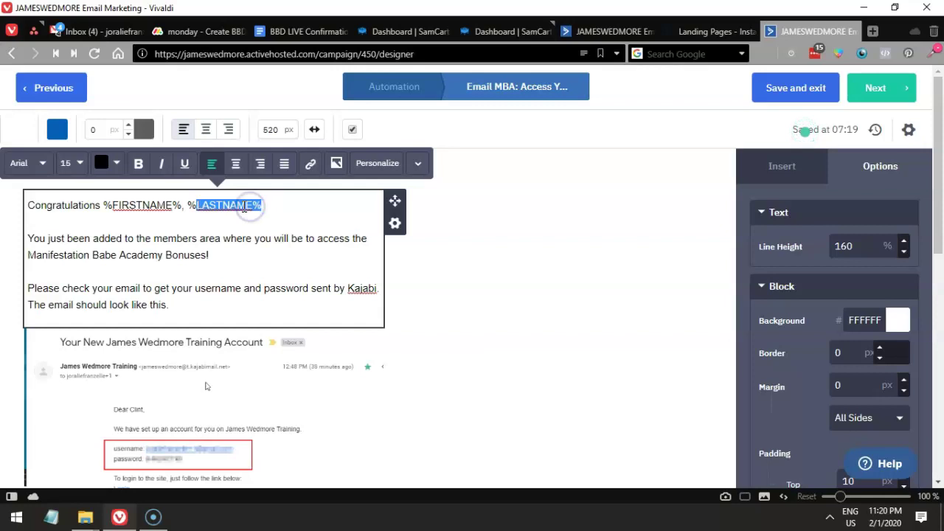
click(254, 206)
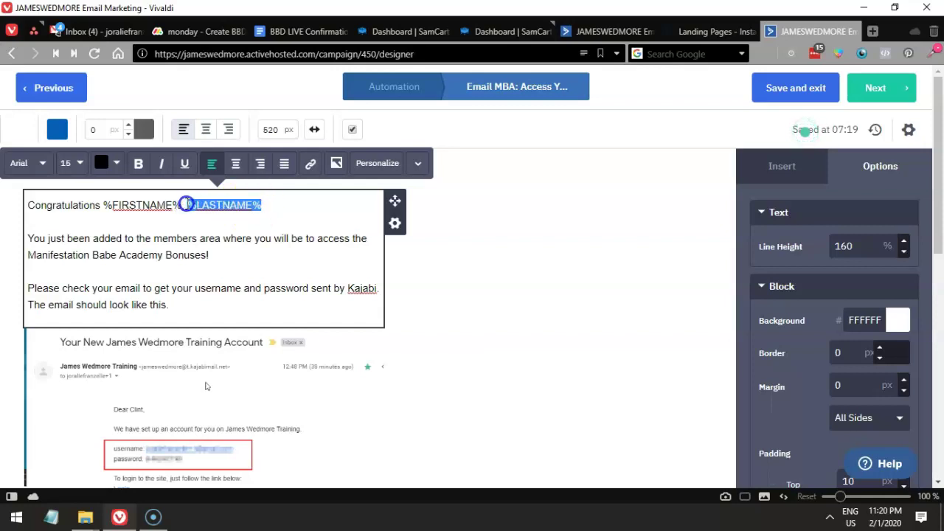
key(BackSpace)
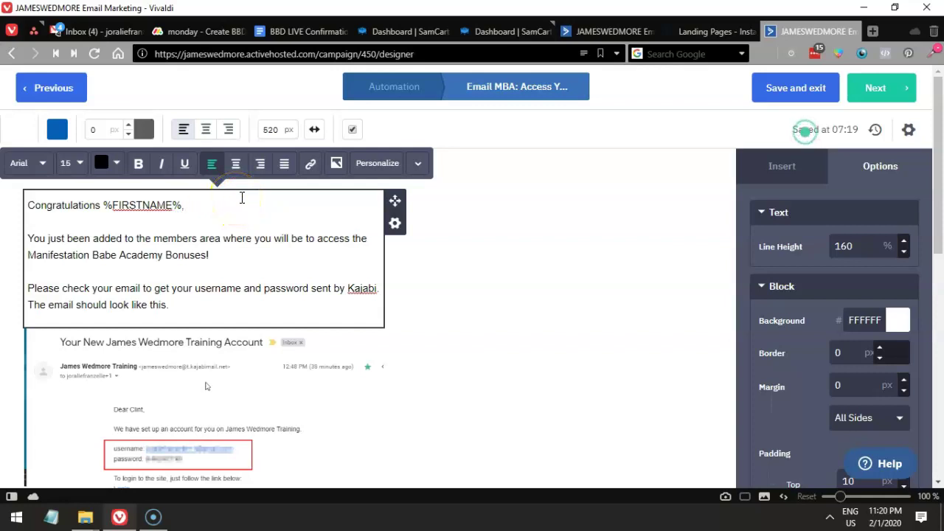
Insert an extra blank line between the greeting and the members area paragraph, and remove it
drag(180, 206, 110, 205)
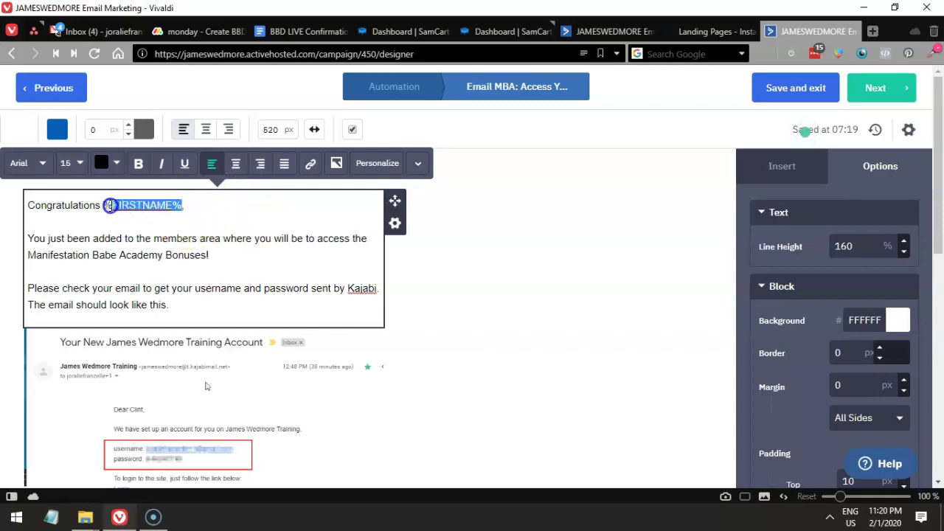
click(168, 231)
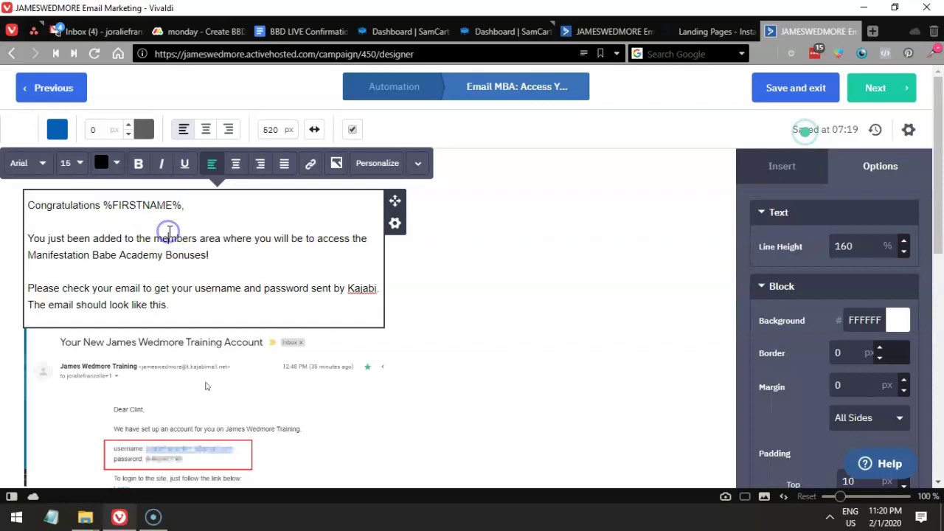
click(222, 218)
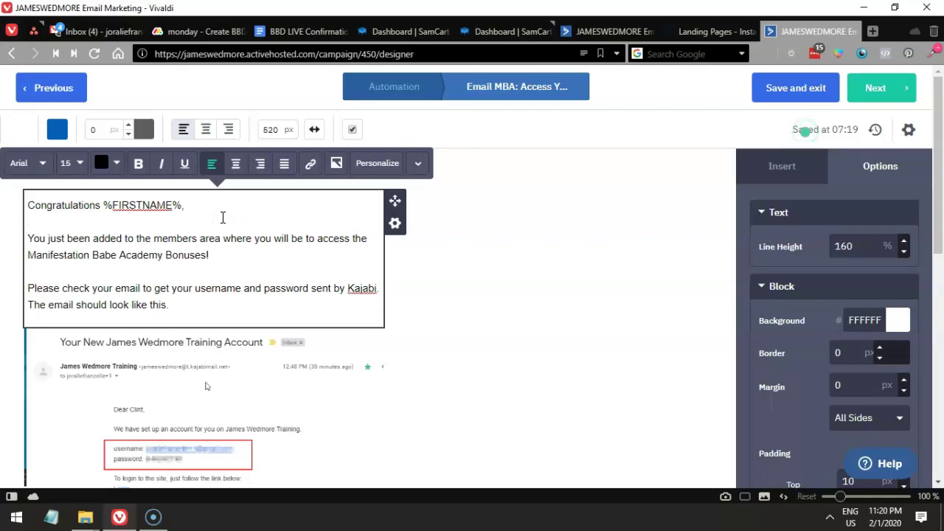
key(Return)
click(181, 233)
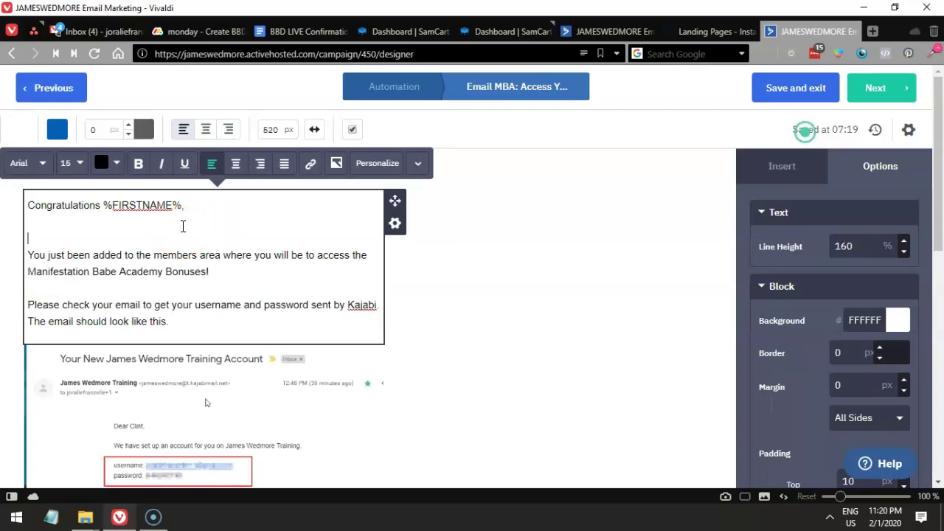
key(BackSpace)
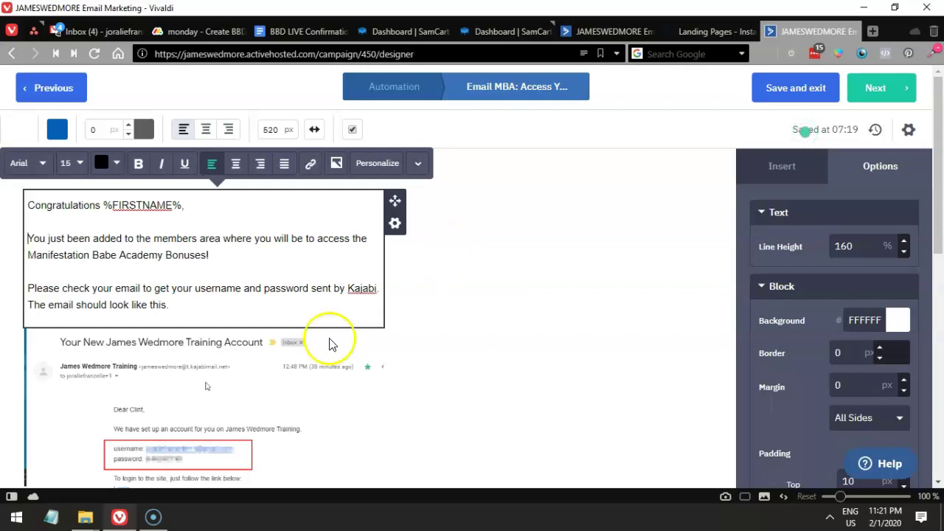
Review the training account screenshot's image link, size, block and column background options
click(286, 359)
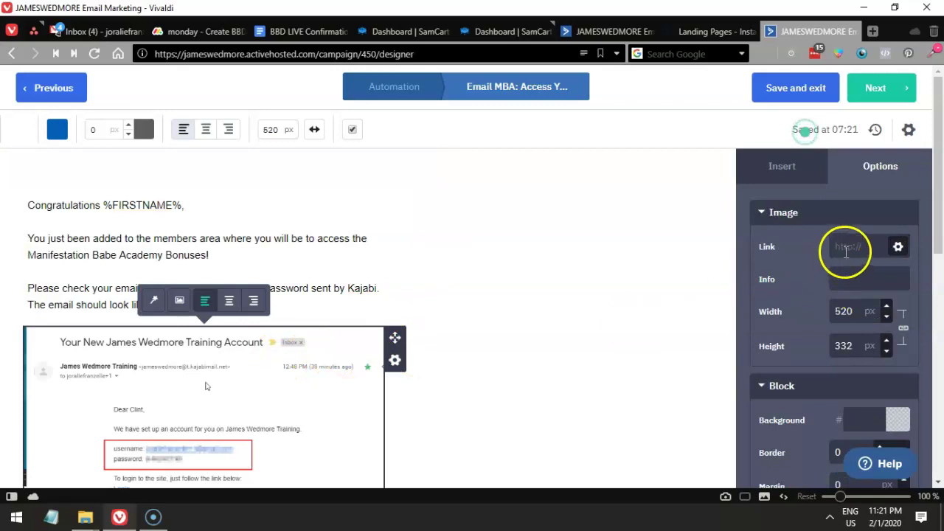
click(766, 247)
click(856, 248)
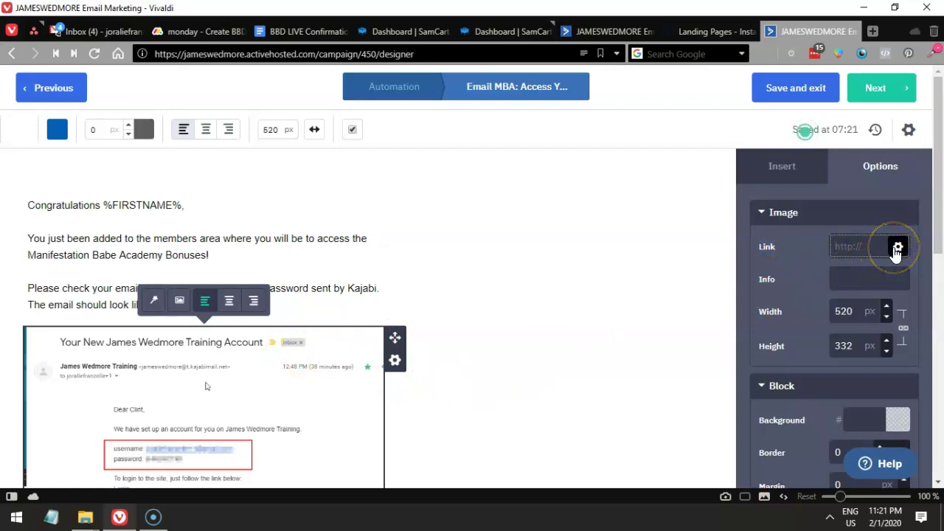
click(860, 247)
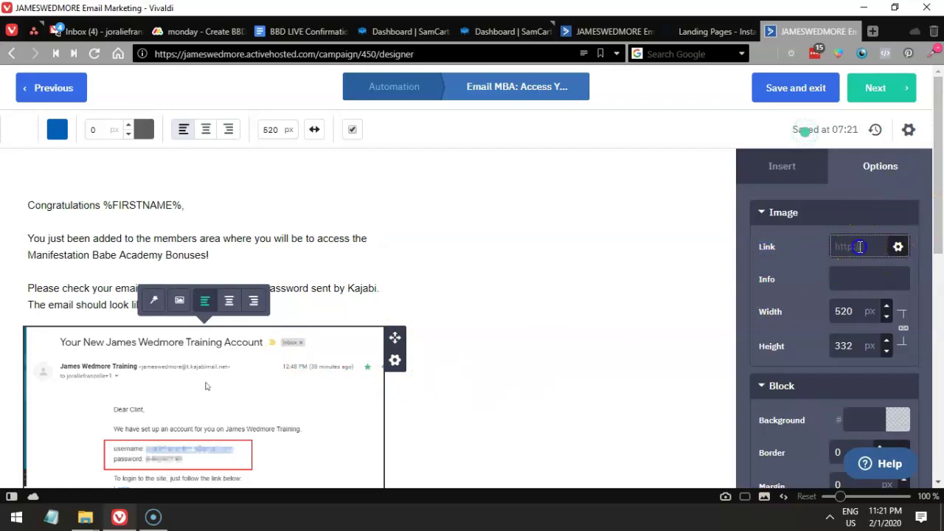
scroll(862, 267, down, 2)
scroll(849, 245, up, 2)
scroll(843, 281, down, 2)
scroll(842, 301, down, 3)
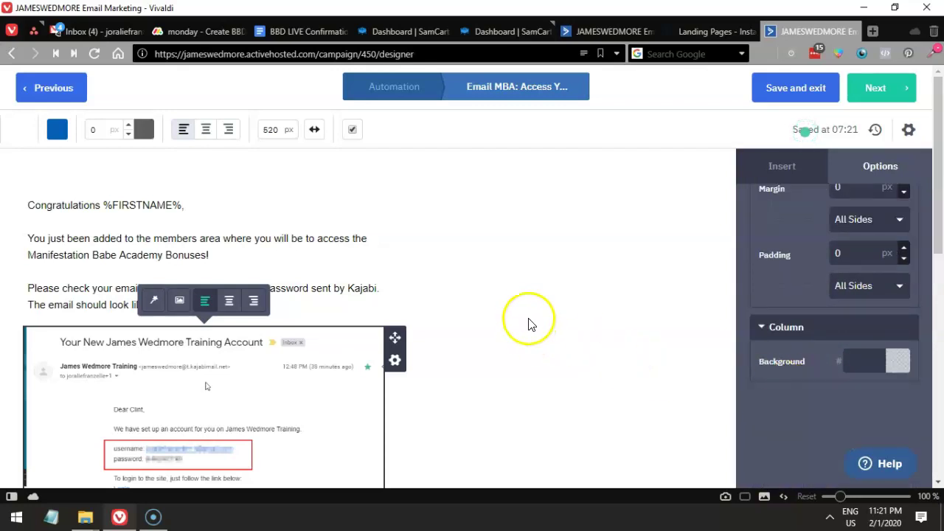
click(445, 289)
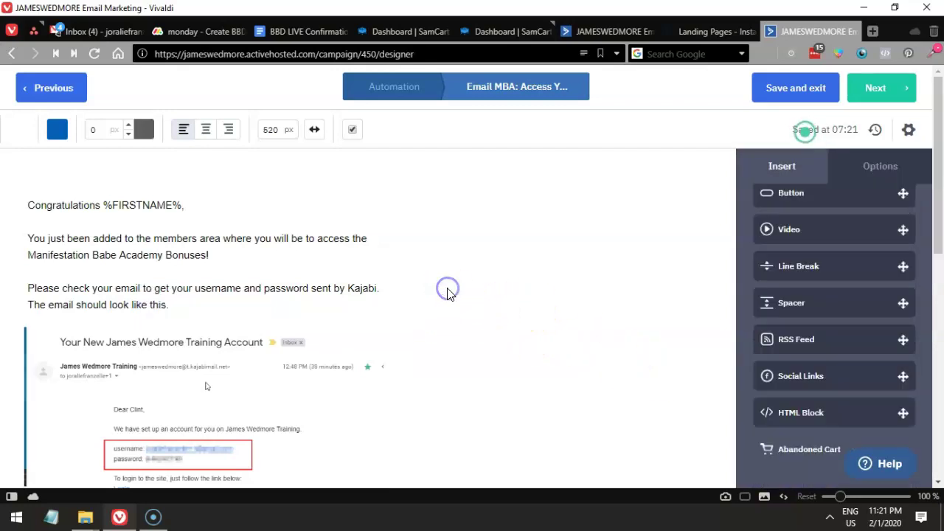
Review the insertable blocks, the greeting text block's formatting options, and its block actions
click(780, 172)
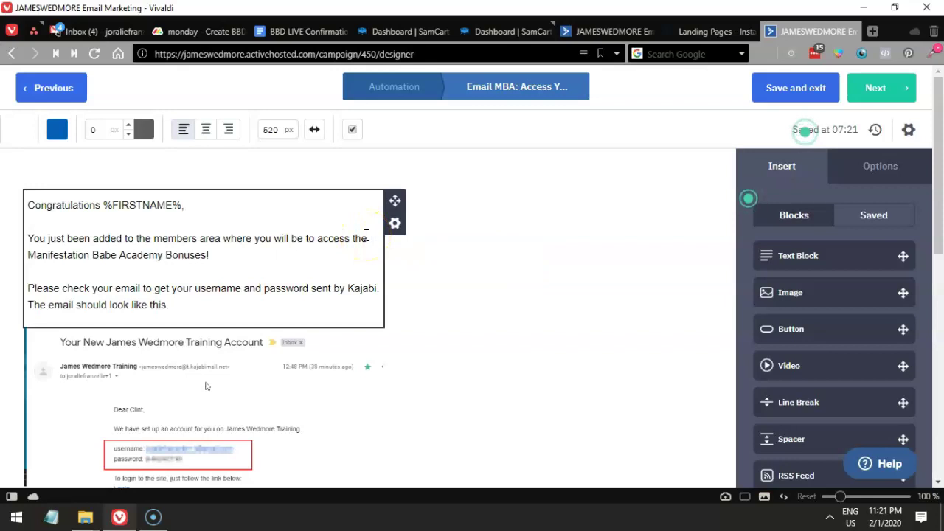
click(291, 207)
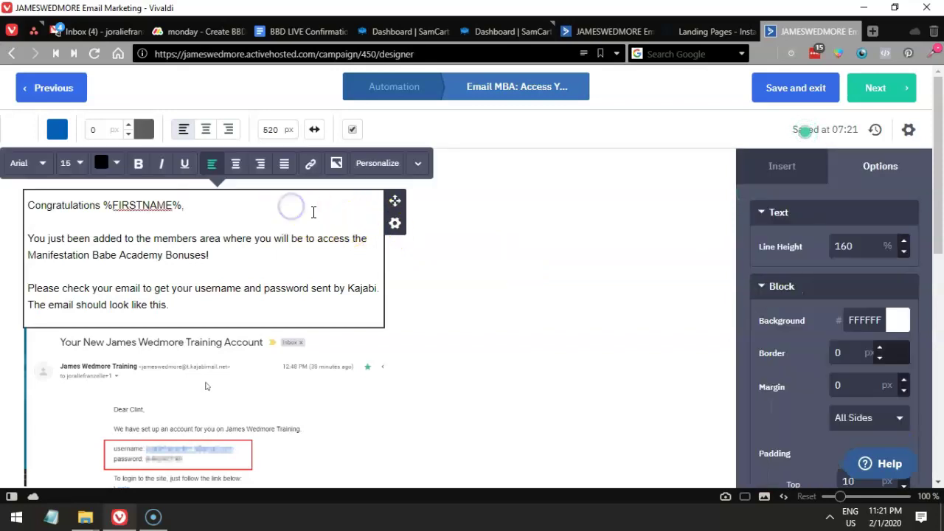
click(464, 237)
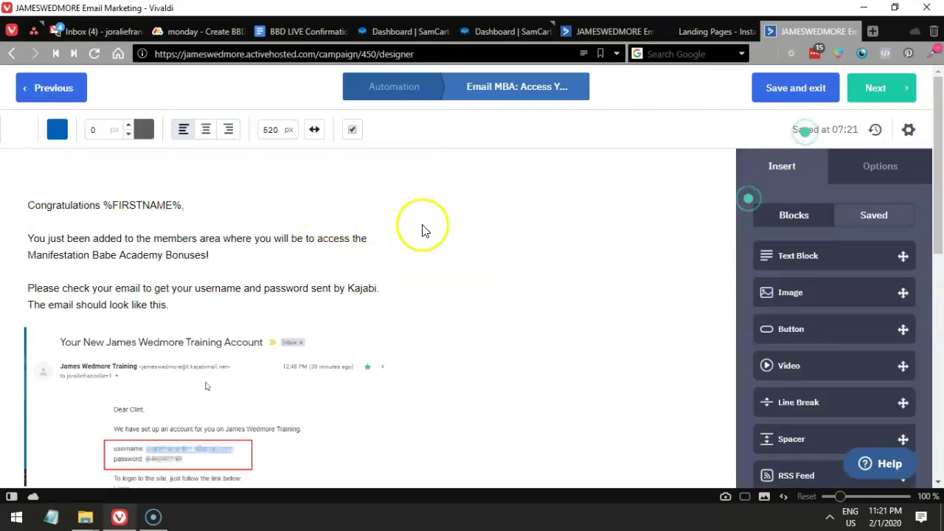
click(394, 224)
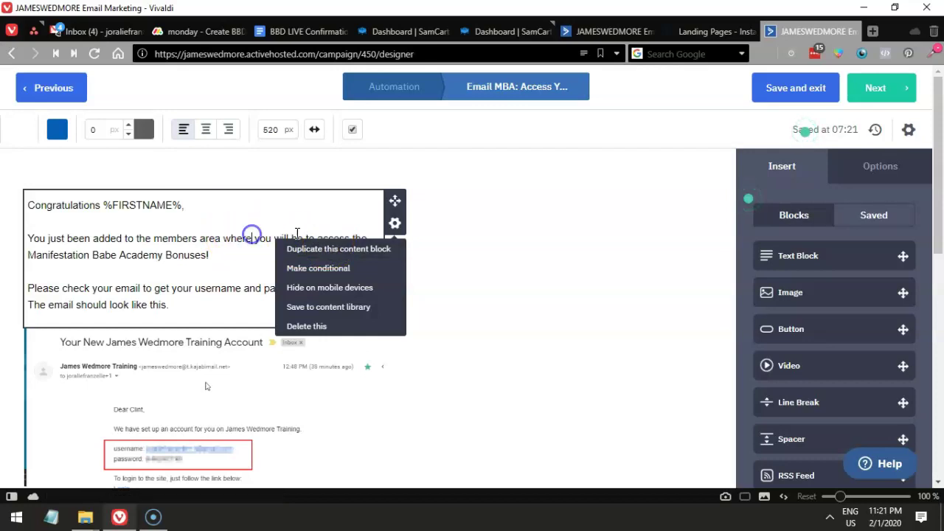
click(251, 236)
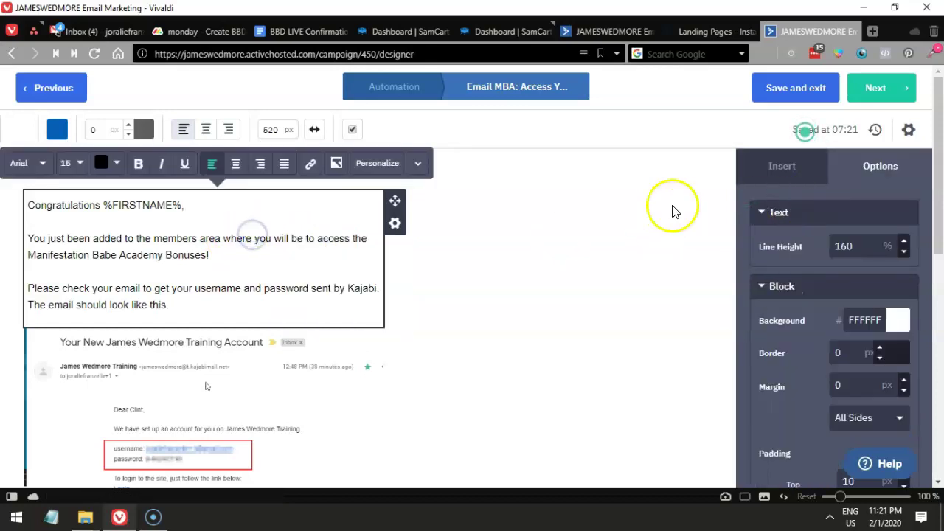
Insert a new text block between the greeting text and the training account screenshot, and start editing its text
click(781, 166)
drag(783, 255, 257, 325)
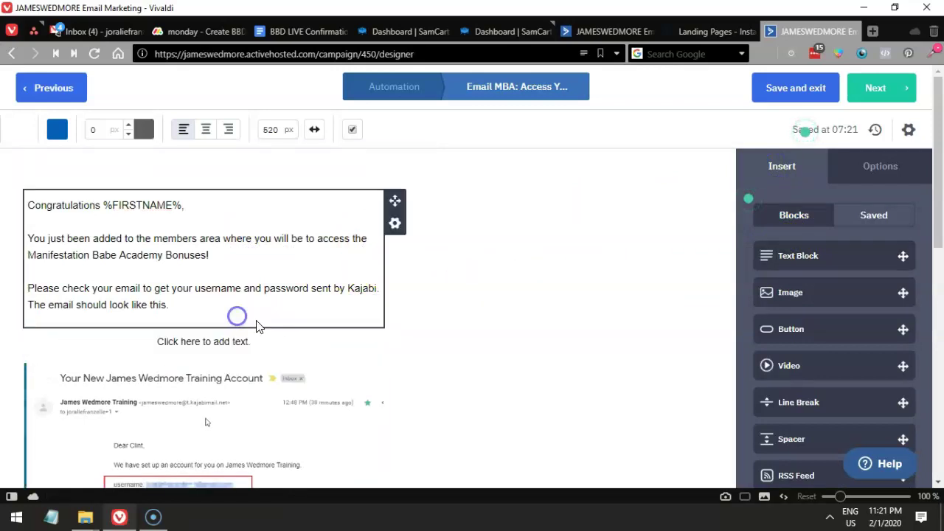
click(184, 343)
click(203, 341)
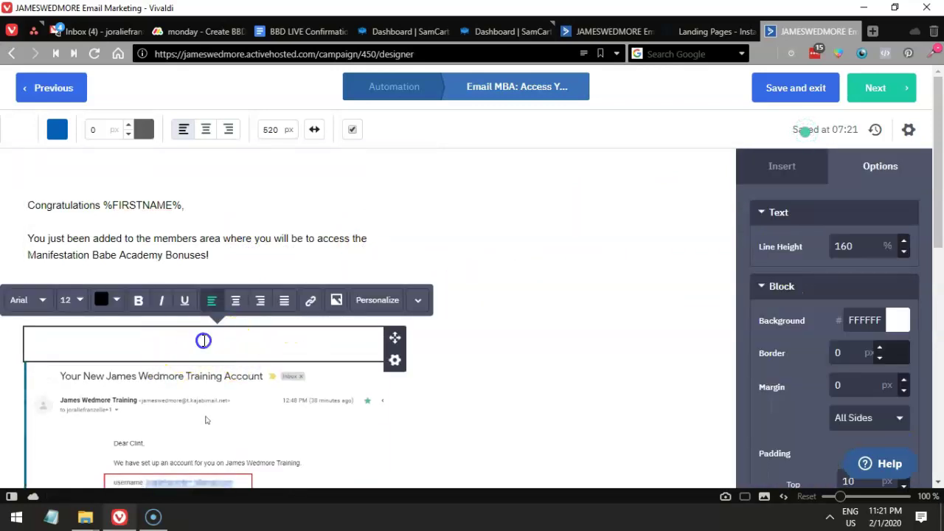
Set the new text block's font size to 15 px and enter the sample text "asdfasfsfsdsdasfaaf"
click(72, 301)
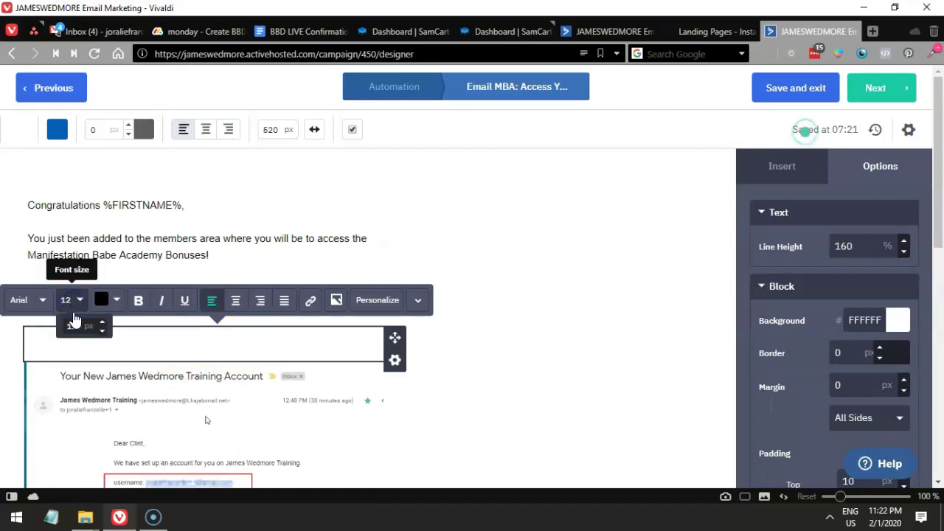
click(36, 302)
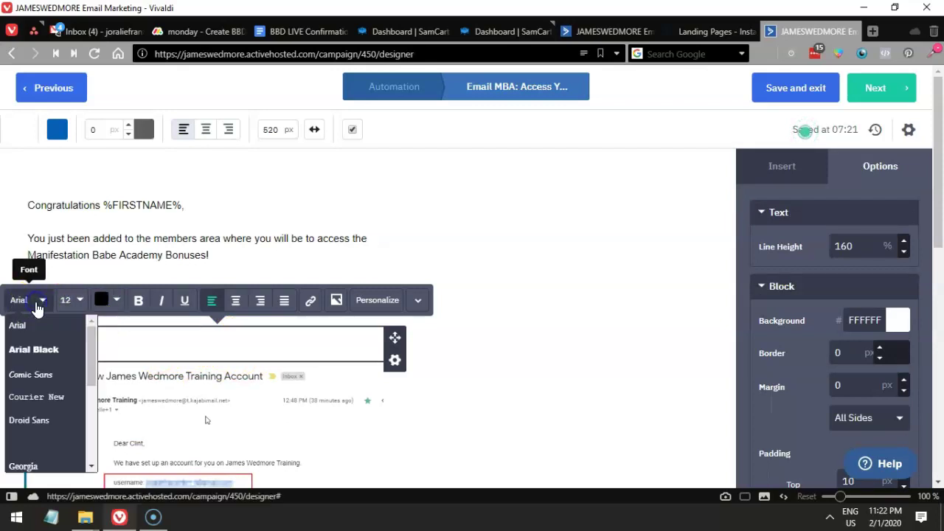
click(73, 300)
click(102, 324)
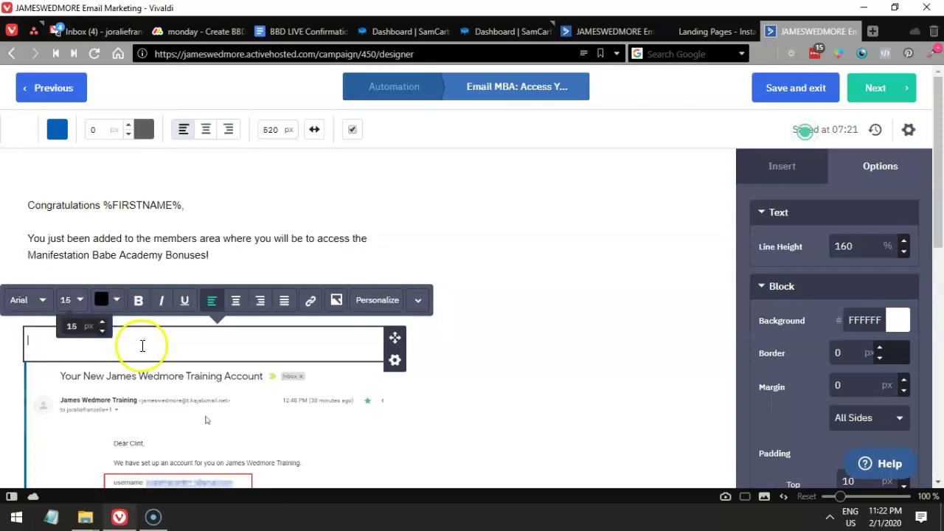
text(asdfasfsfsdsdasfaaf)
Compare the font and font size settings of the greeting text block with those of the sample text block
click(154, 270)
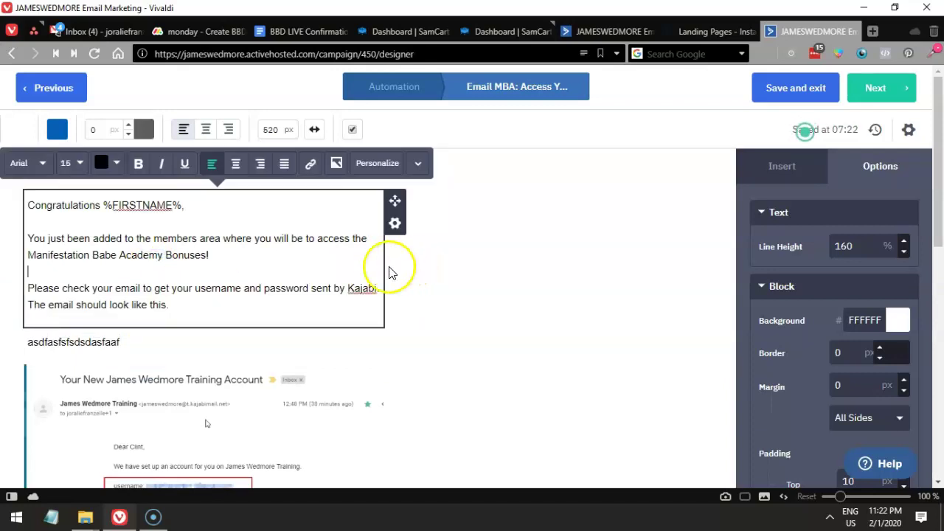
click(131, 341)
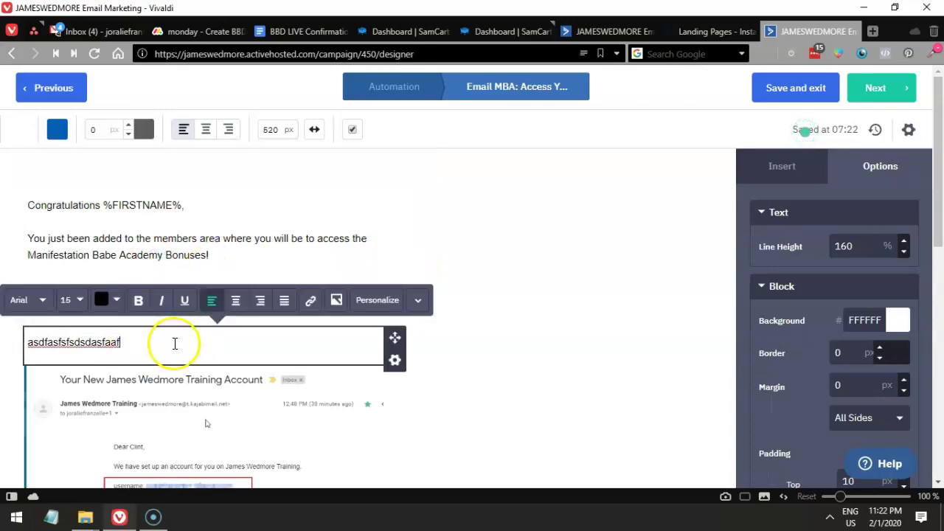
click(255, 247)
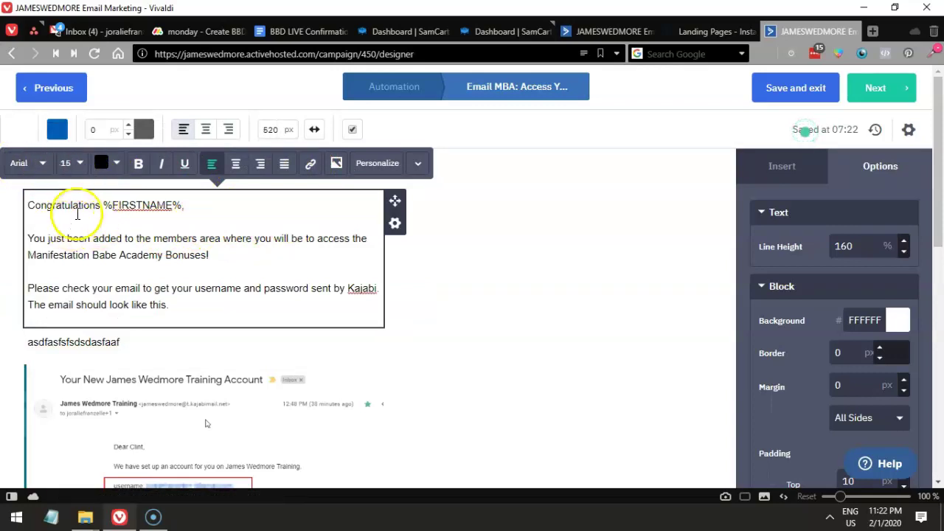
click(69, 163)
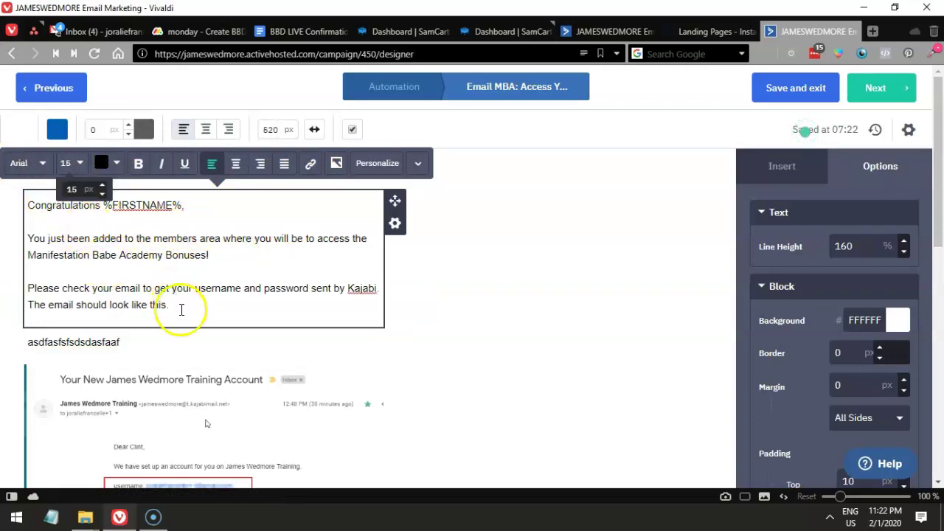
drag(181, 310, 28, 187)
click(186, 223)
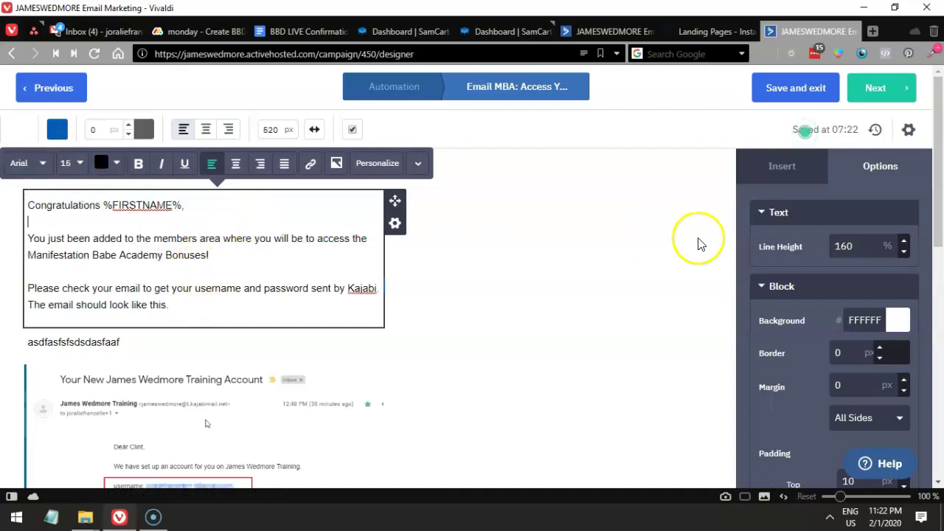
Set the greeting text block's line height to 140%, and return it to 160%
drag(858, 245, 824, 251)
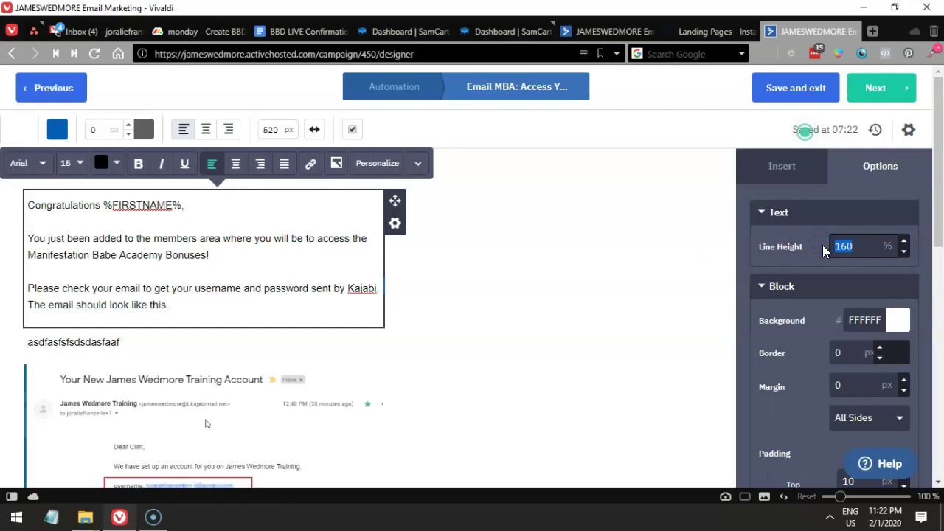
text(140)
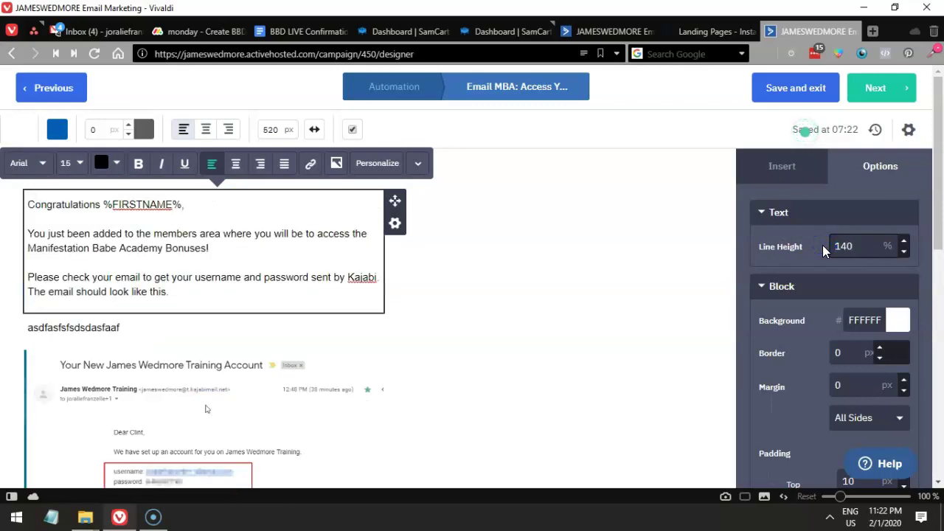
key(BackSpace)
key(BackSpace)
text(60)
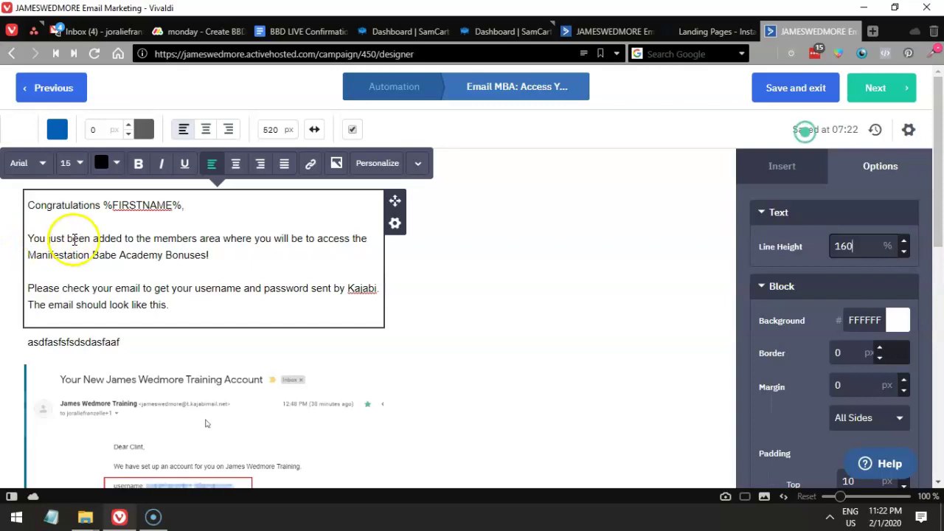
Review the greeting text block's border, margin, padding and column background options
drag(46, 239, 83, 253)
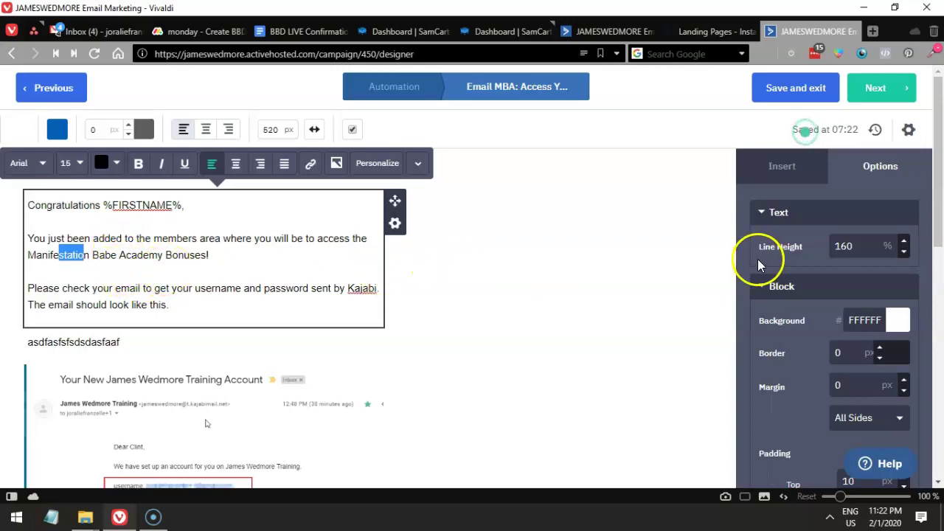
scroll(833, 266, down, 1)
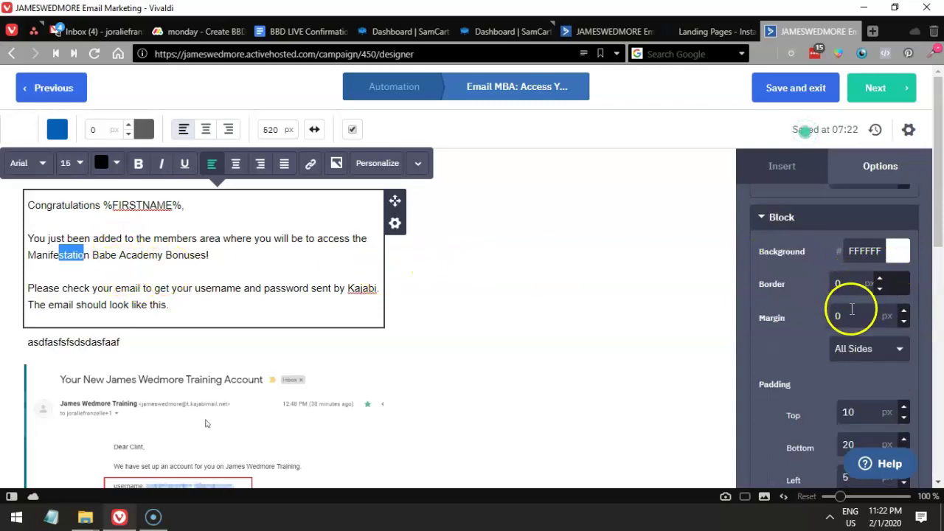
scroll(852, 310, down, 3)
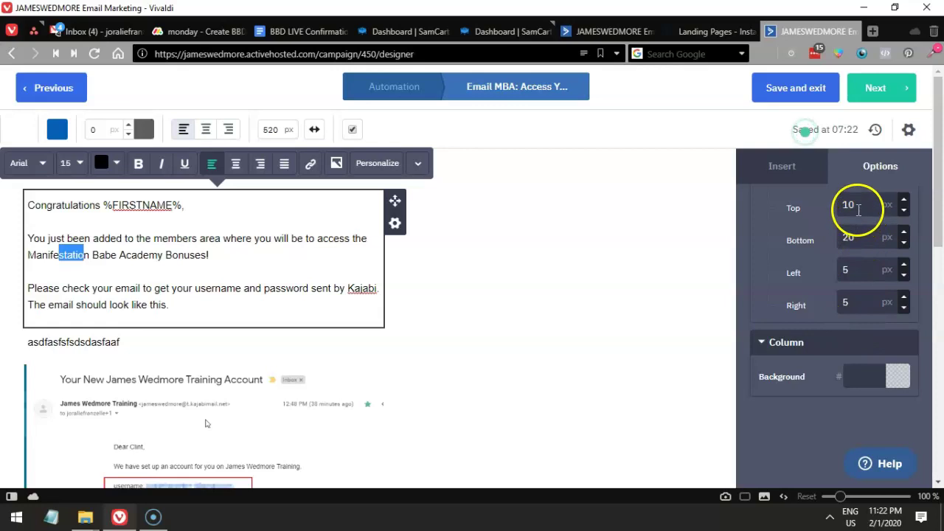
click(509, 269)
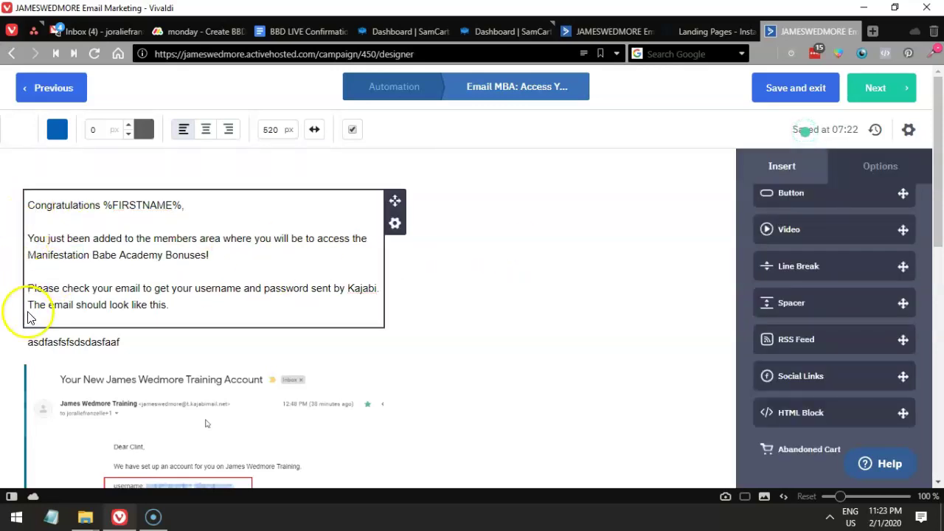
scroll(845, 287, up, 2)
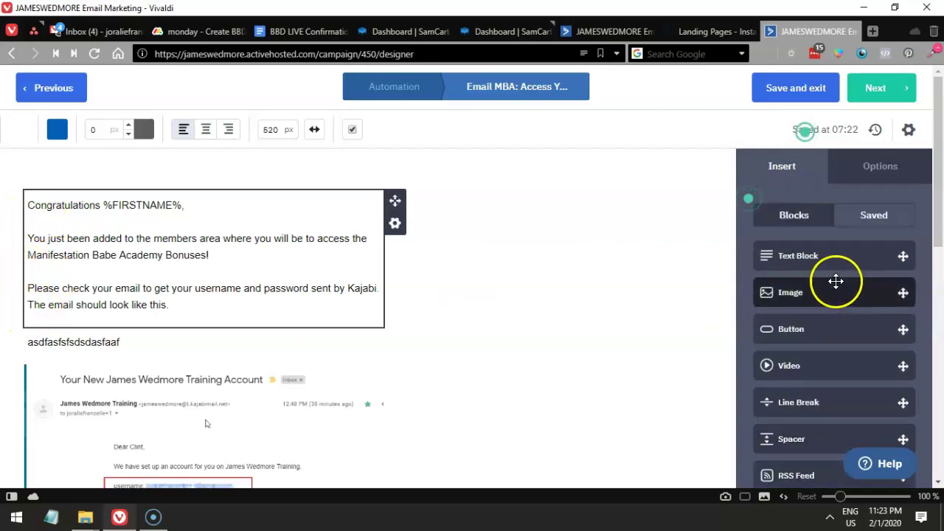
click(874, 165)
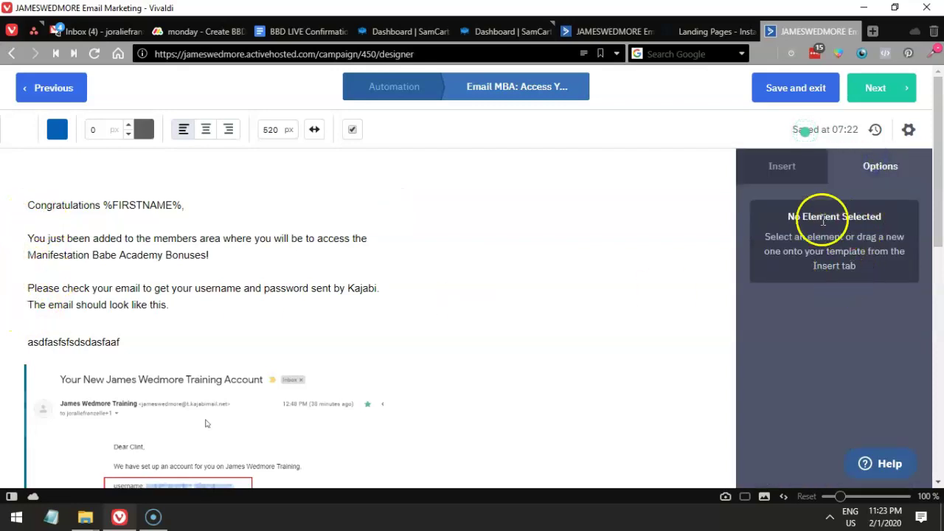
Set the greeting text block's left and right padding to 10 px
click(153, 228)
scroll(789, 255, down, 3)
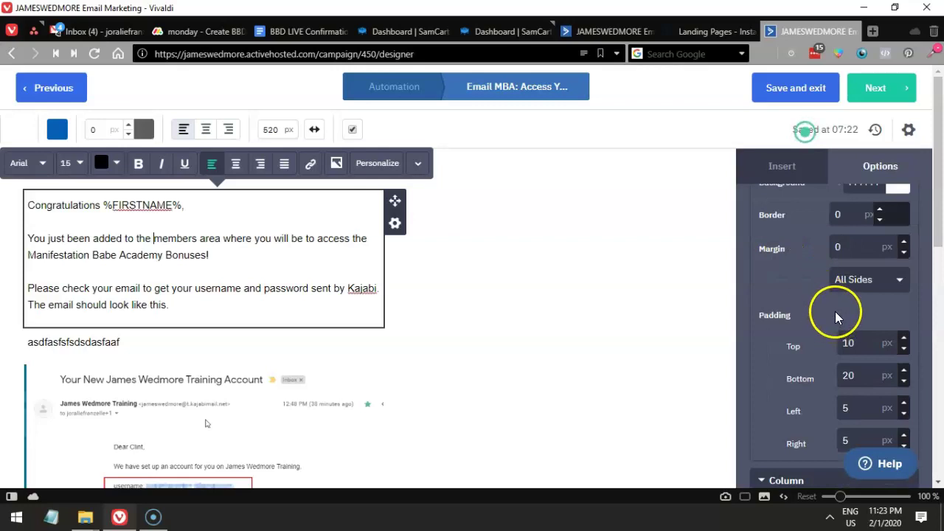
click(822, 407)
text(10)
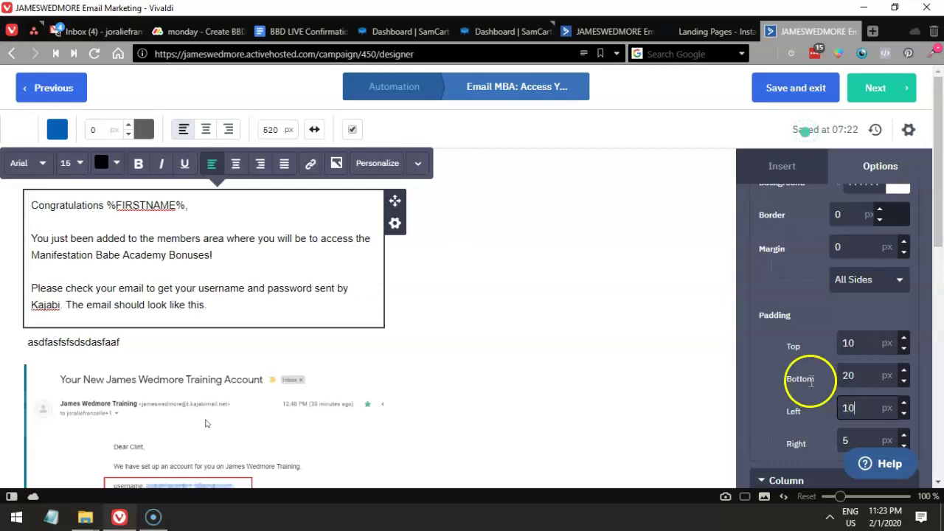
scroll(826, 387, down, 1)
click(842, 385)
text(10)
click(462, 322)
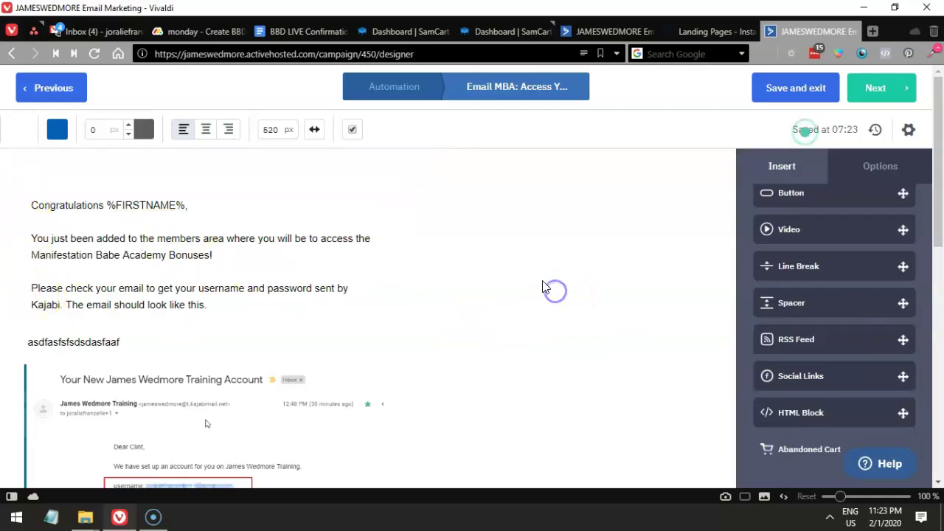
Review the sample text block's padding settings and compare its text alignment with the greeting text block
click(175, 346)
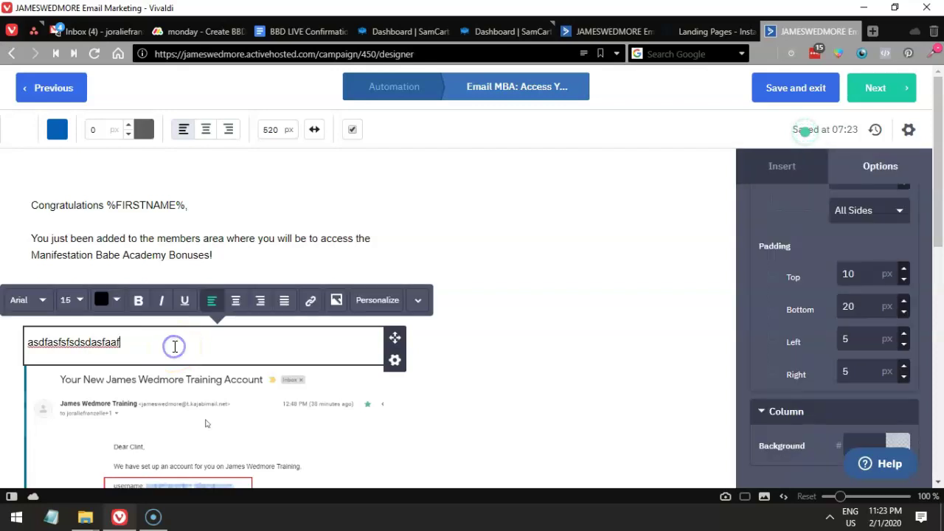
click(534, 318)
click(320, 336)
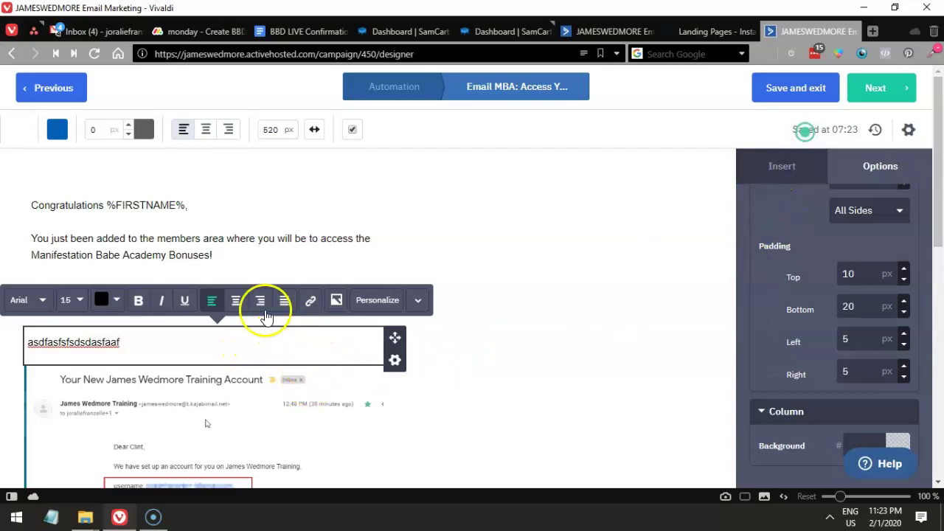
double_click(84, 341)
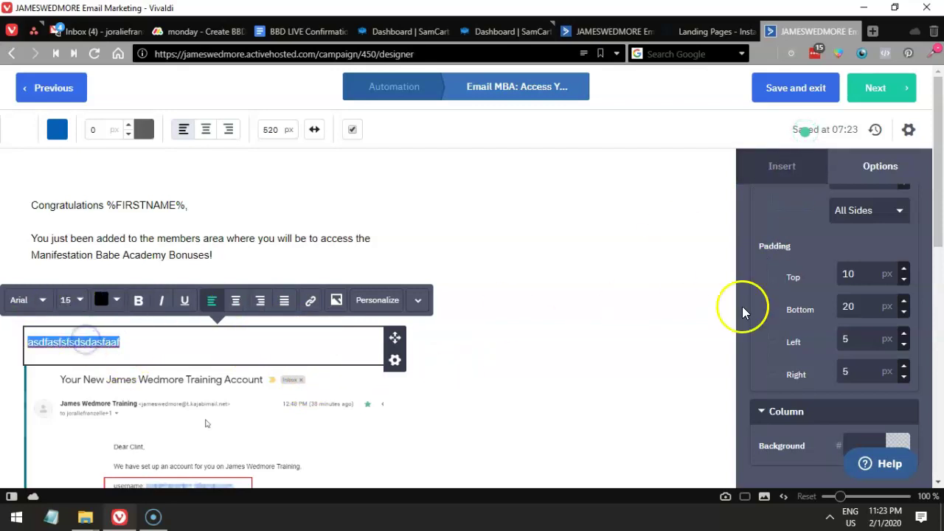
scroll(864, 359, down, 1)
click(799, 270)
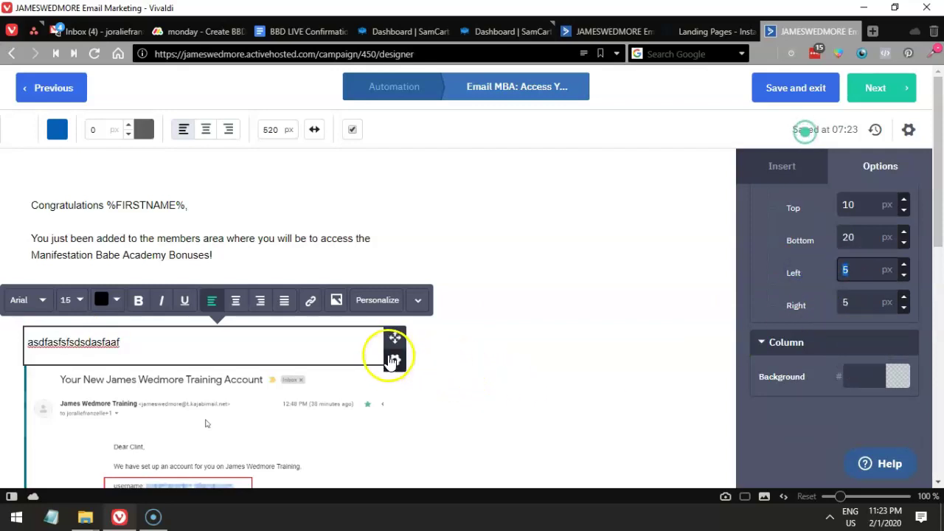
click(359, 350)
click(483, 248)
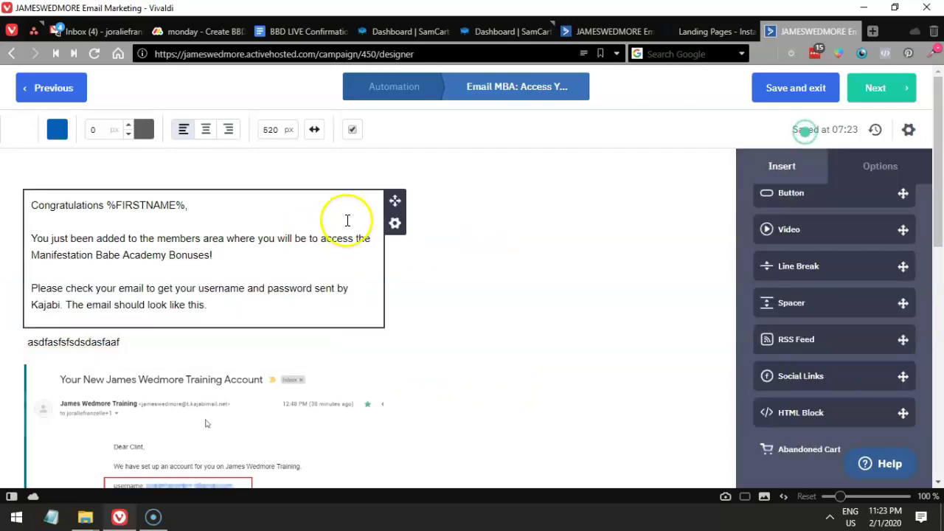
Delete the sample text block between the greeting text and the training account screenshot, confirming the deletion
click(300, 340)
click(401, 360)
click(329, 462)
click(371, 462)
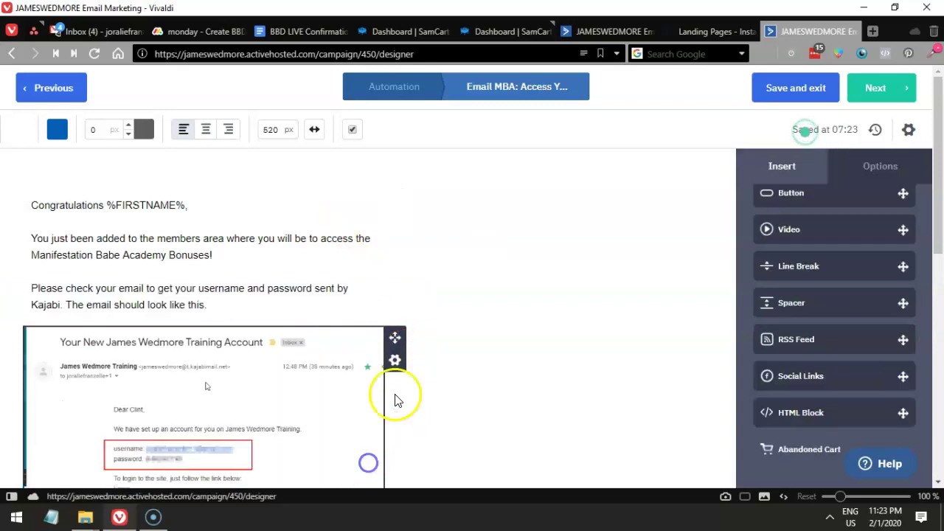
Duplicate the greeting text block and replace the copy's text with "asfasasfsaf ssa as asdfsf"
click(340, 233)
click(395, 223)
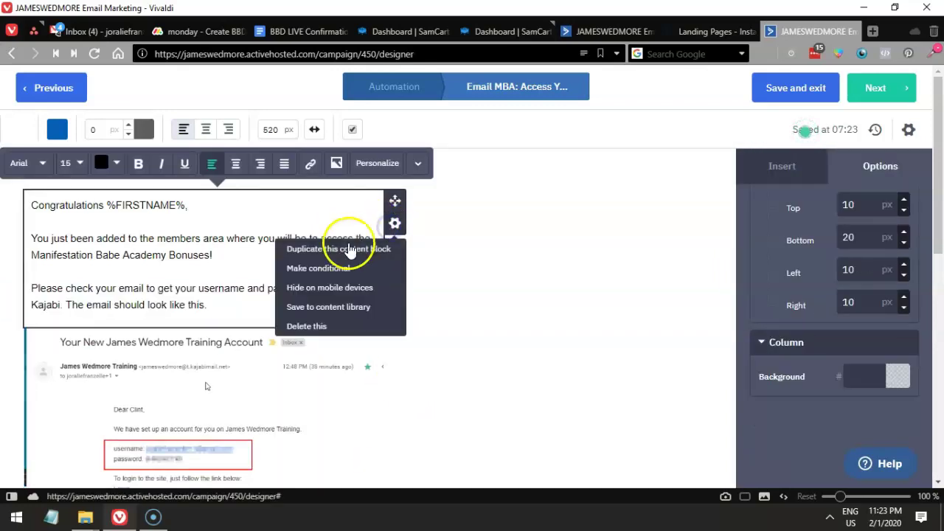
click(341, 250)
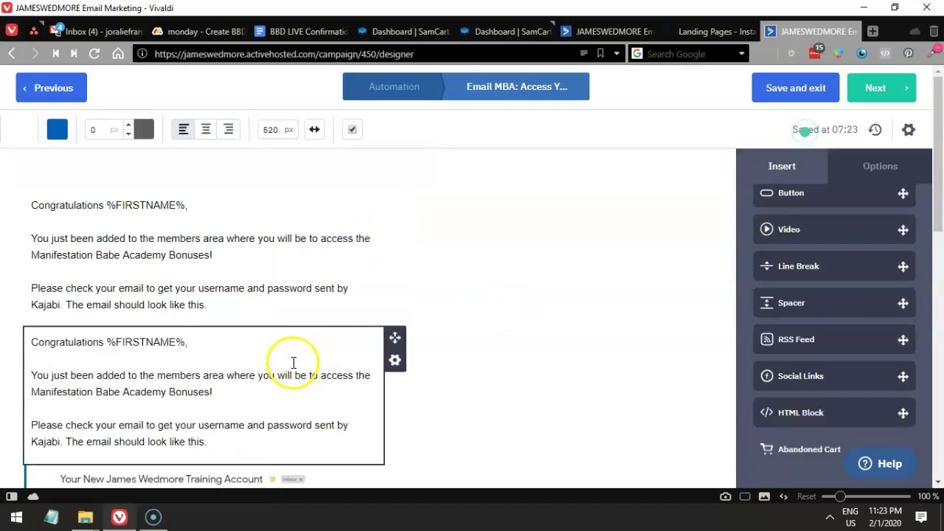
click(293, 362)
drag(208, 441, 183, 422)
shift+click(20, 333)
text(asfas)
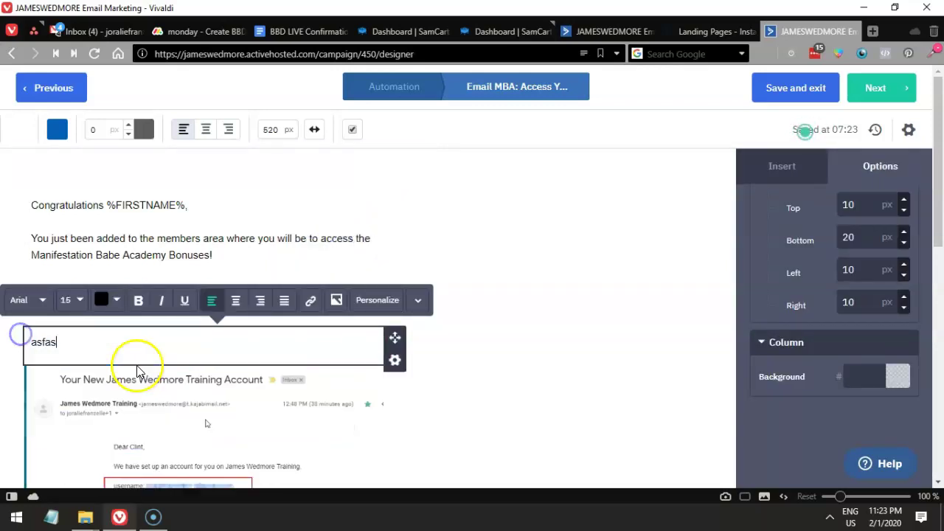
text(asfsaf ssa as asdfsf)
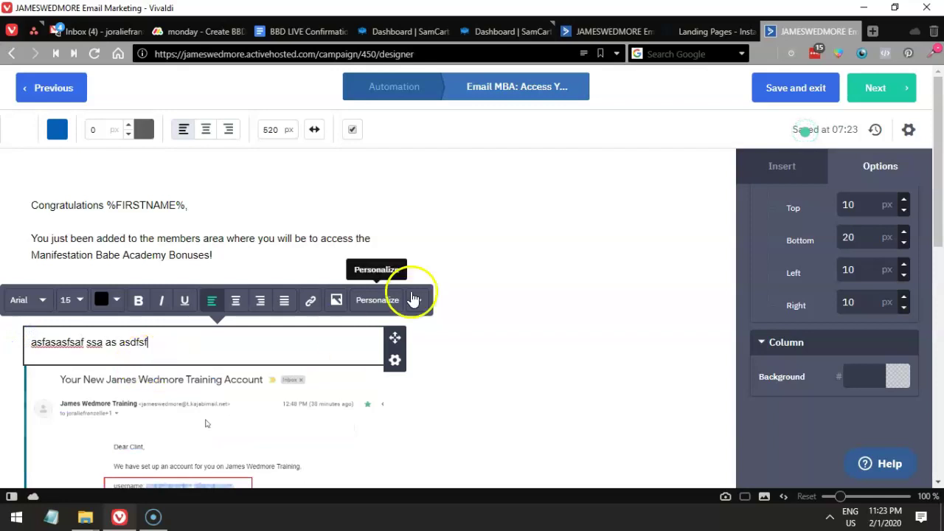
Compare the line height and text formatting of the duplicated block with those of the original greeting block
scroll(841, 258, up, 5)
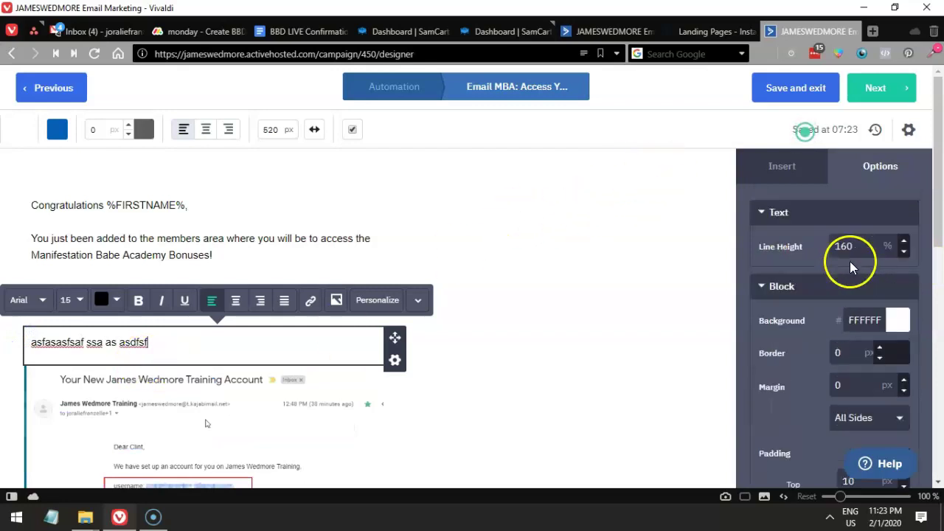
double_click(859, 248)
click(260, 228)
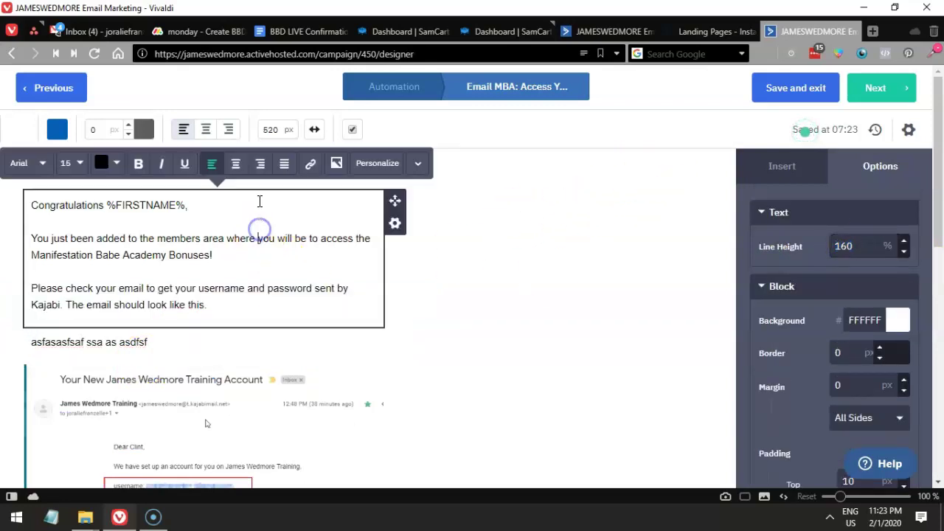
click(232, 346)
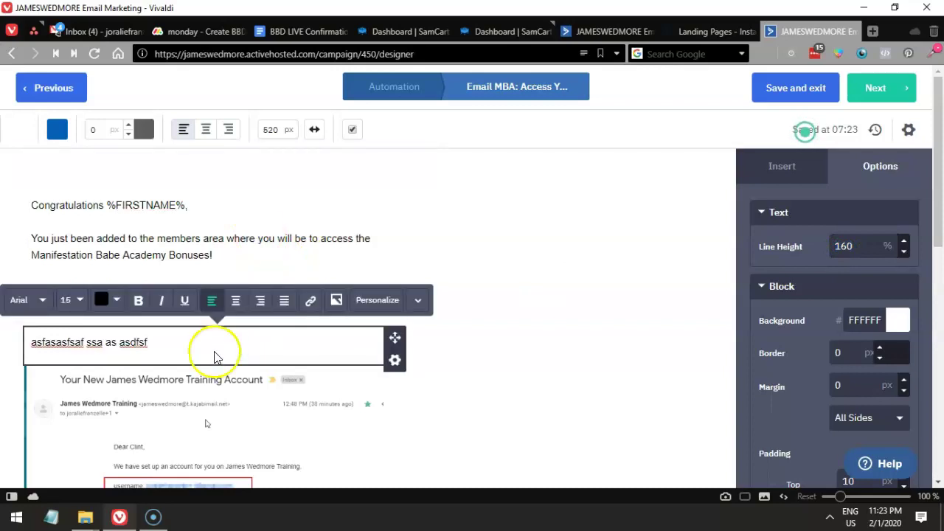
Delete the duplicated text block above the training account screenshot and deselect everything
click(396, 360)
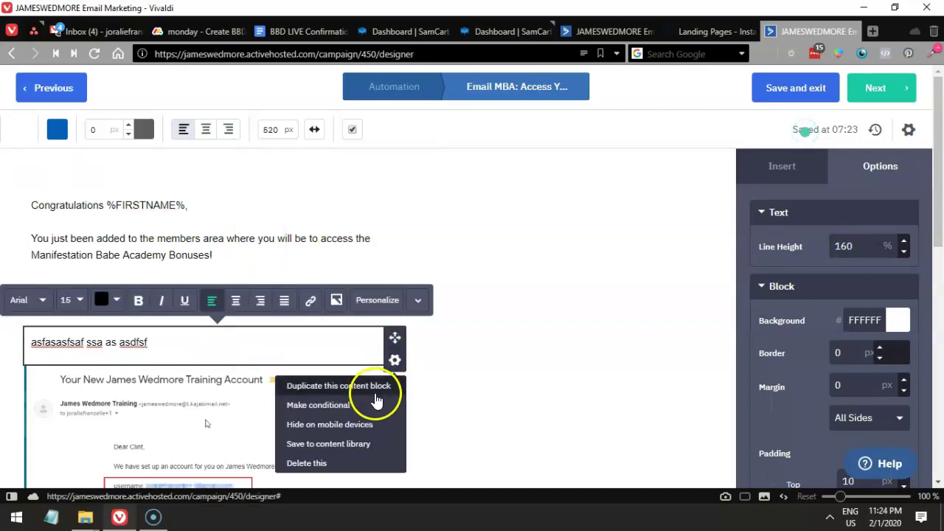
click(308, 464)
click(368, 463)
click(463, 336)
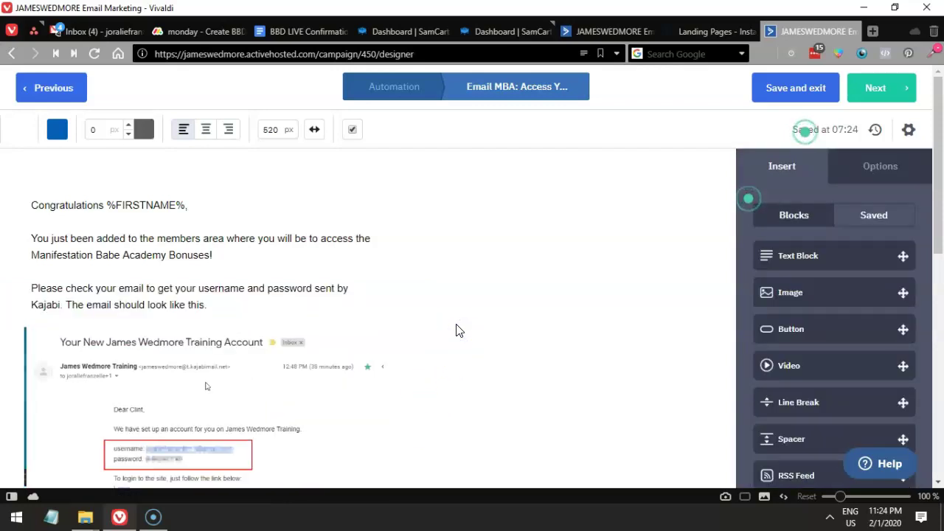
Examine the greeting text and the training account screenshot as separate content blocks, comparing the options each one offers
scroll(456, 330, down, 1)
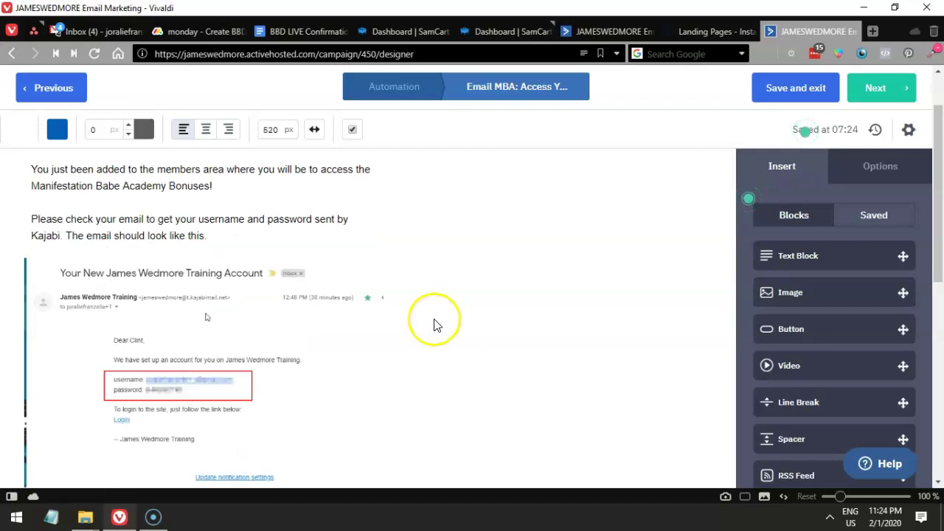
scroll(436, 325, up, 1)
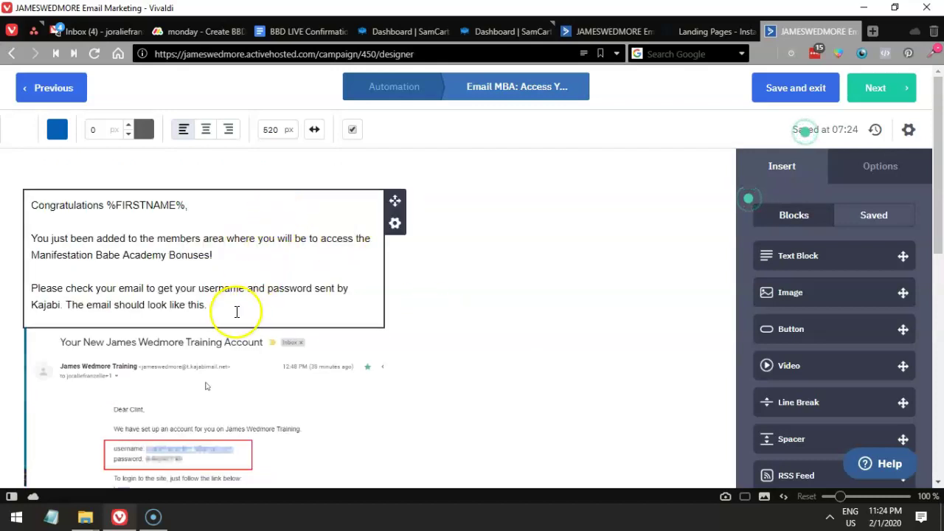
drag(226, 301, 23, 209)
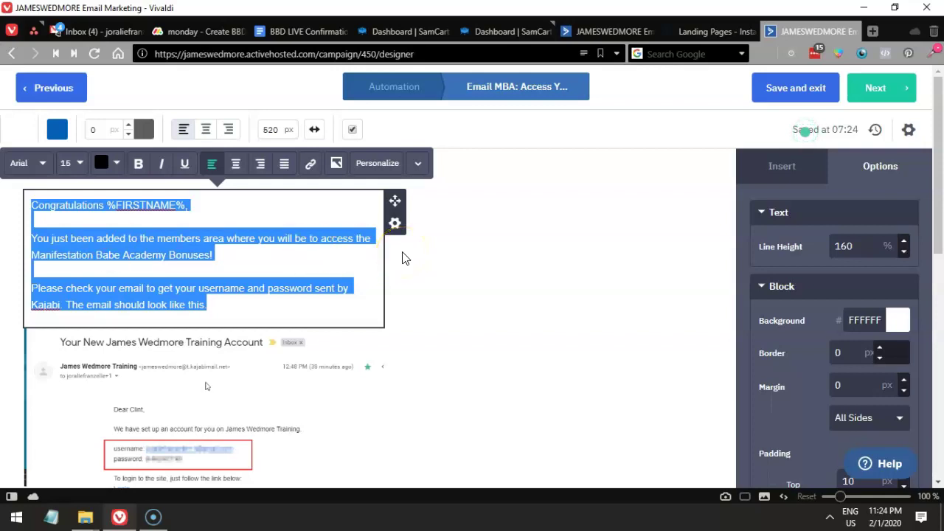
click(271, 252)
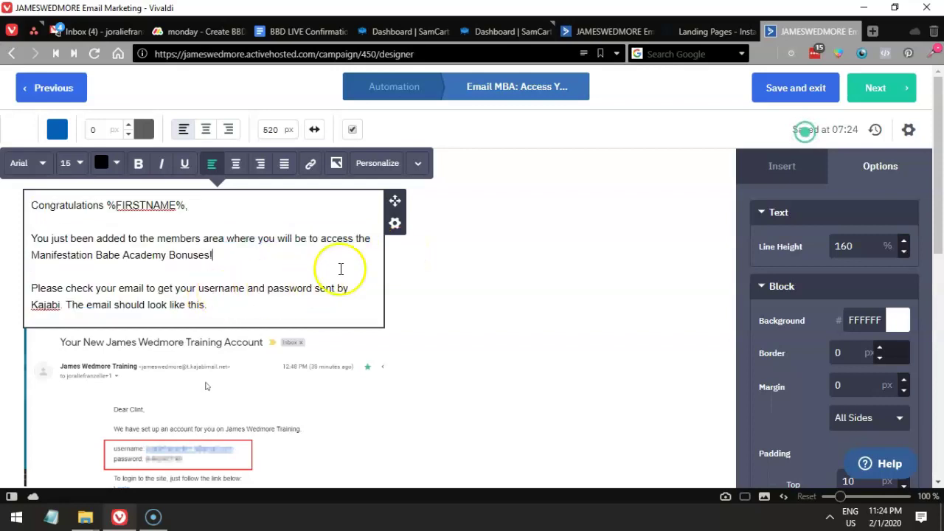
click(424, 267)
click(220, 251)
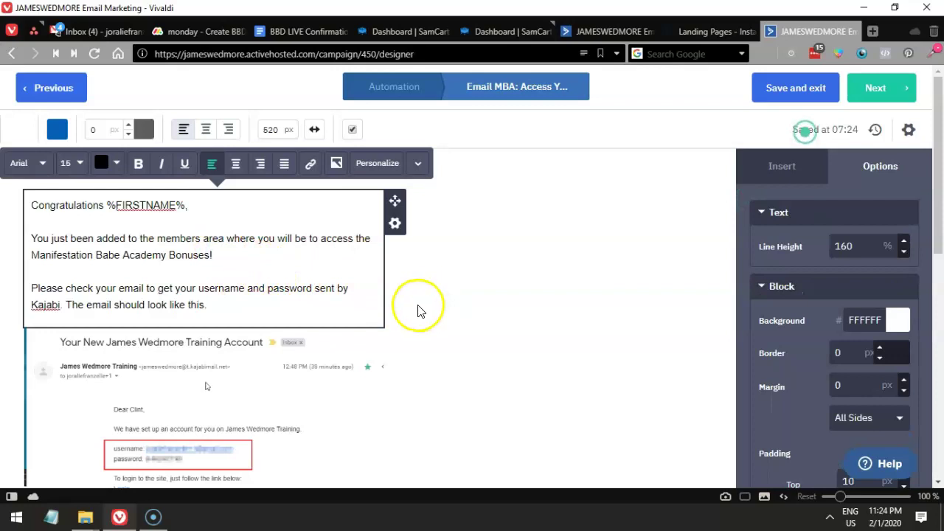
scroll(405, 309, down, 2)
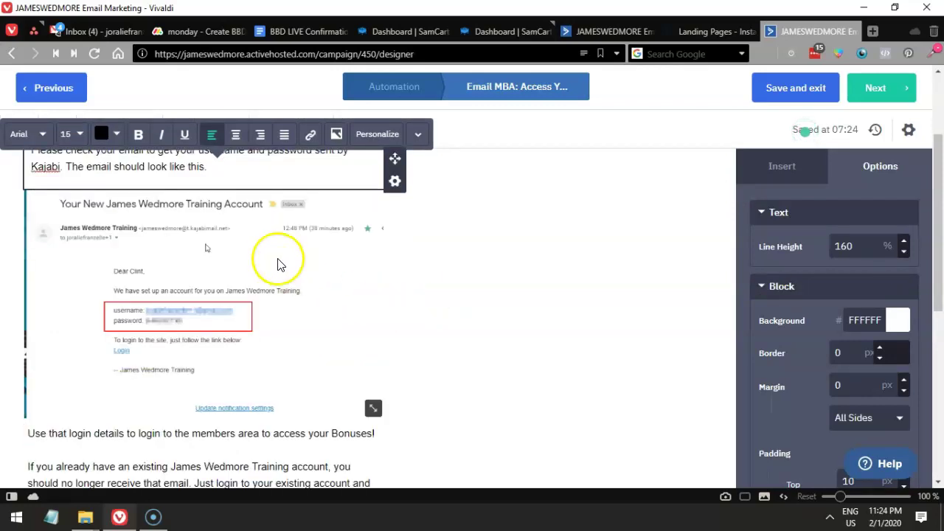
click(248, 264)
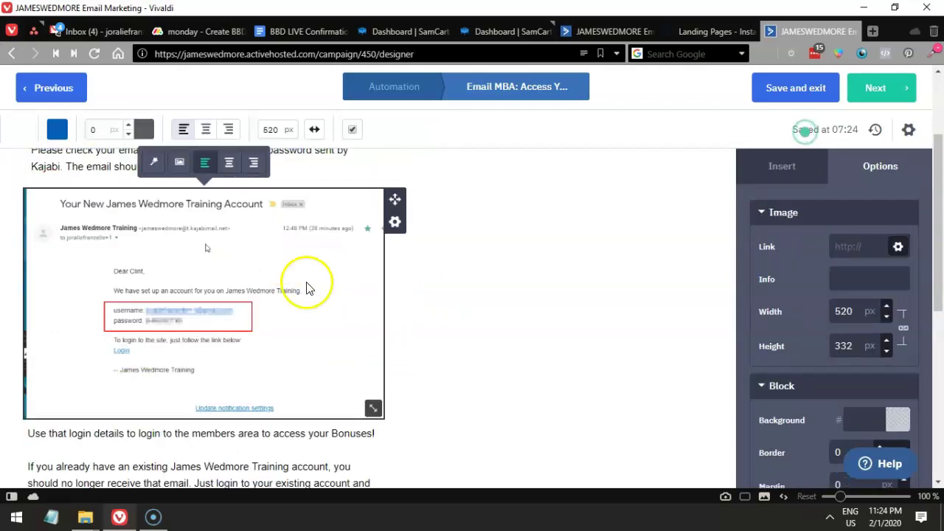
scroll(330, 286, up, 1)
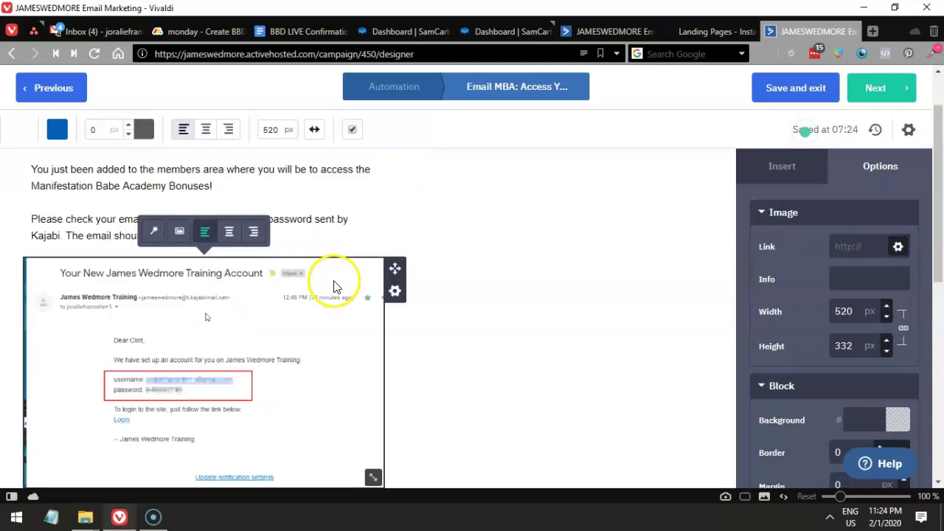
click(324, 233)
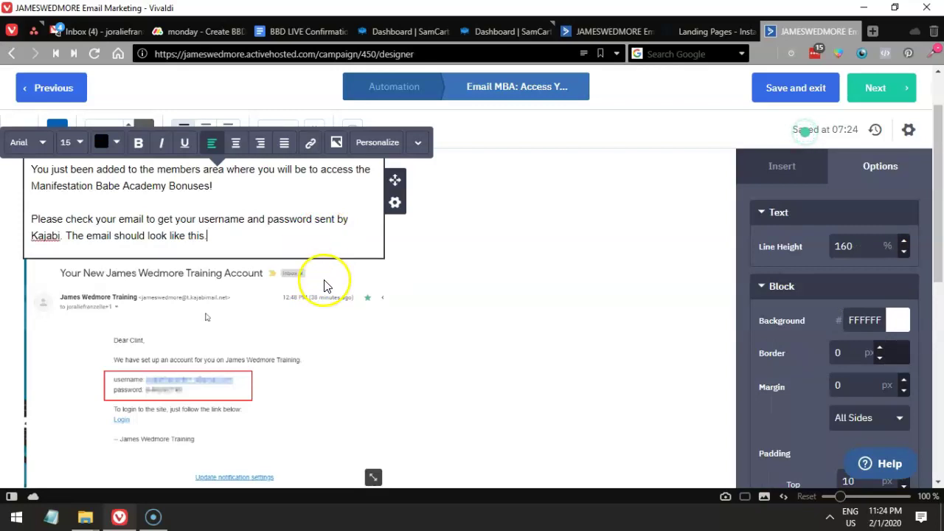
click(367, 284)
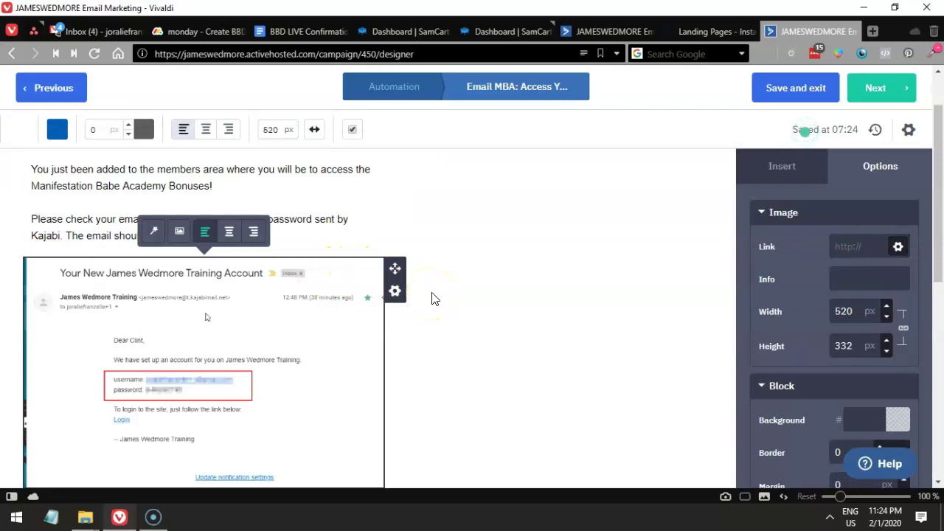
click(344, 234)
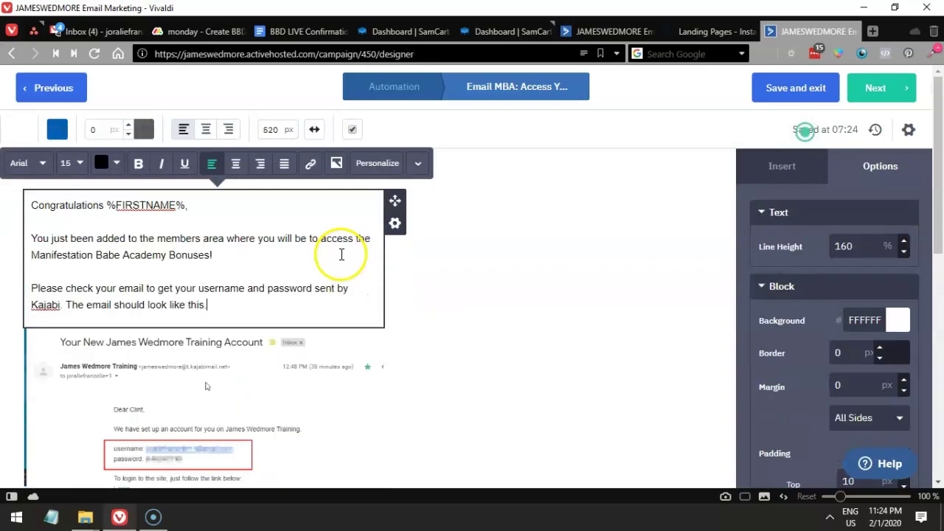
Review the block actions available for the greeting text block, including duplicating and saving to the content library
click(396, 225)
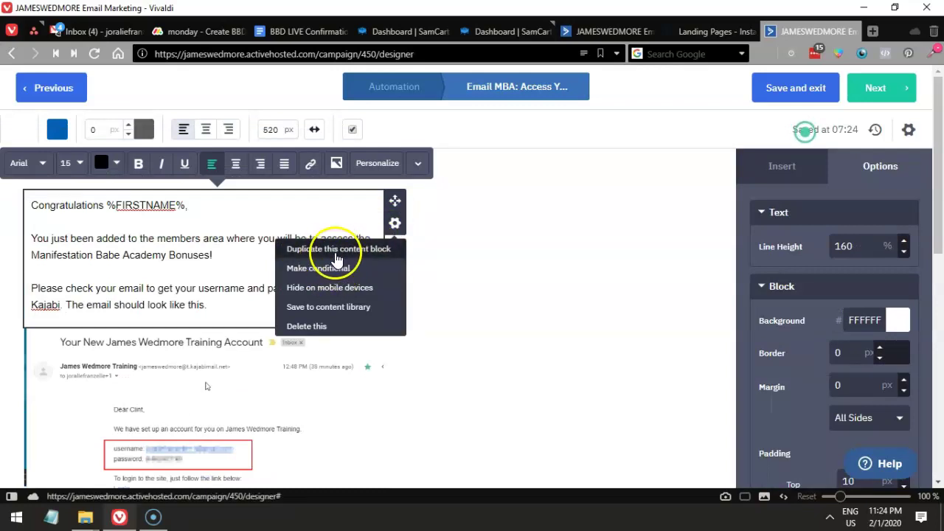
click(463, 271)
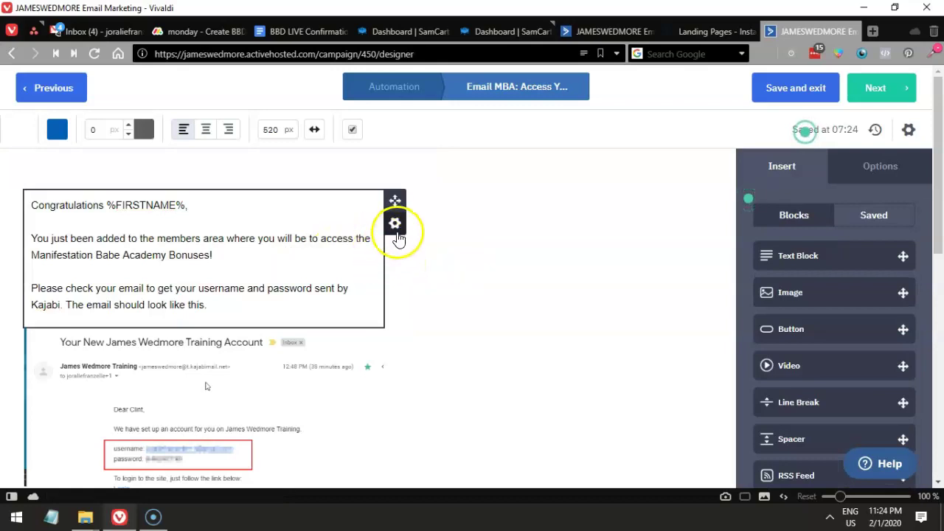
click(396, 224)
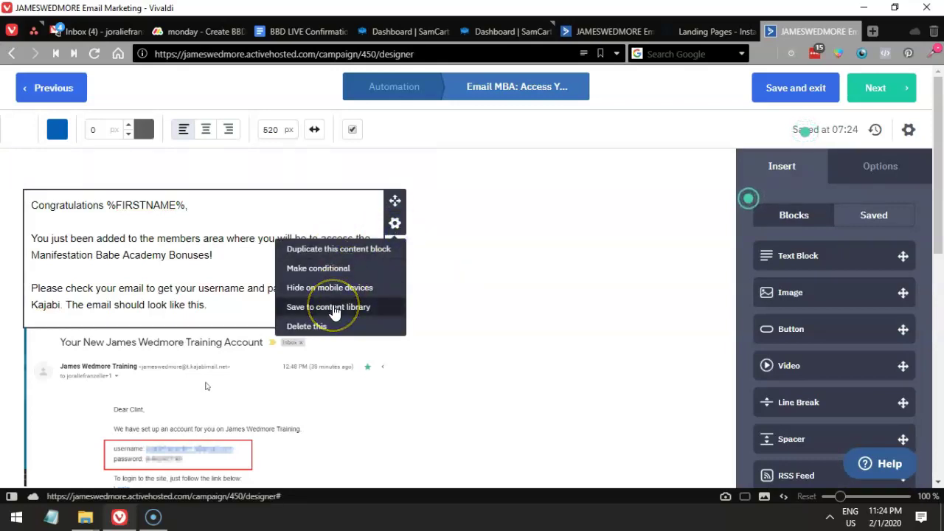
click(435, 296)
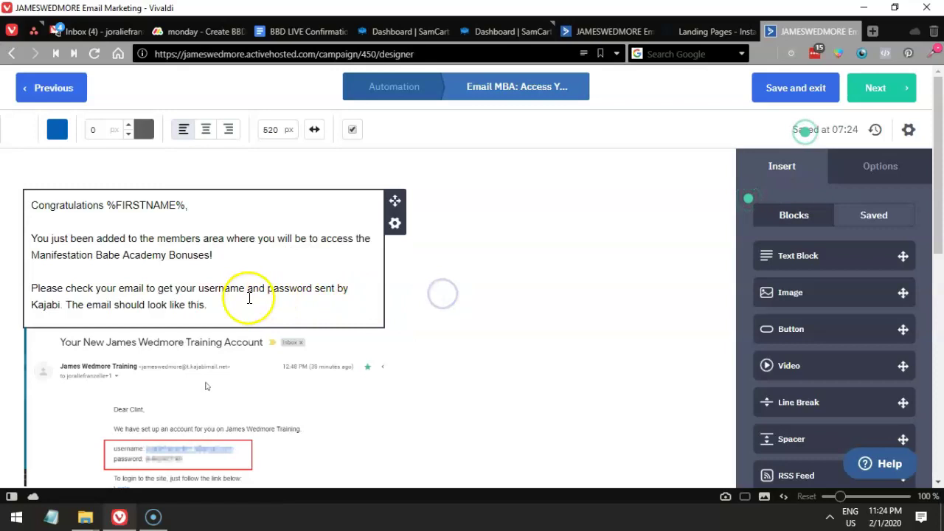
scroll(290, 310, down, 3)
scroll(290, 308, down, 5)
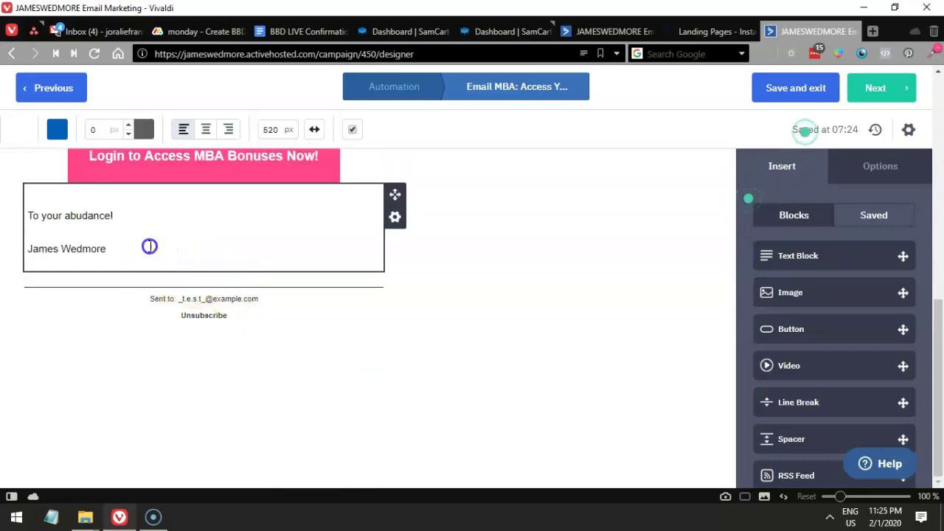
drag(150, 246, 27, 213)
click(116, 236)
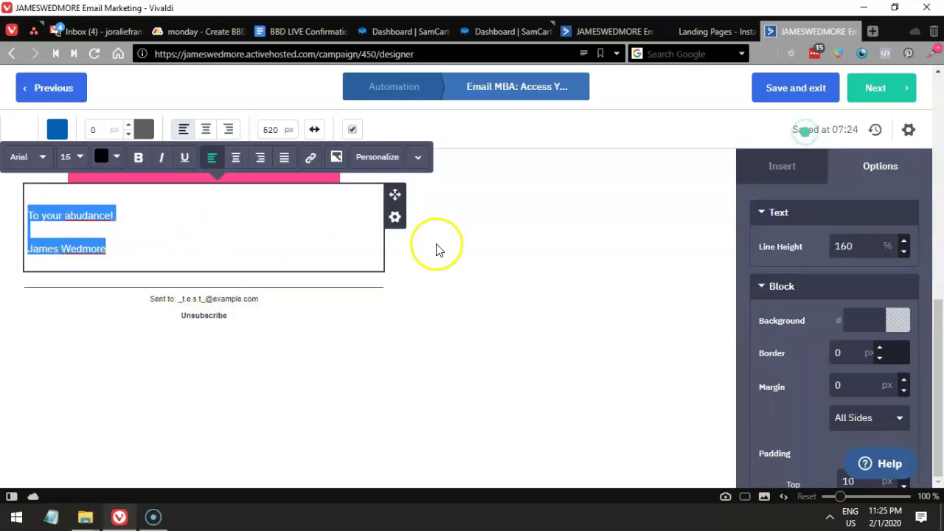
click(395, 217)
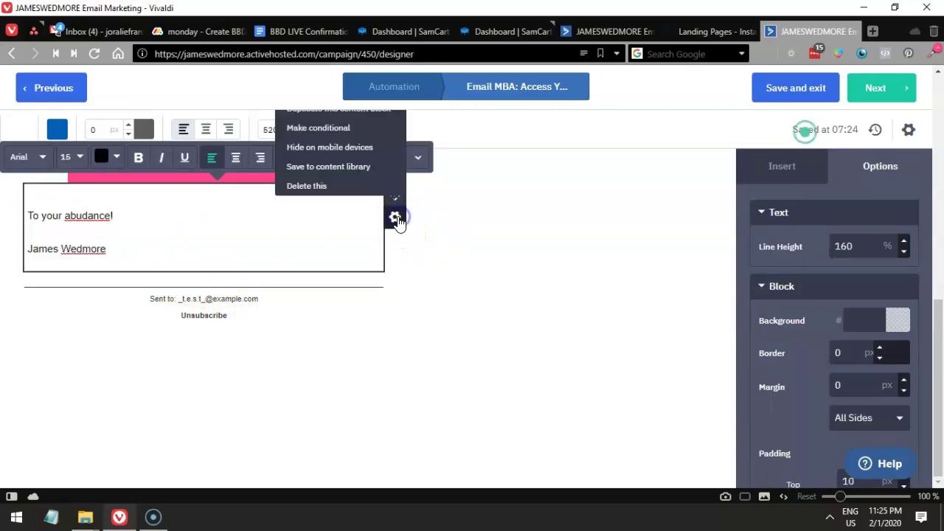
click(344, 176)
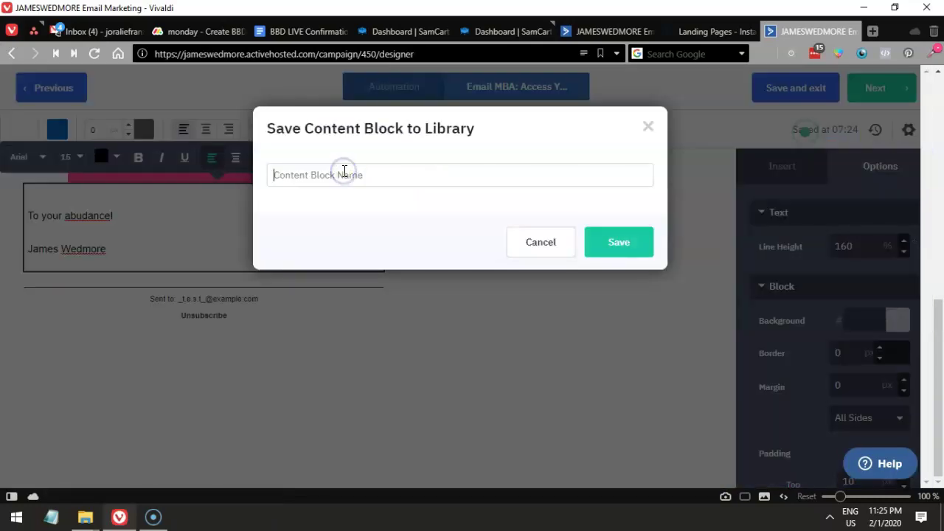
click(544, 246)
Correct the signature block's closing line to "To your abundance!" and set the block's left and right padding to 10 px
click(84, 211)
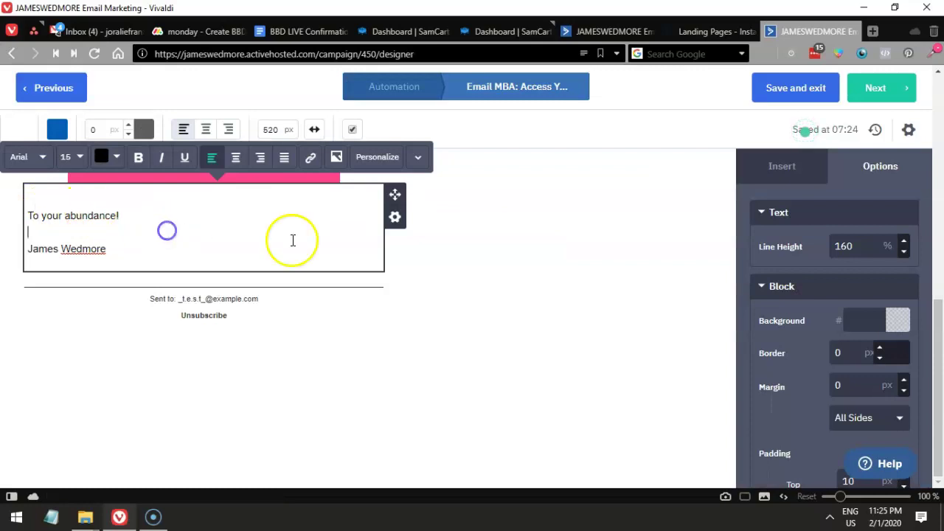
click(494, 261)
click(256, 225)
scroll(795, 341, down, 2)
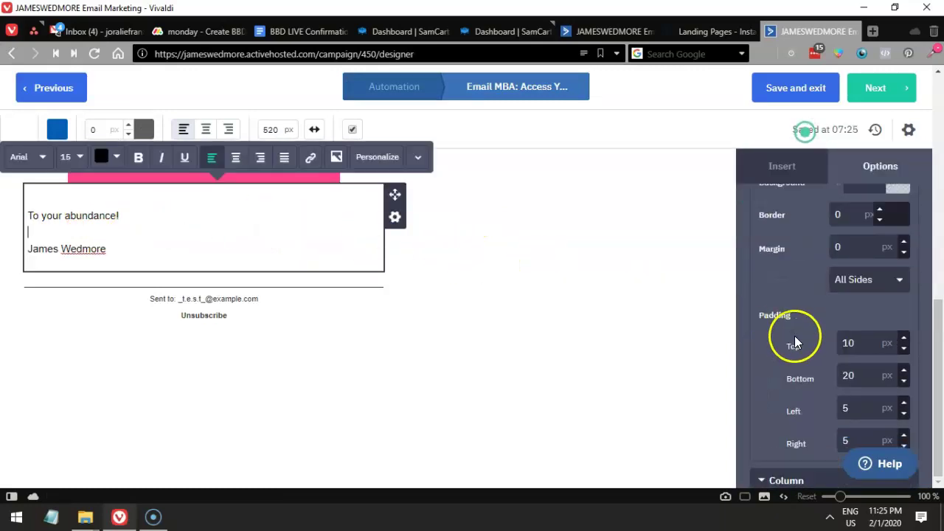
scroll(794, 341, down, 2)
text(10)
click(815, 301)
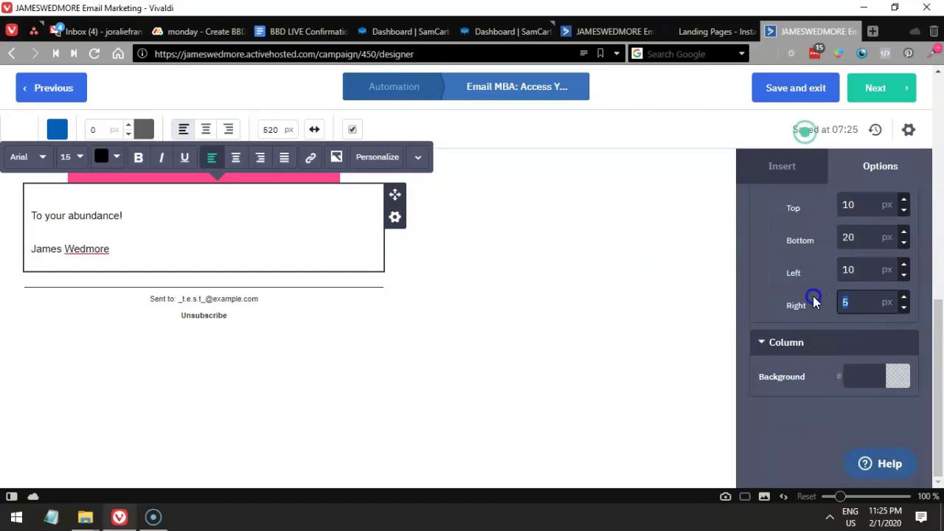
text(10)
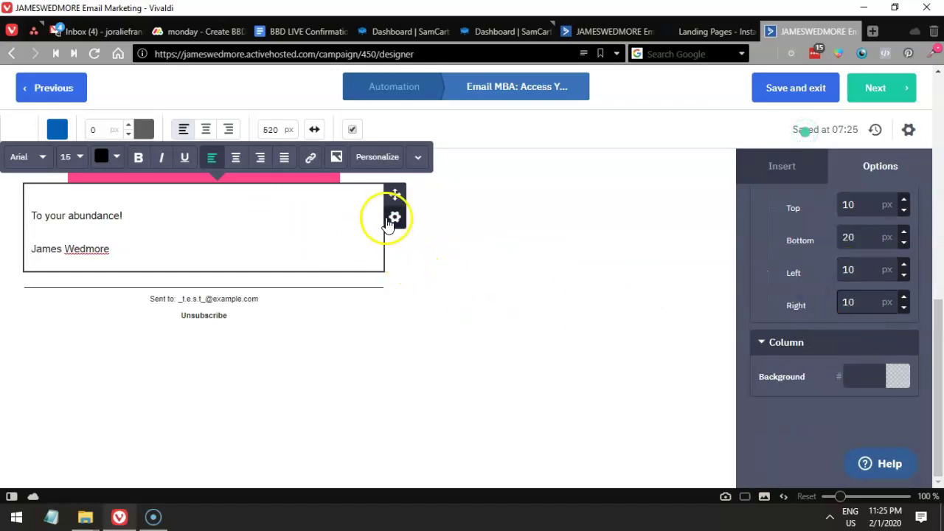
Save the signature text block to the content library under the name "Text Block: Signature"
click(394, 217)
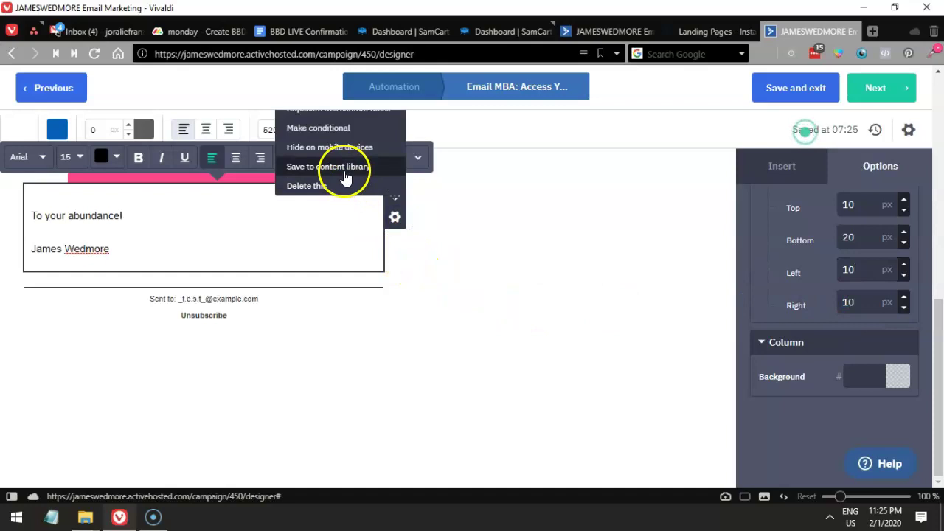
click(179, 215)
drag(164, 242, 12, 211)
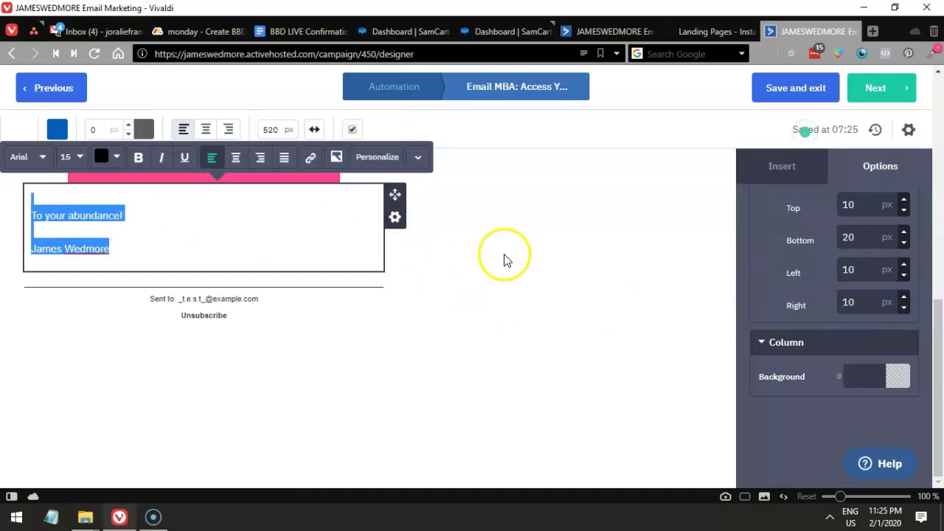
click(394, 216)
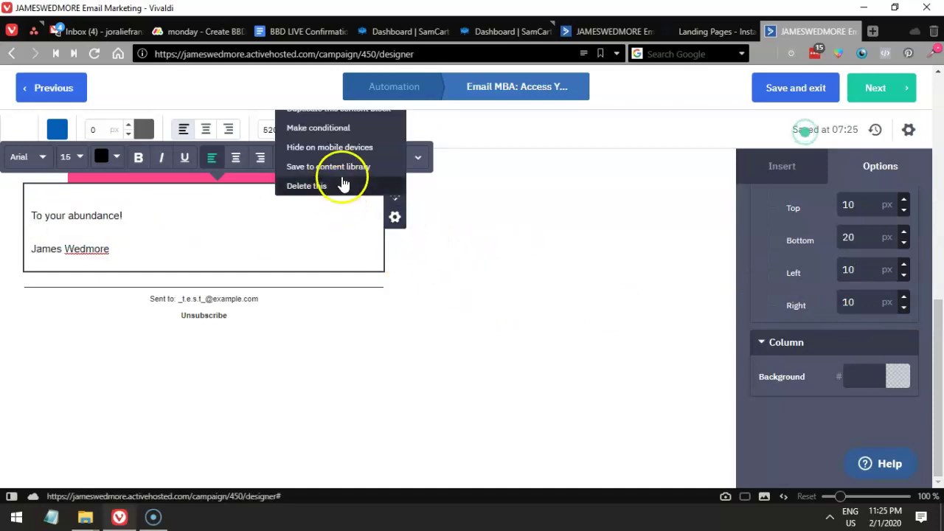
click(345, 168)
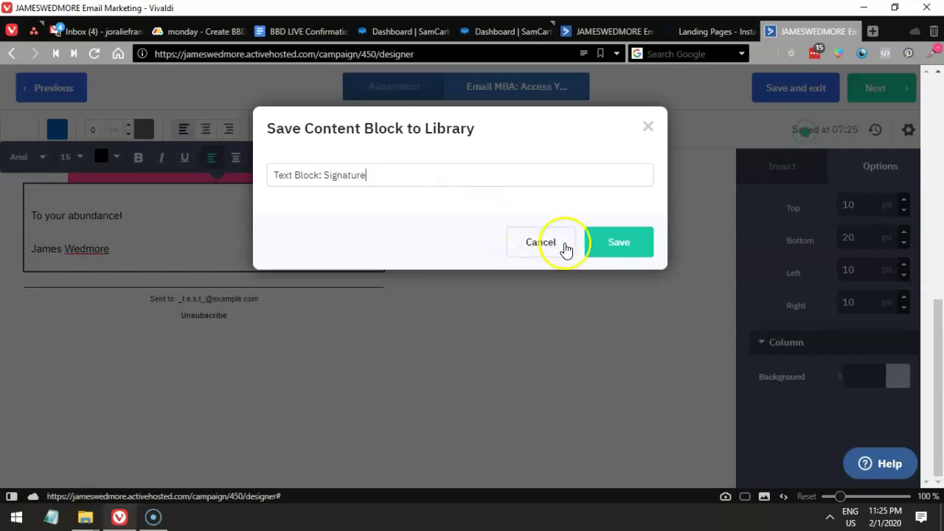
click(618, 243)
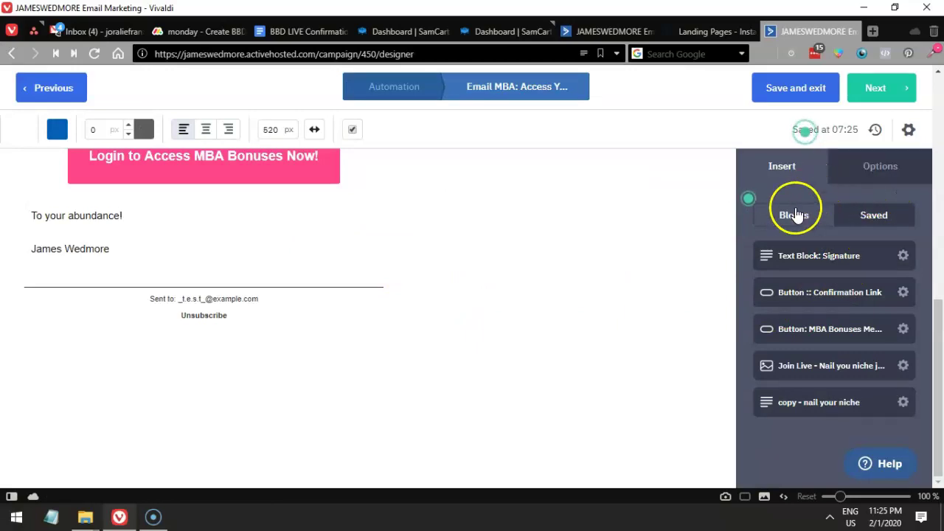
Insert the saved "Text Block: Signature" from the content library directly below the existing signature
click(797, 174)
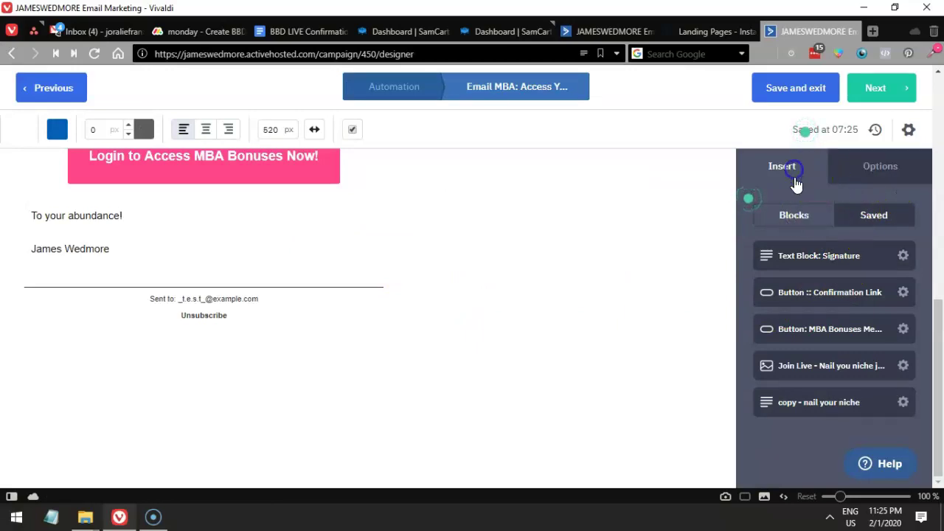
click(793, 219)
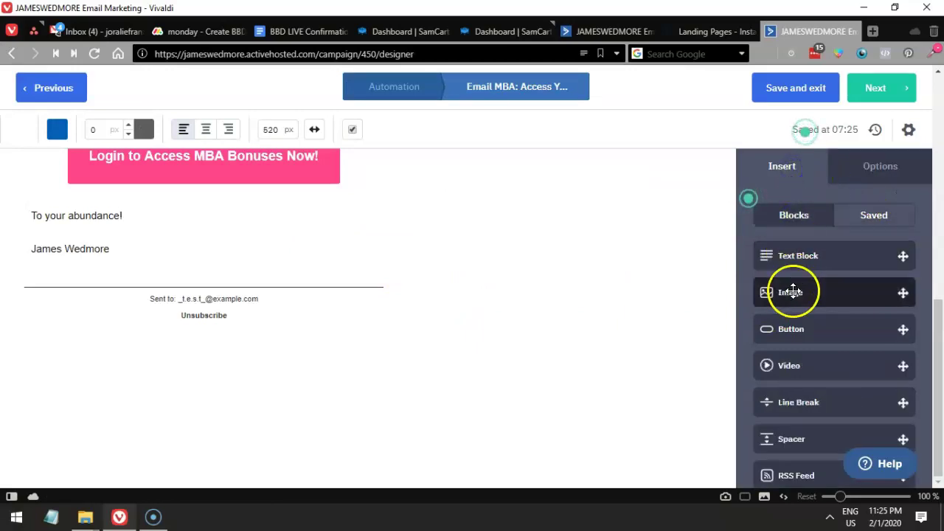
click(866, 220)
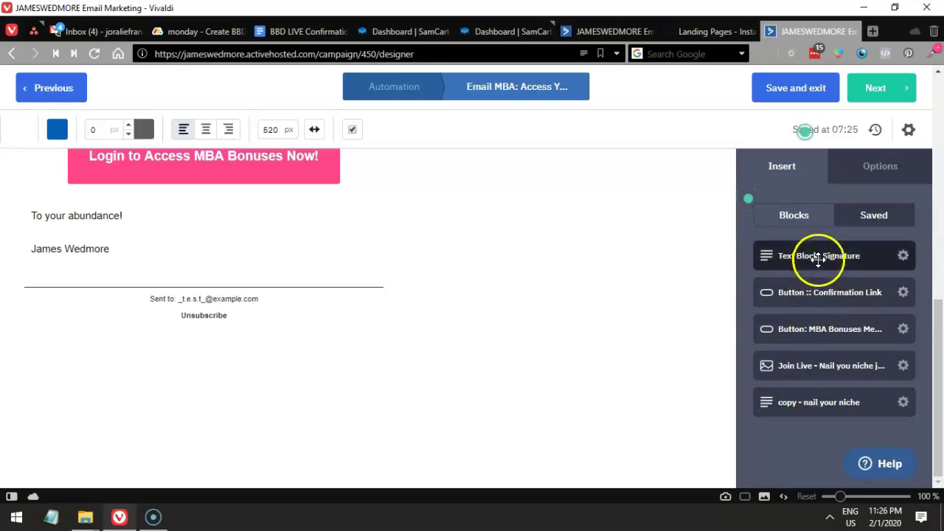
mouse_move(802, 258)
mouse_down()
mouse_move(292, 221)
mouse_move(226, 248)
mouse_up()
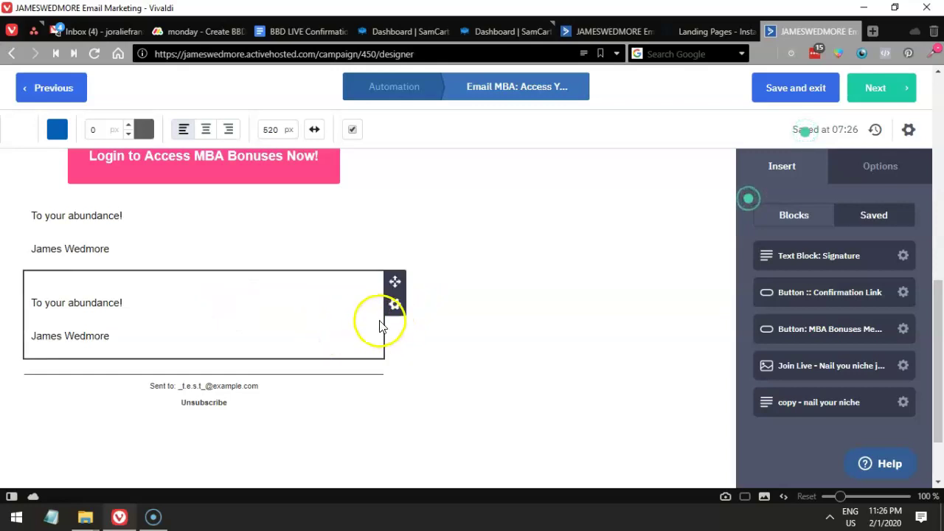
Delete the inserted copy of the signature block above the footer, confirming the deletion
click(395, 304)
click(339, 272)
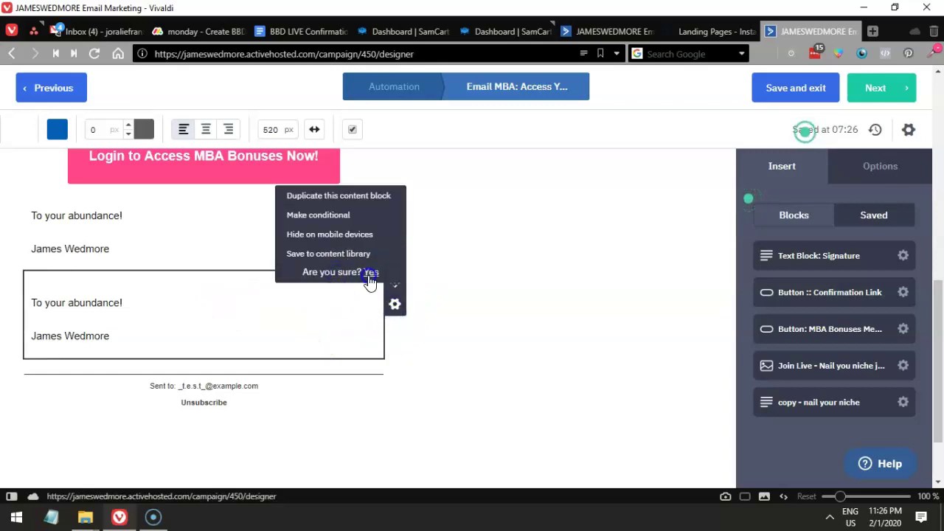
click(371, 272)
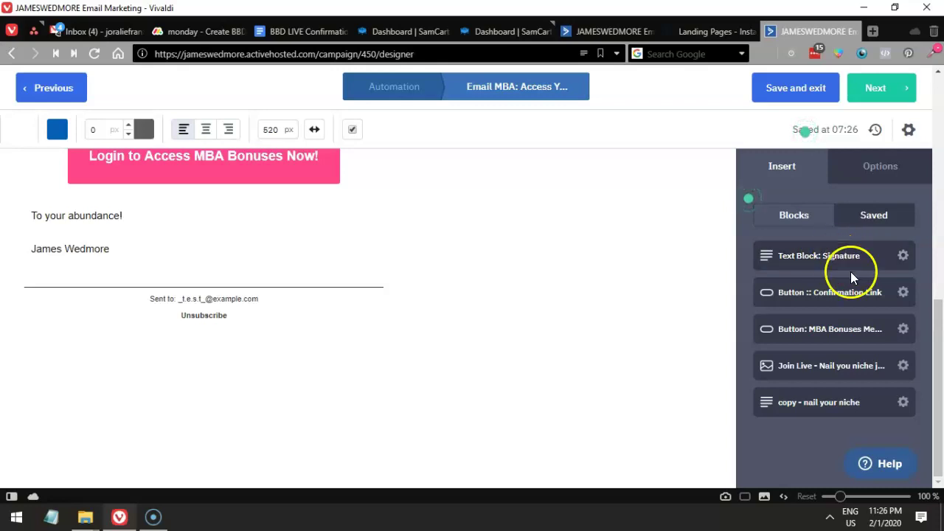
scroll(371, 261, up, 8)
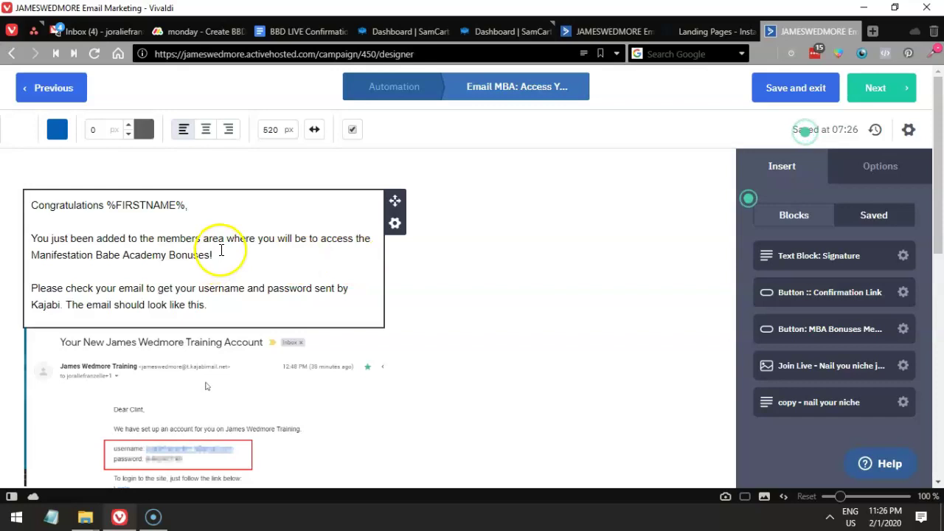
Save the opening "Congratulations" text block to the content library under the name "Text Block: My Default Text Block"
click(247, 295)
drag(247, 295, 37, 201)
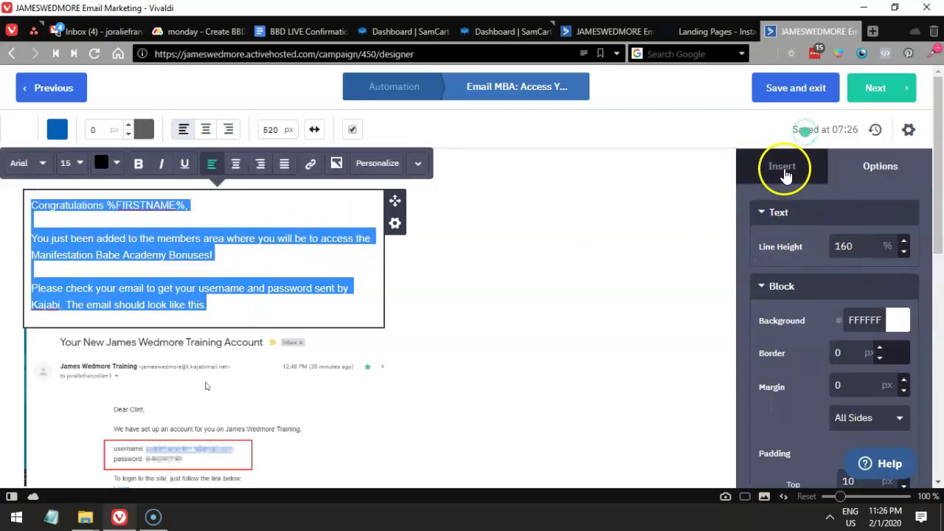
click(395, 223)
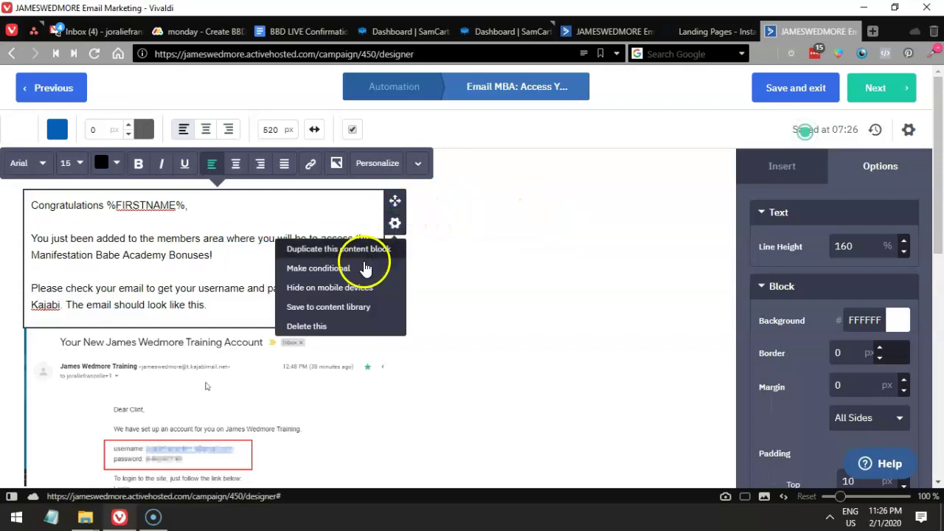
click(331, 307)
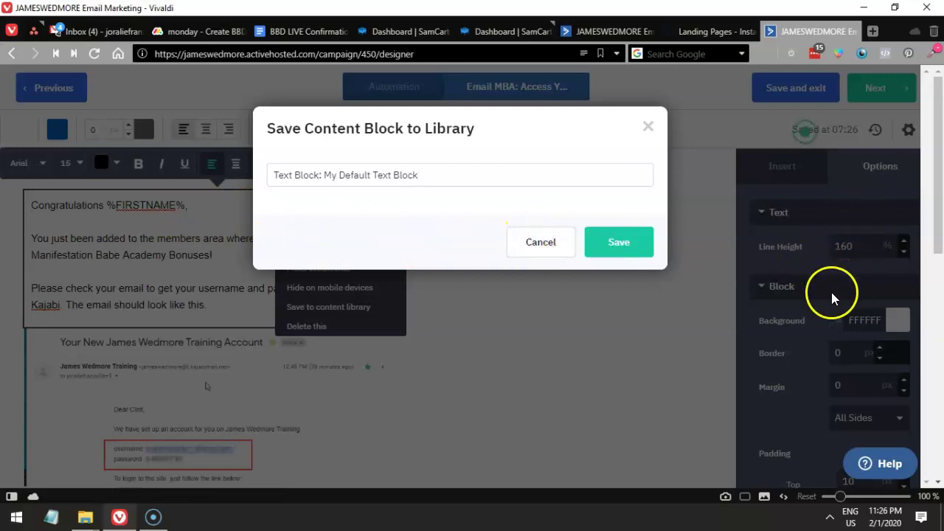
drag(415, 180, 261, 162)
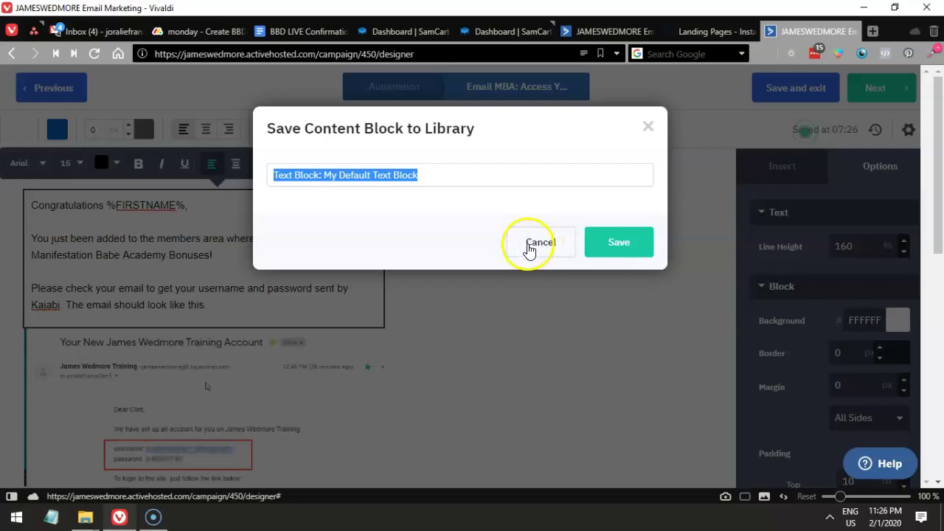
click(610, 242)
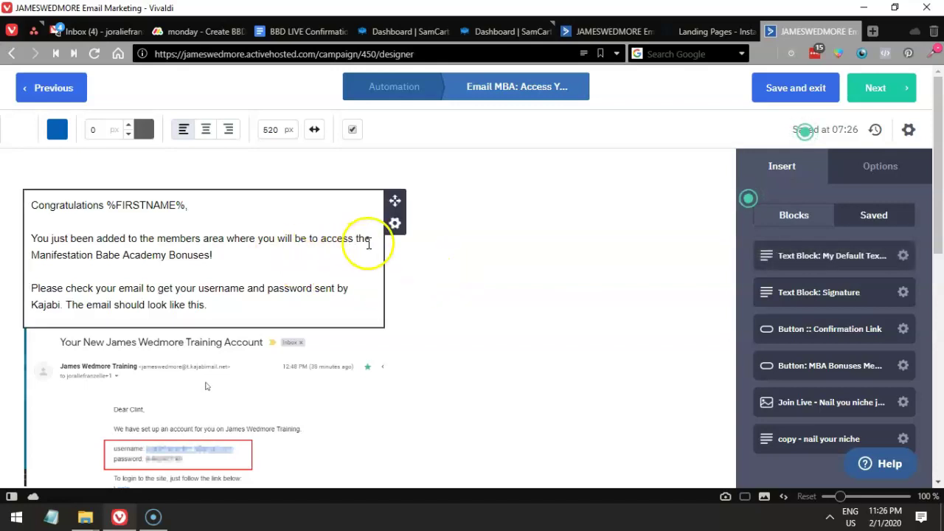
Examine the styling options and block actions of the pink "Login to Access MBA Bonuses Now!" button
scroll(401, 273, down, 6)
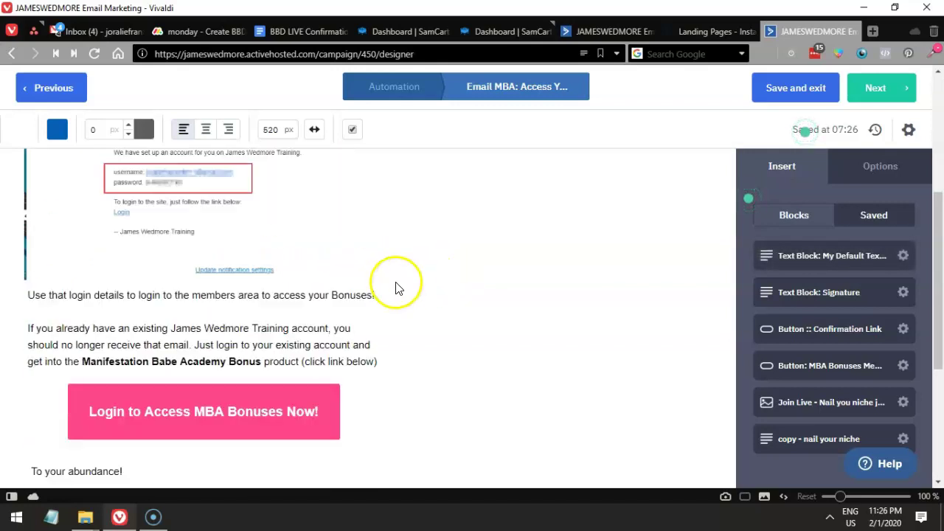
click(359, 341)
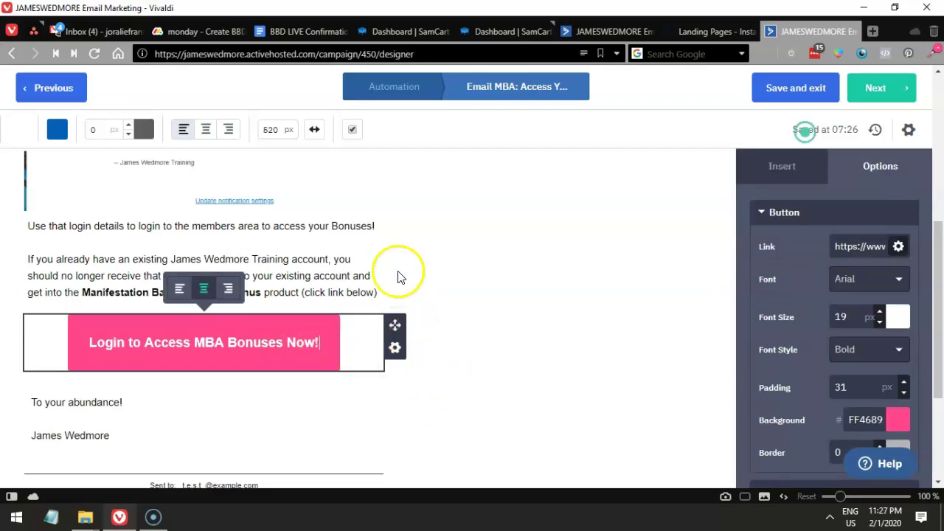
click(433, 322)
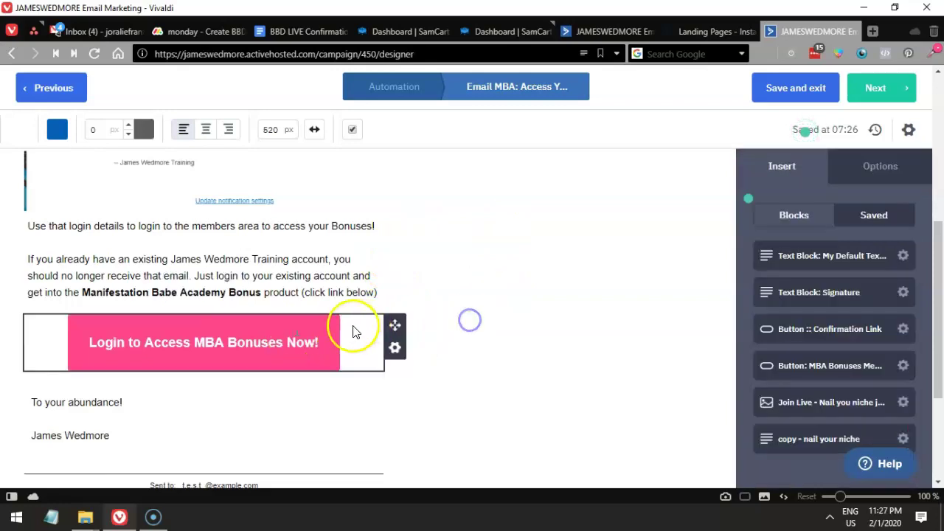
click(340, 331)
scroll(869, 340, down, 2)
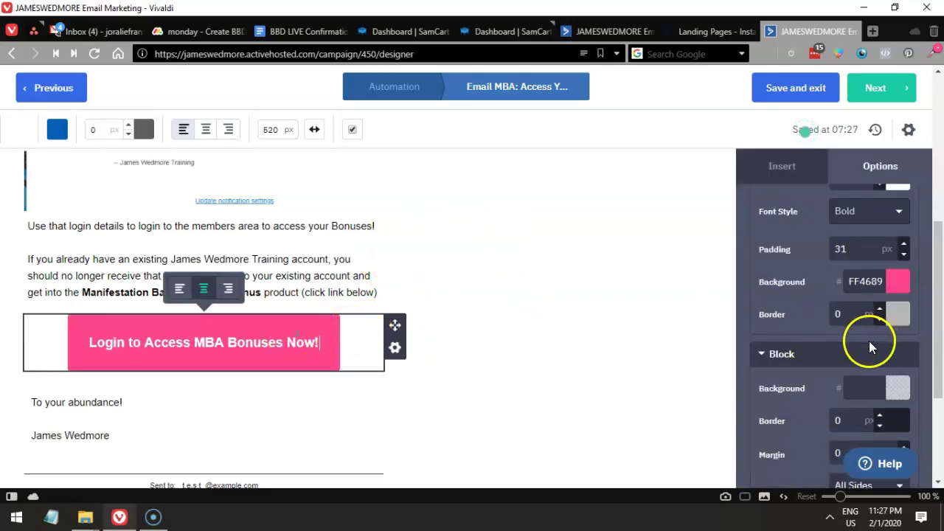
click(885, 281)
click(760, 249)
scroll(759, 270, up, 3)
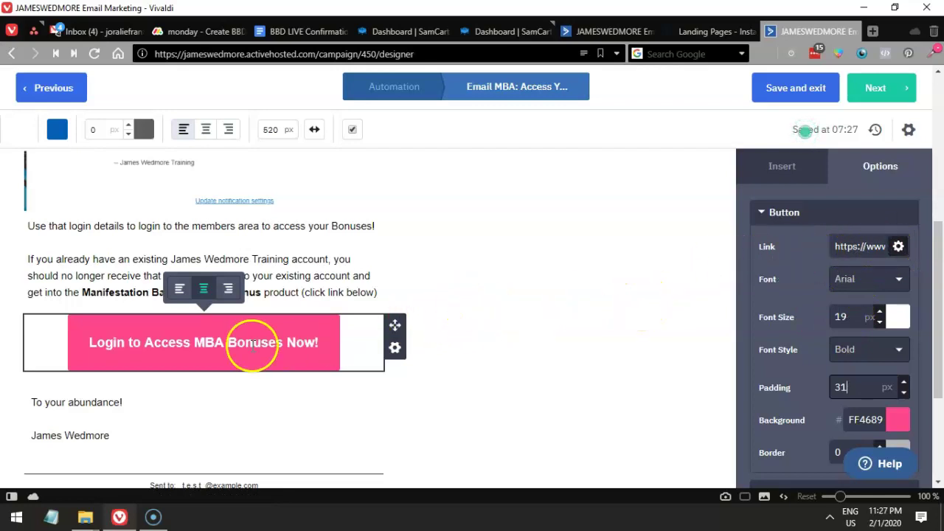
drag(317, 342, 133, 342)
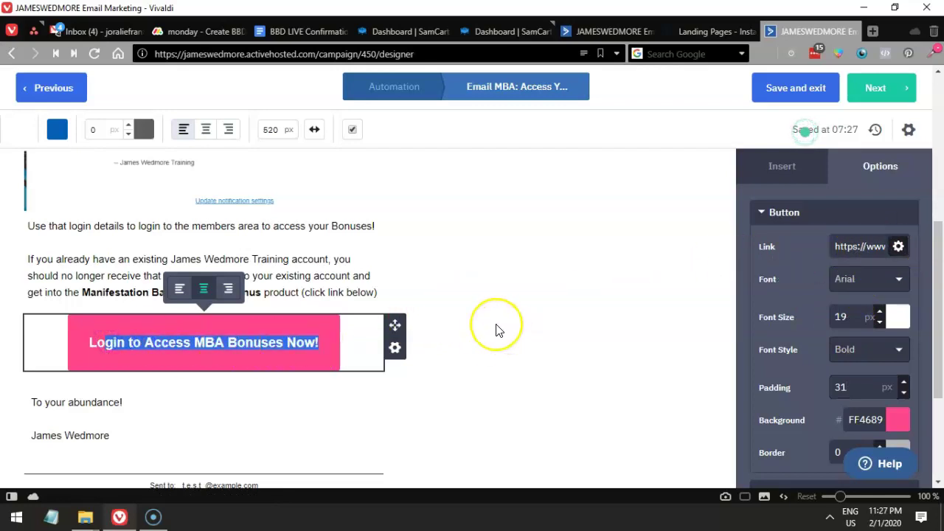
click(395, 348)
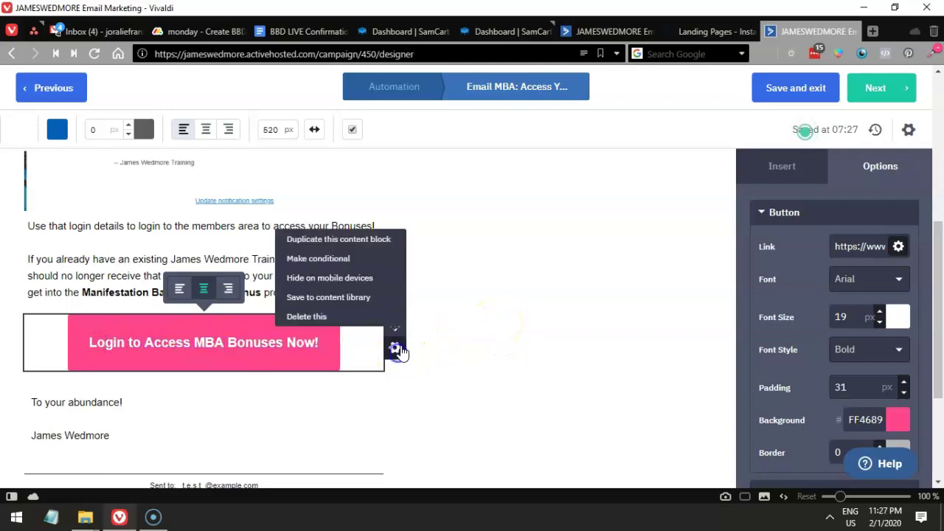
click(541, 292)
Insert the saved "Button :: Confirmation Link" block below the pink login button and delete it again, confirming the deletion
click(864, 215)
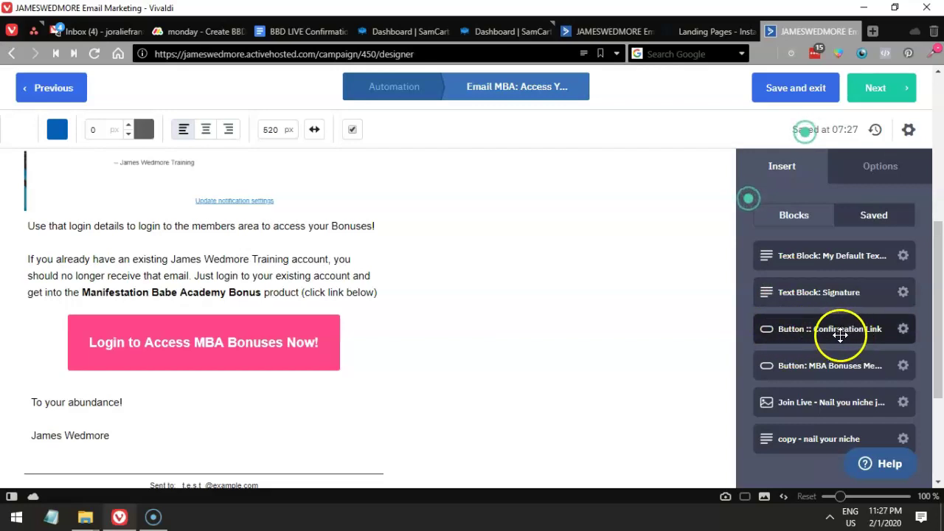
drag(840, 329, 229, 391)
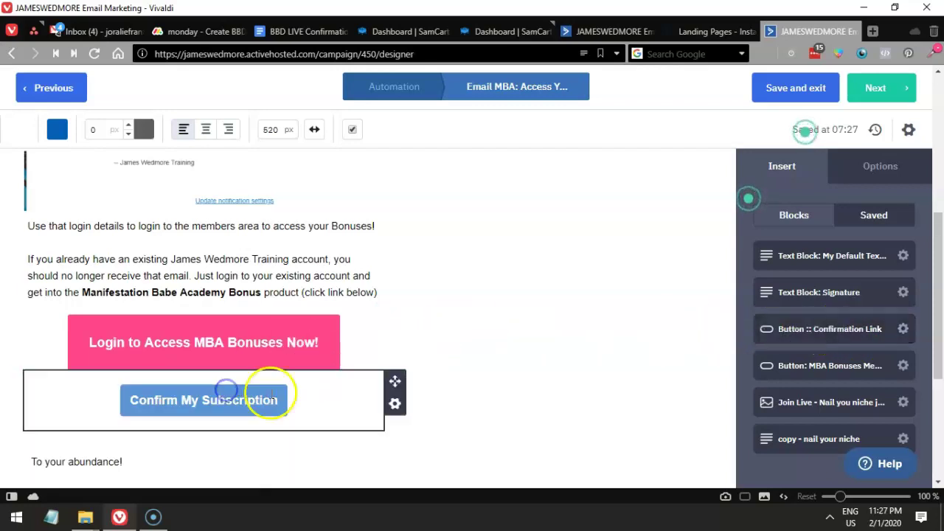
click(395, 406)
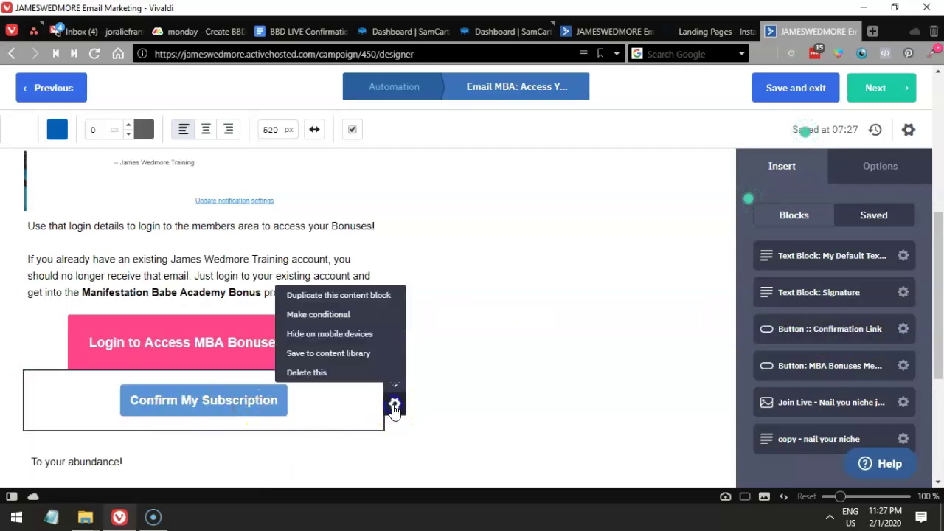
click(367, 374)
click(371, 374)
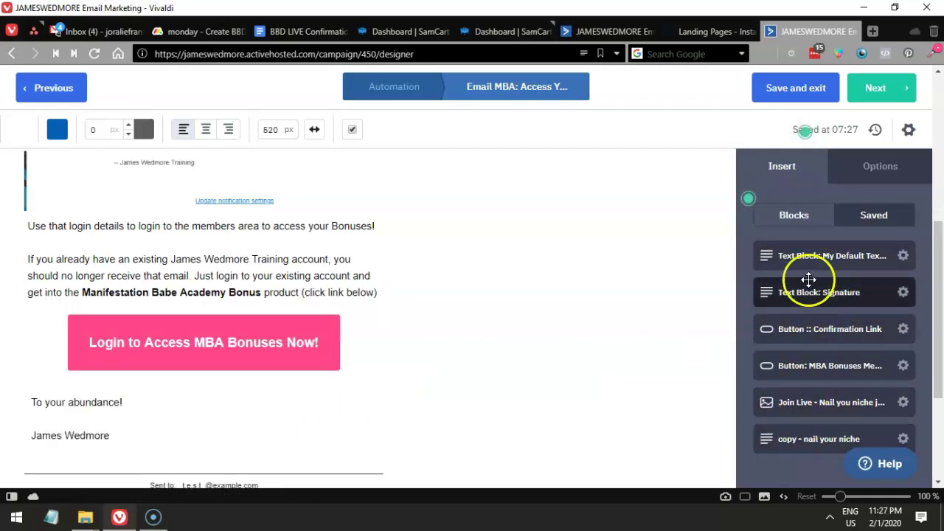
Insert the saved "Text Block: Signature" between the login button and the existing signature, and delete that inserted copy
scroll(824, 352, up, 2)
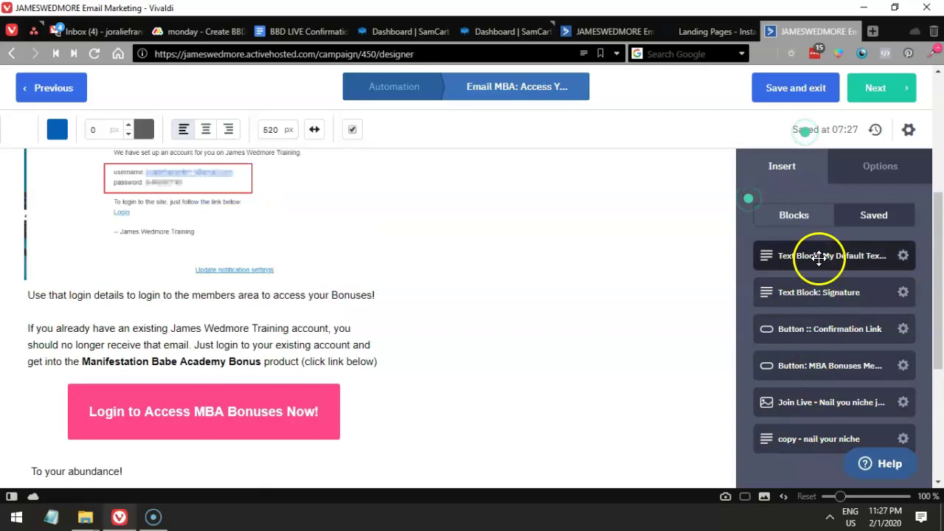
scroll(799, 344, down, 2)
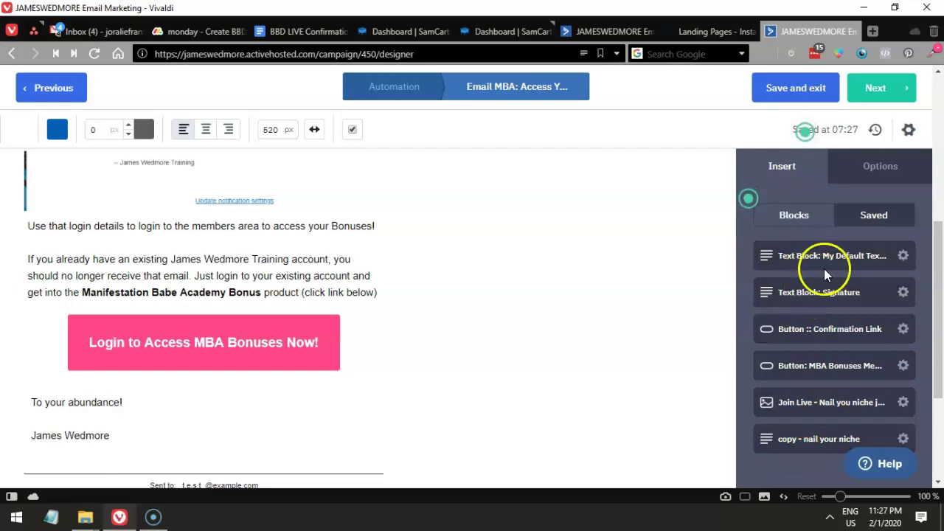
drag(821, 294, 198, 400)
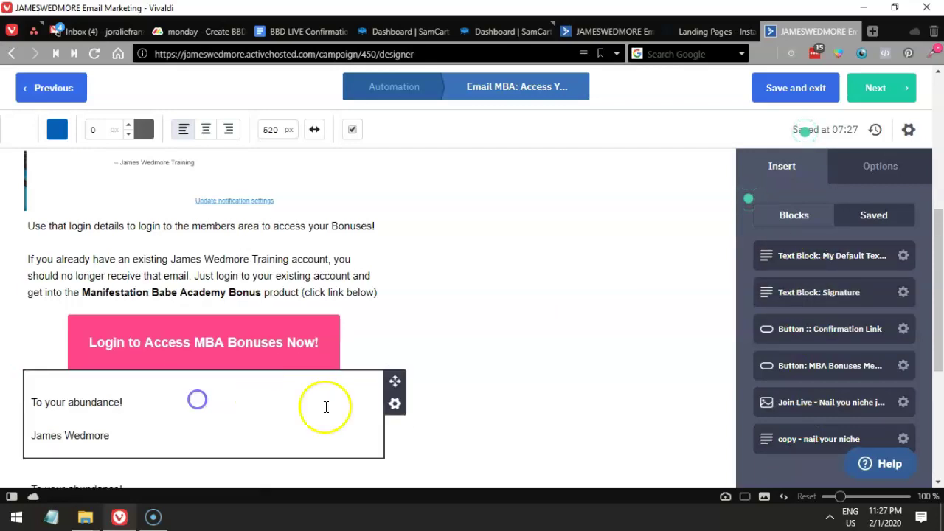
scroll(376, 399, down, 1)
click(396, 336)
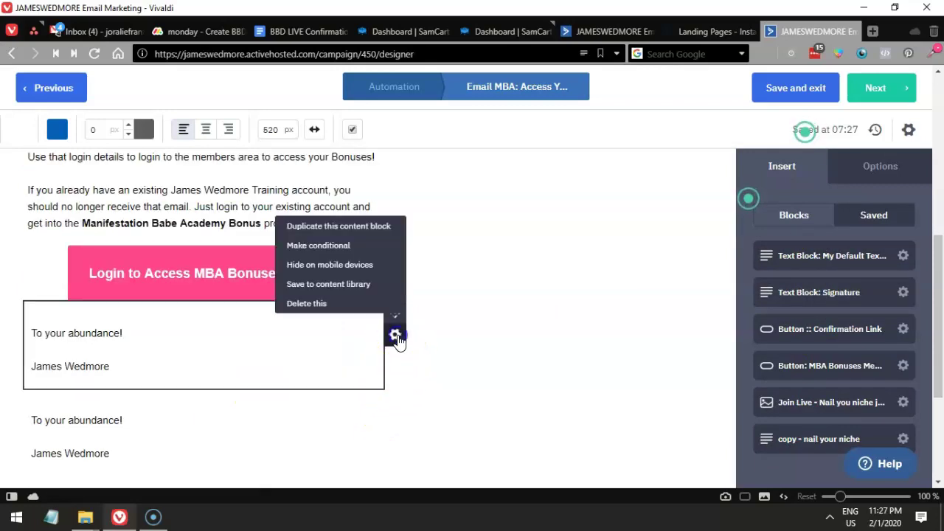
click(356, 306)
click(369, 303)
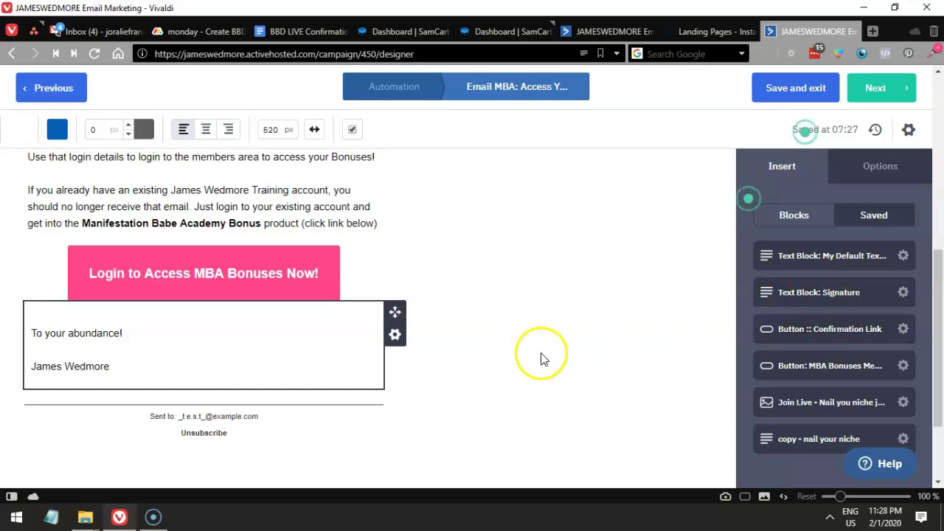
Open the conditional content settings of the opening "Congratulations" text block and examine the available condition fields
scroll(467, 320, up, 8)
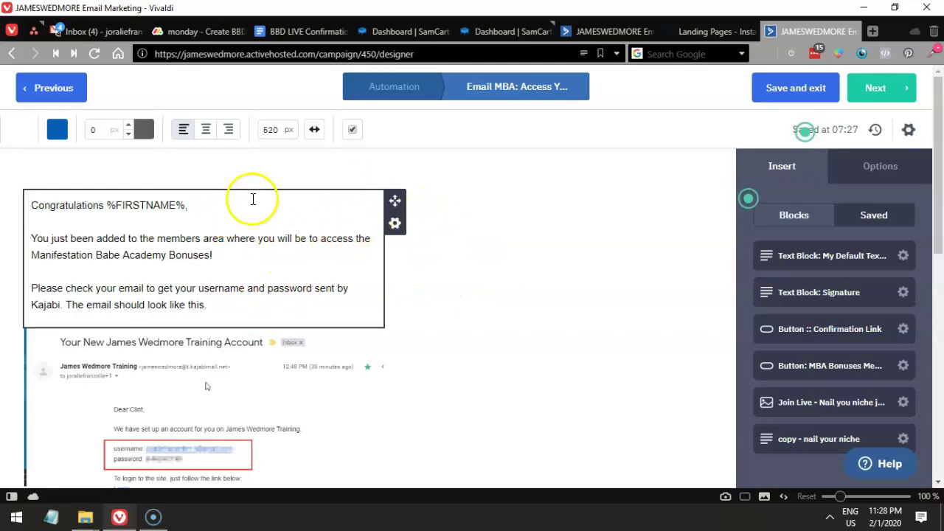
scroll(286, 356, down, 2)
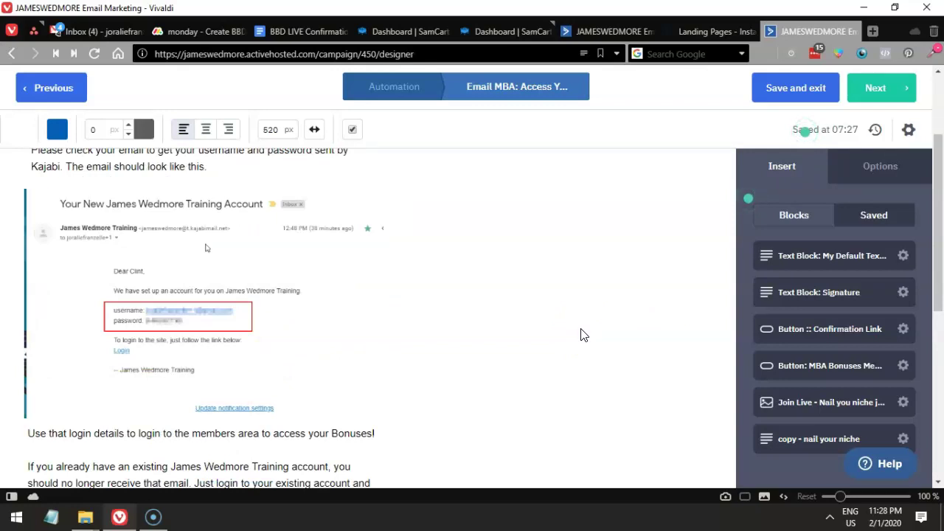
scroll(580, 335, up, 2)
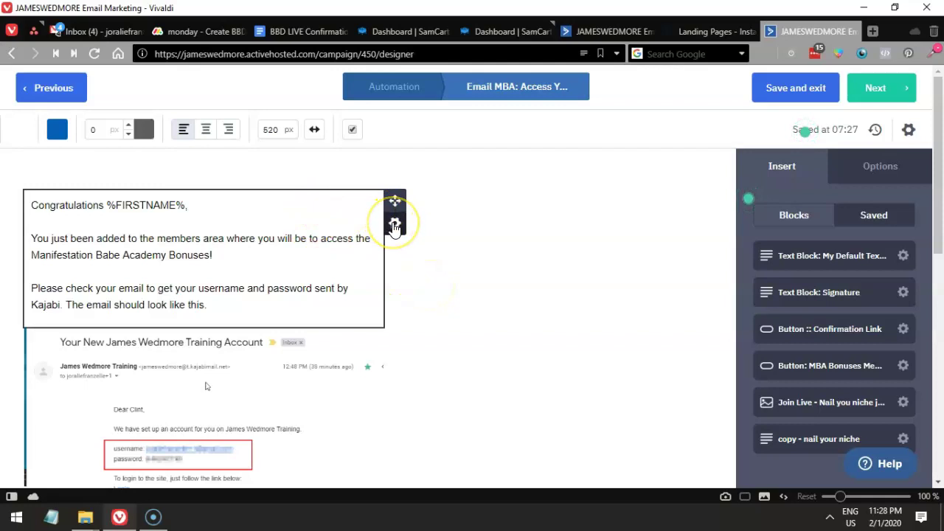
click(395, 227)
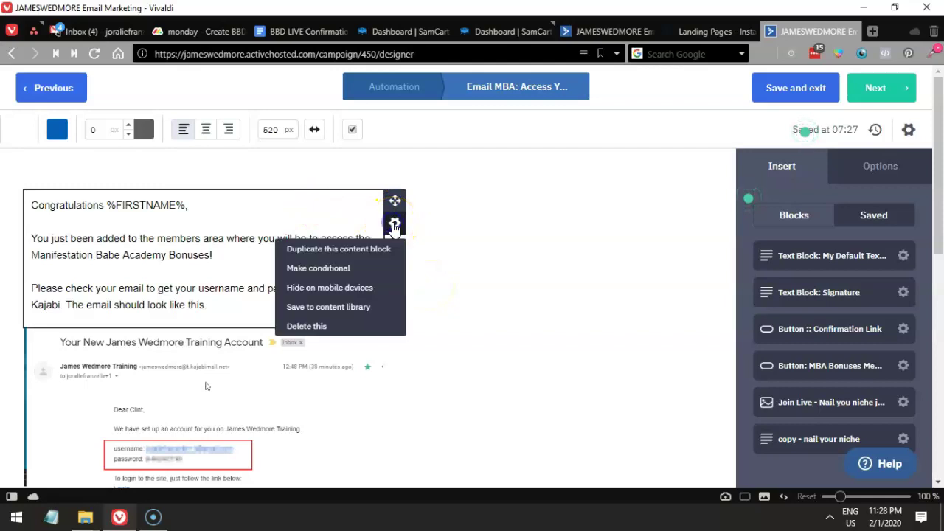
click(316, 268)
click(325, 191)
click(324, 191)
click(324, 190)
click(324, 191)
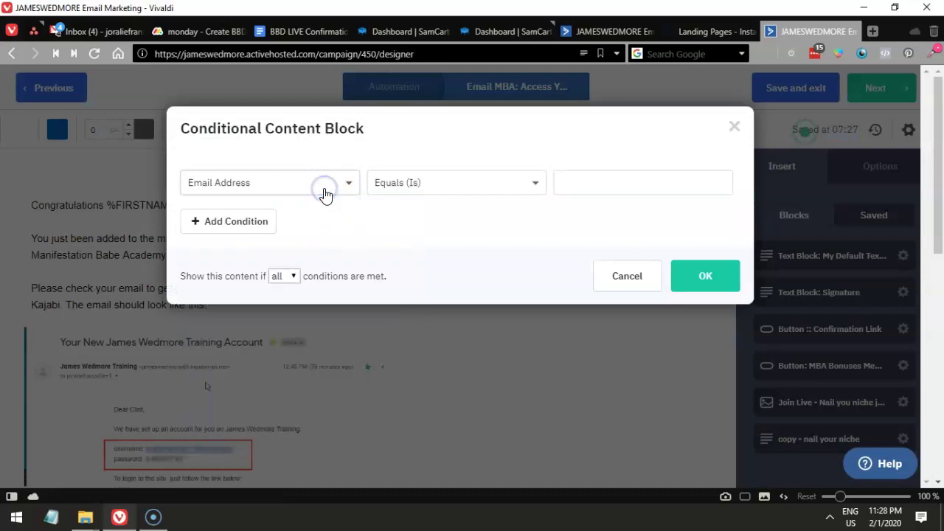
click(281, 186)
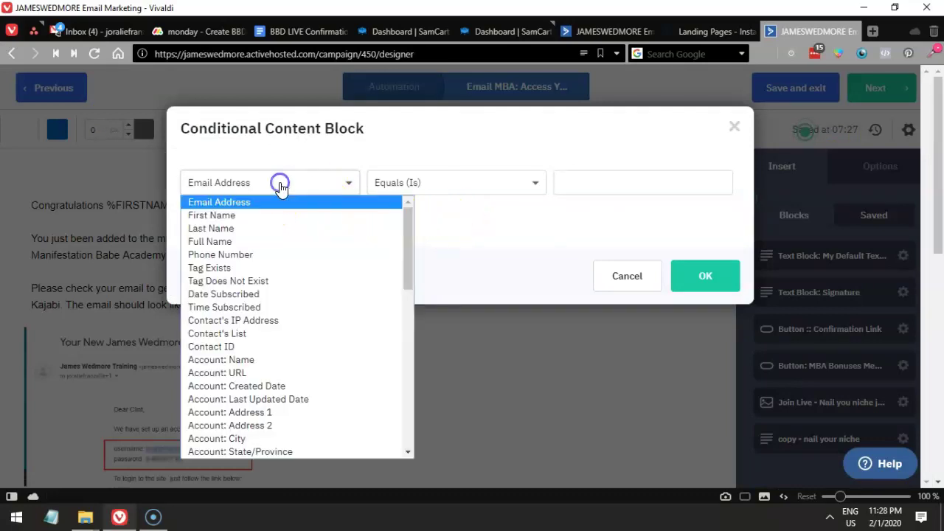
click(267, 208)
click(588, 193)
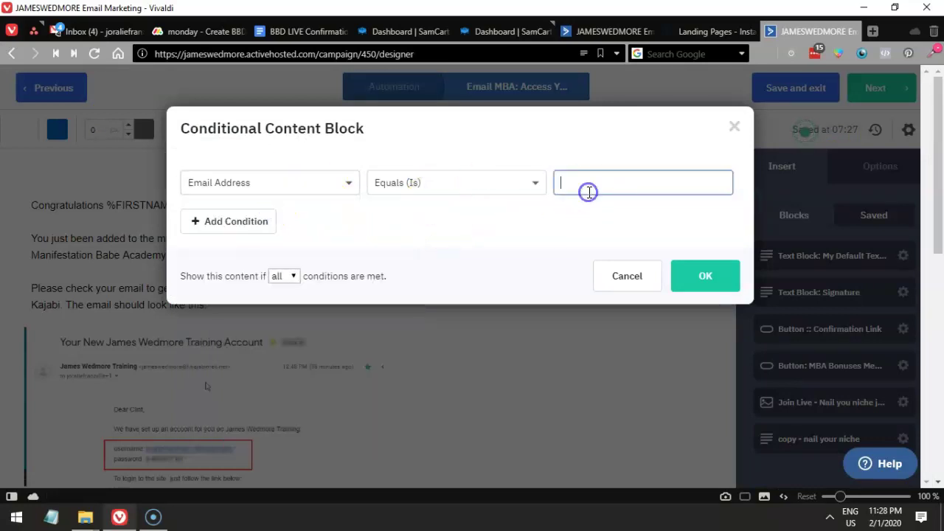
Add a second condition row, review the all/any matching choices, and remove the second condition
click(259, 224)
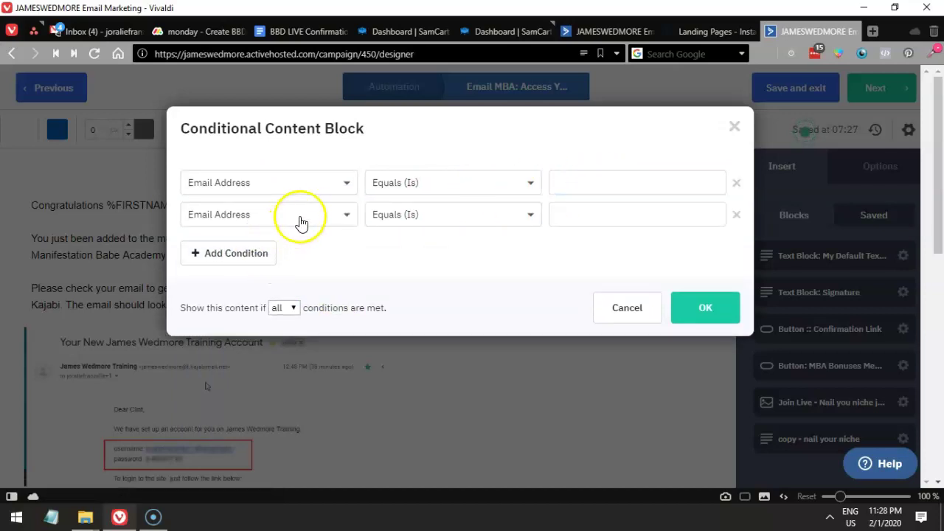
click(292, 308)
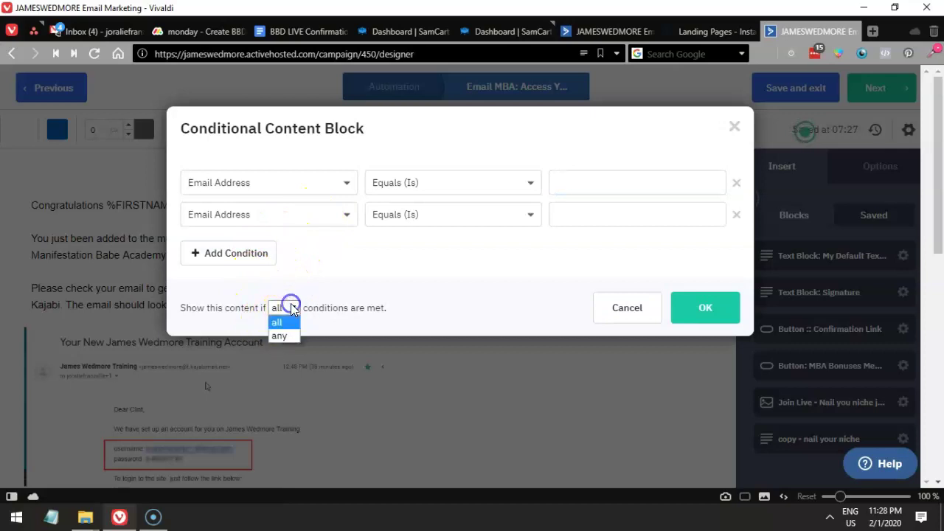
drag(237, 314, 280, 319)
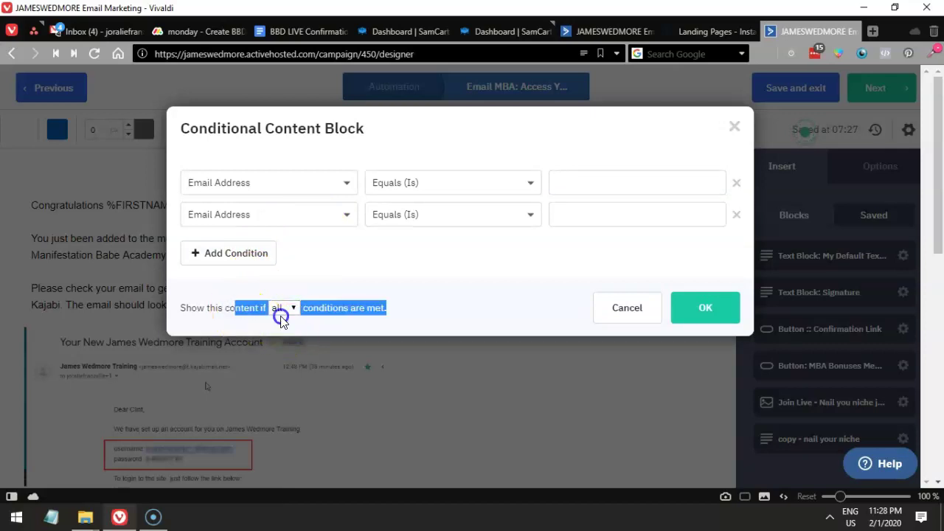
click(273, 320)
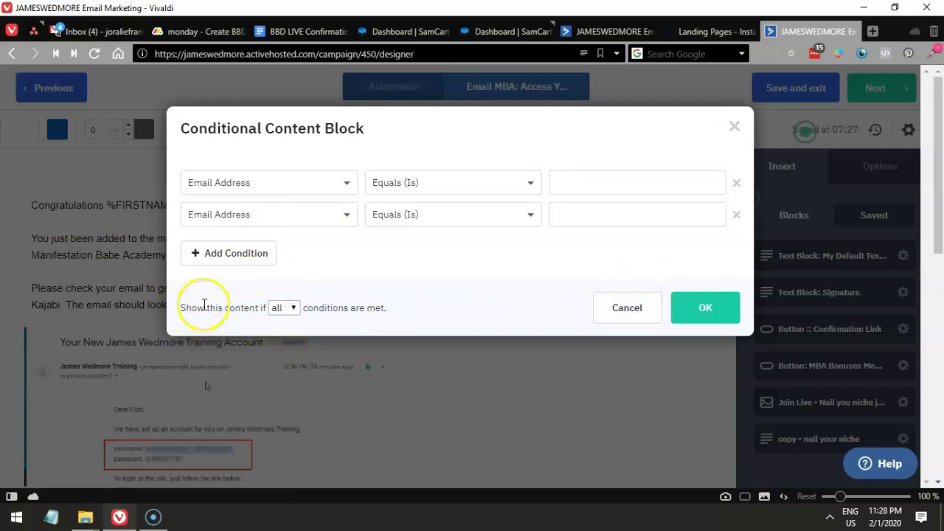
click(273, 310)
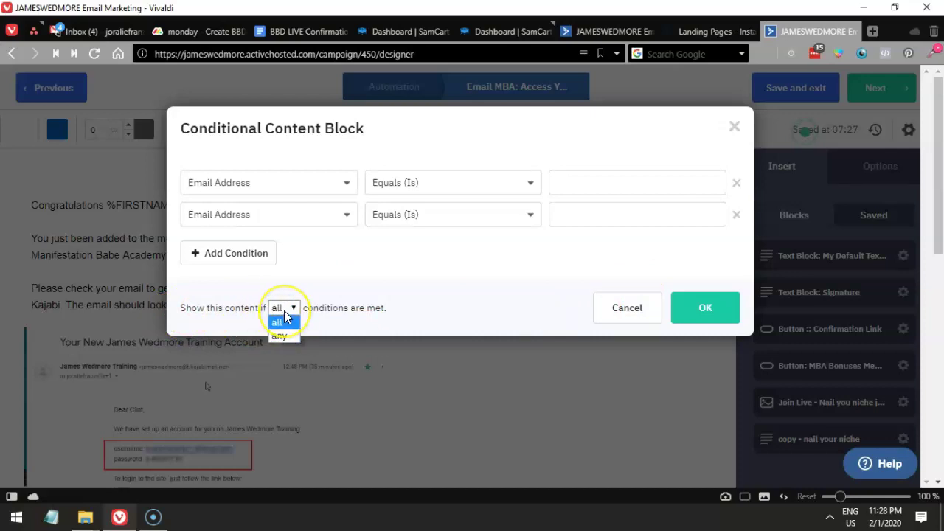
click(255, 311)
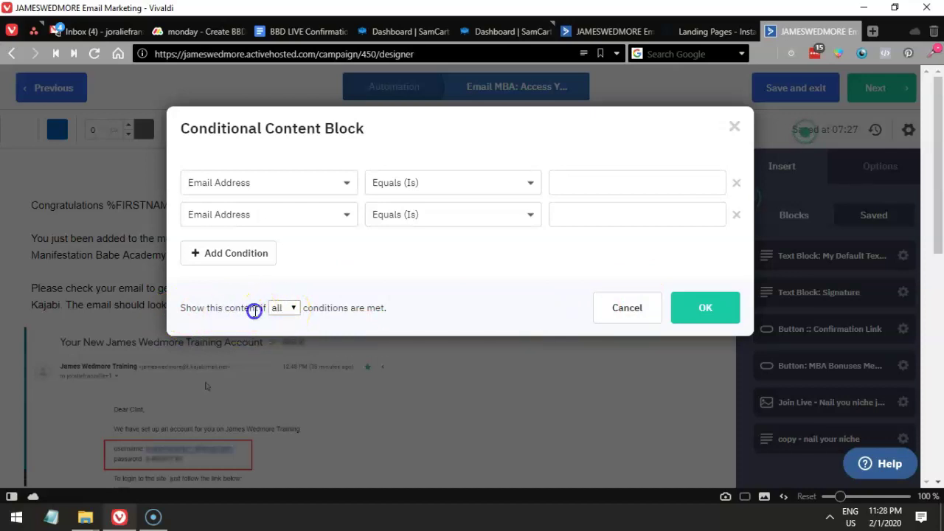
click(282, 319)
click(739, 219)
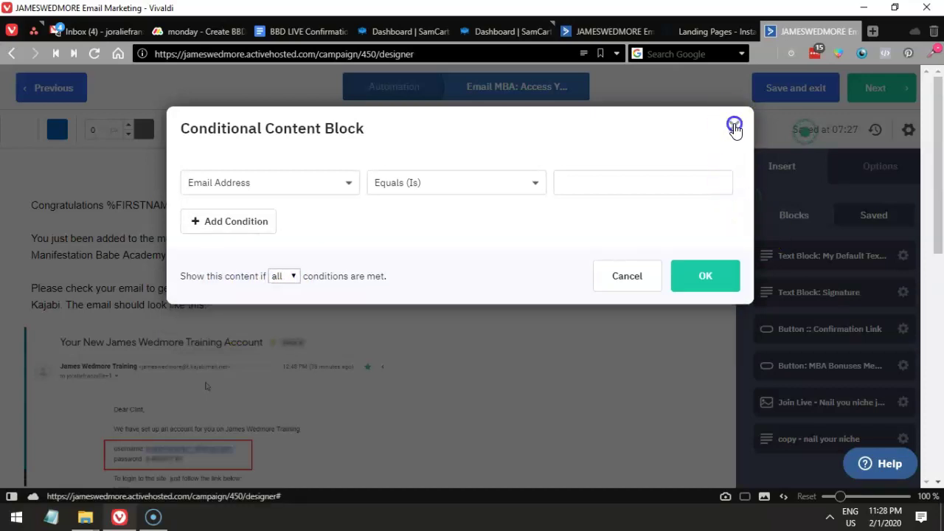
Dismiss the conditional content settings and duplicate the opening "Congratulations %FIRSTNAME%," text block
click(735, 126)
click(189, 204)
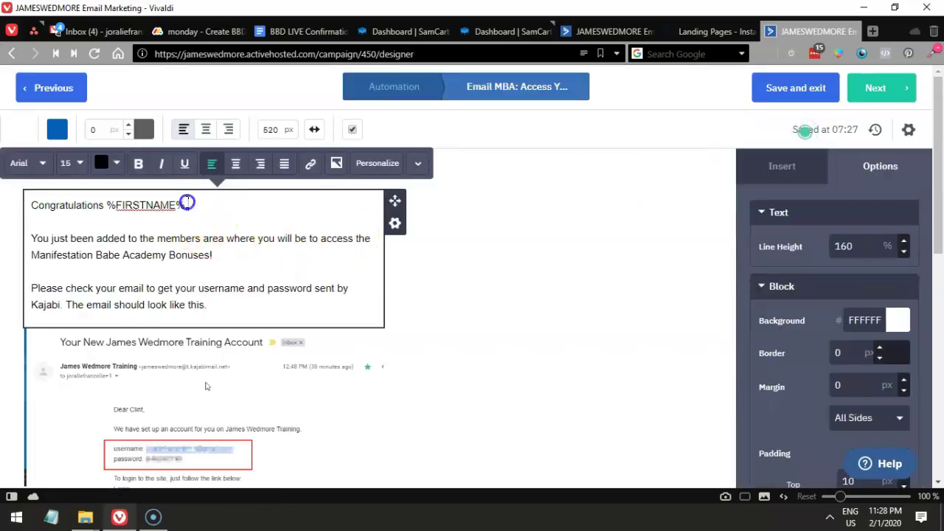
drag(188, 204, 23, 184)
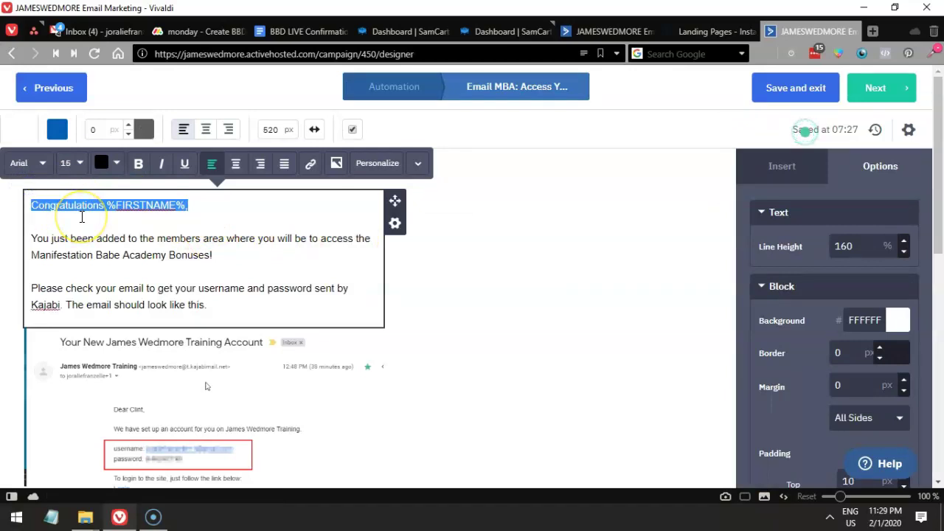
click(161, 216)
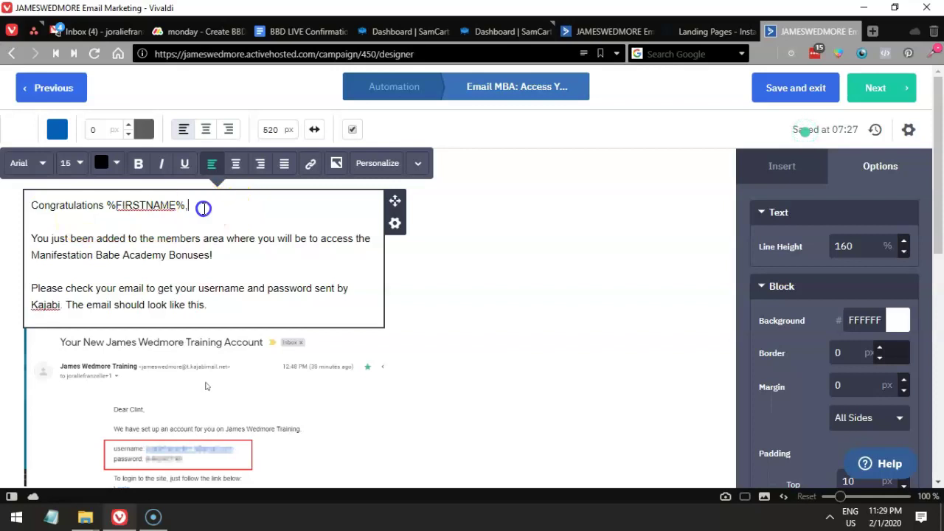
drag(192, 205, 34, 200)
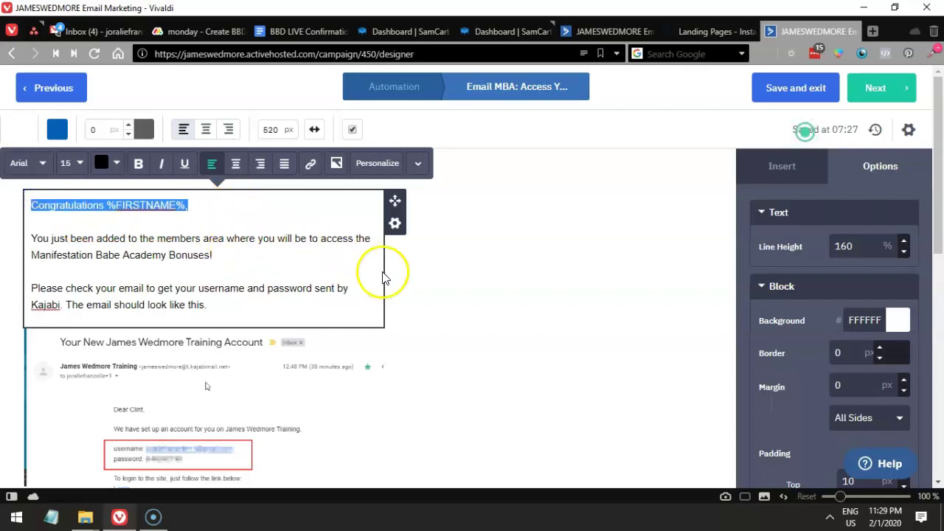
click(395, 223)
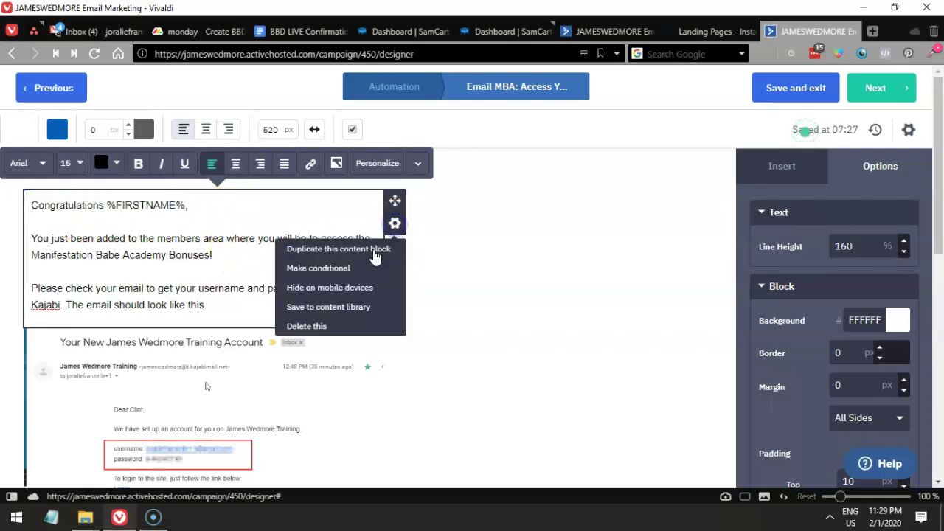
click(369, 249)
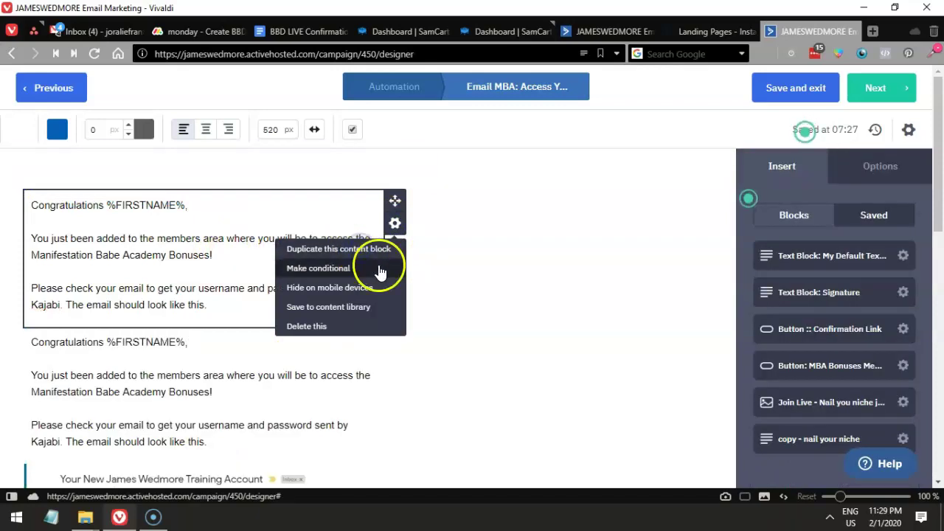
Reduce the first copy of the text block to the greeting "Congratulations my friend!", removing the paragraphs below it
drag(214, 304, 35, 236)
key(BackSpace)
key(BackSpace)
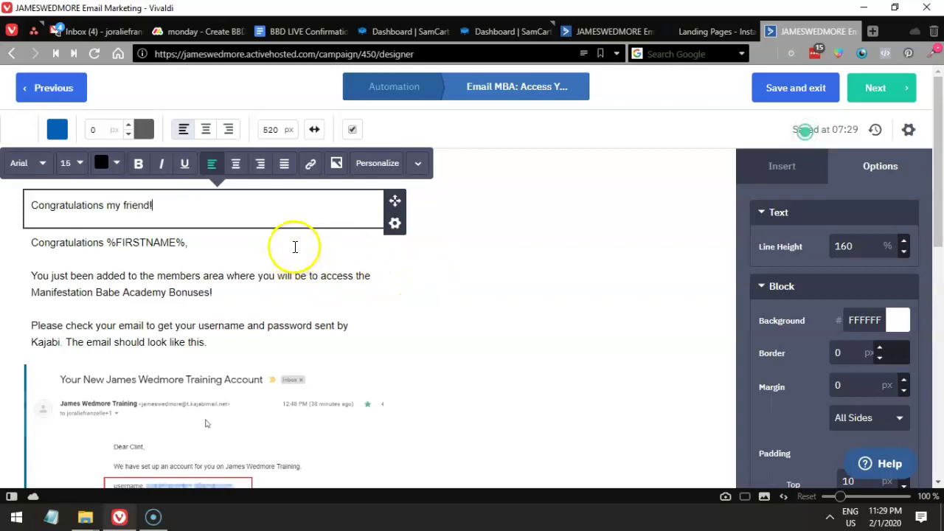
Copy the two body paragraphs from the %FIRSTNAME% block into the "Congratulations my friend!" block, leaving a blank line under its greeting
click(295, 247)
drag(189, 242, 28, 231)
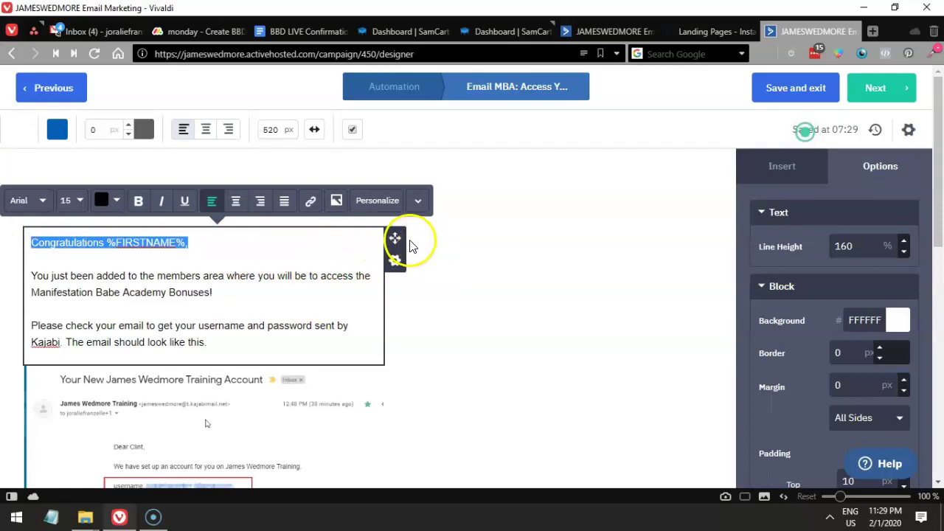
click(222, 292)
drag(209, 340, 17, 275)
key(ctrl+c)
click(450, 288)
click(136, 205)
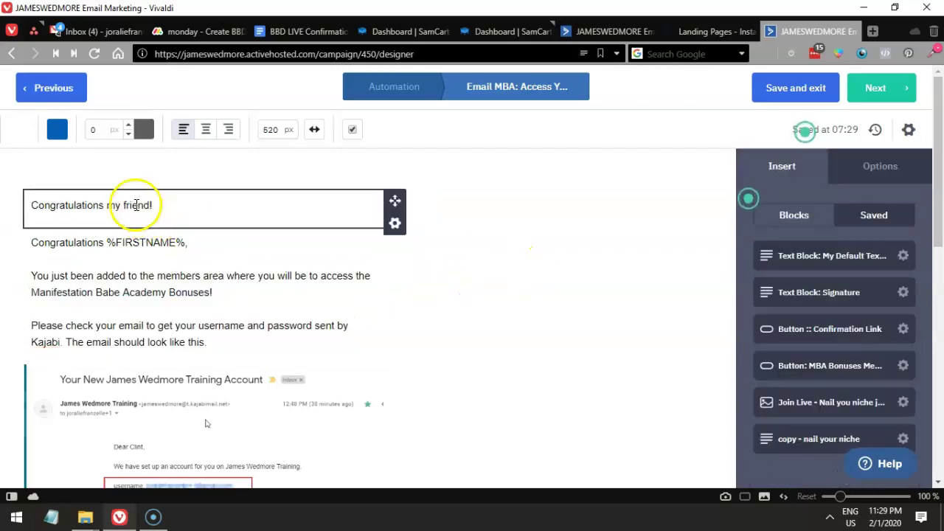
click(190, 204)
key(Return)
key(ctrl+v)
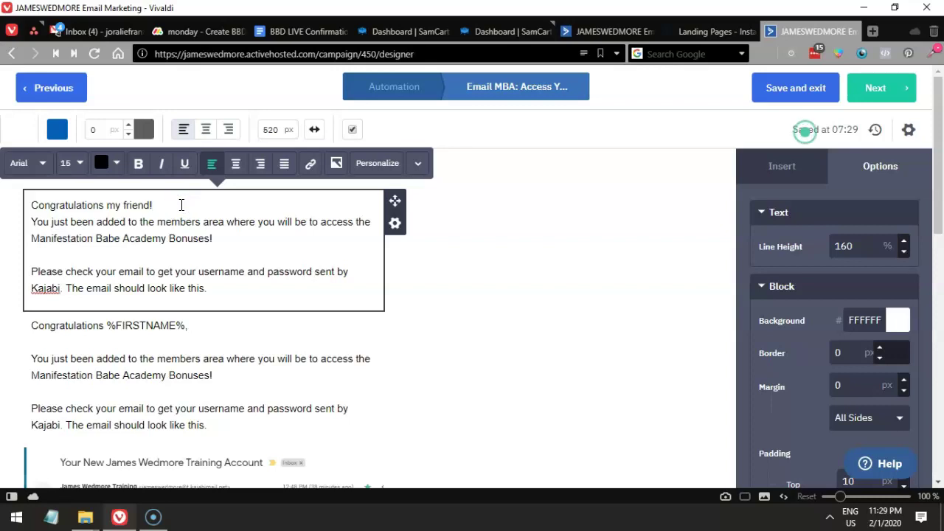
key(Return)
click(464, 289)
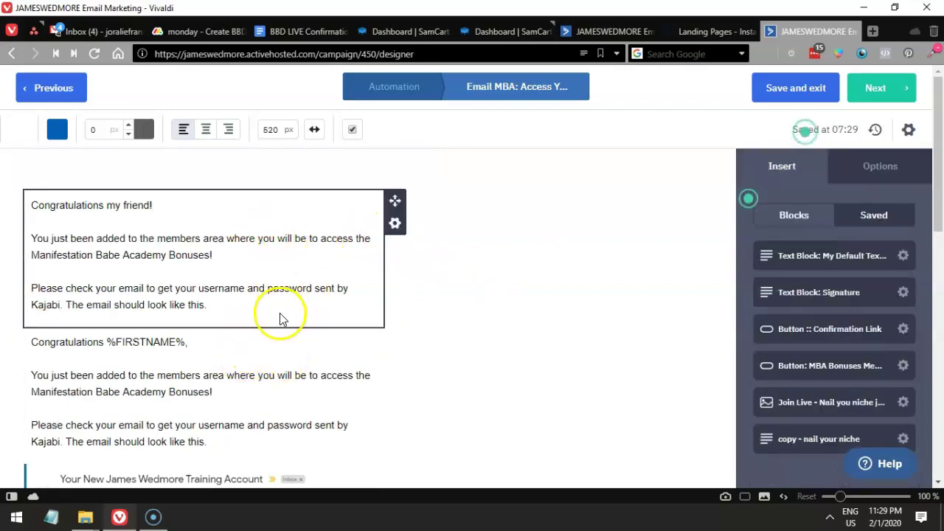
Make the "Congratulations my friend!" block conditional so it shows if First Name Does Not Exist, with all conditions met
click(395, 228)
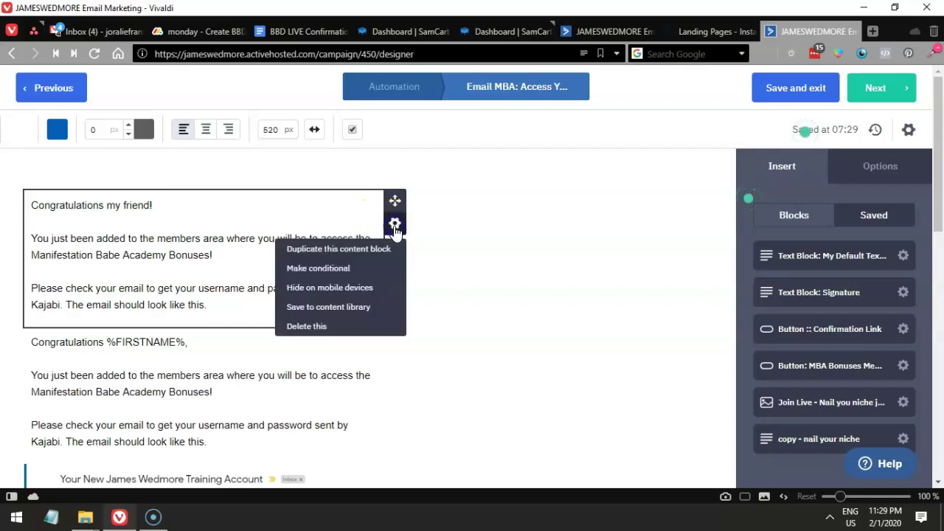
click(348, 269)
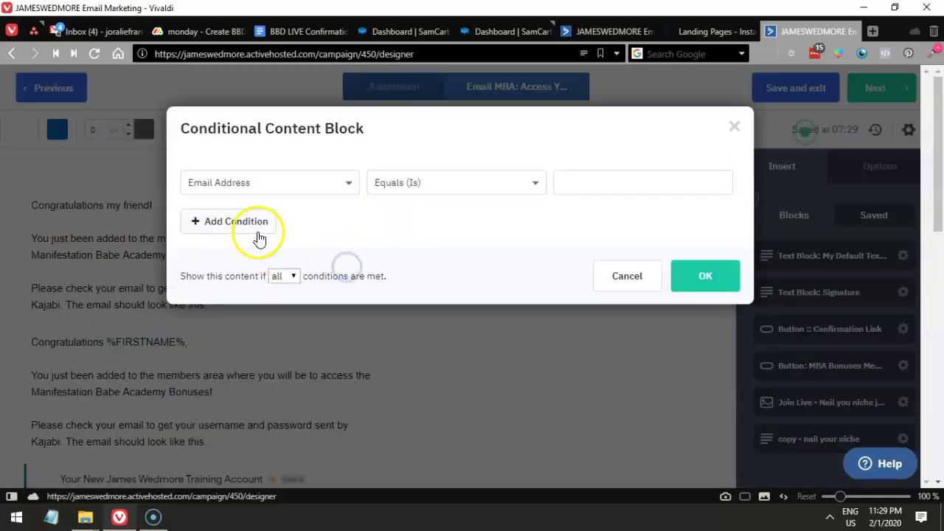
click(285, 189)
click(255, 215)
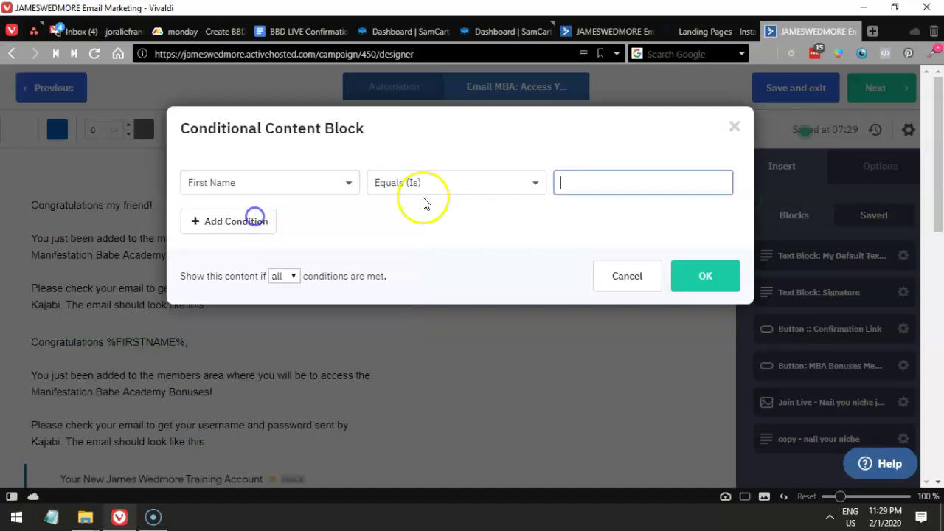
click(450, 189)
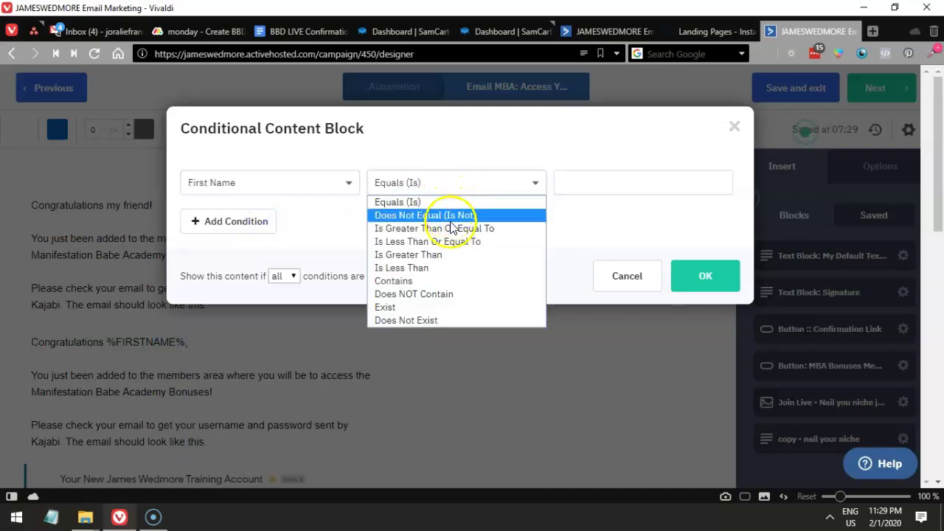
click(422, 322)
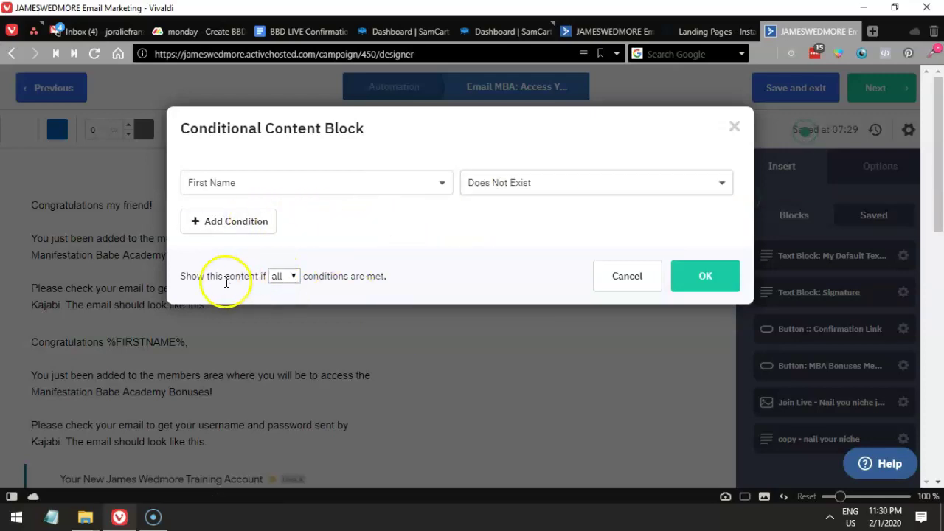
click(284, 276)
click(230, 280)
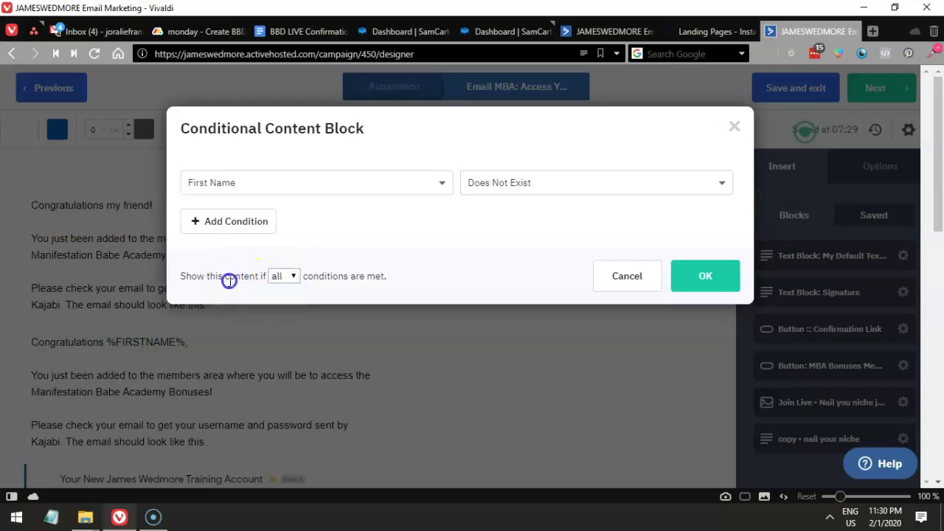
click(284, 279)
click(287, 280)
click(673, 280)
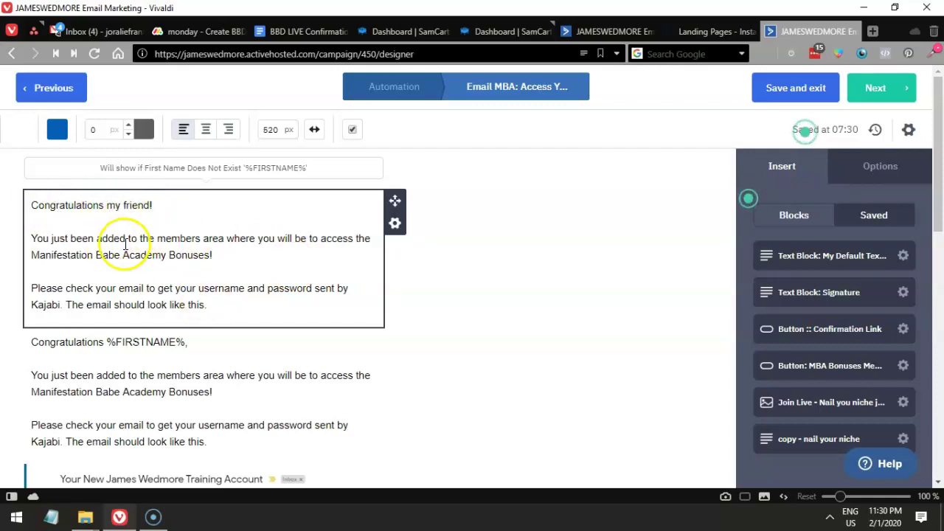
Make the "Congratulations %FIRSTNAME%," block conditional so it shows if First Name Exist
scroll(125, 249, down, 1)
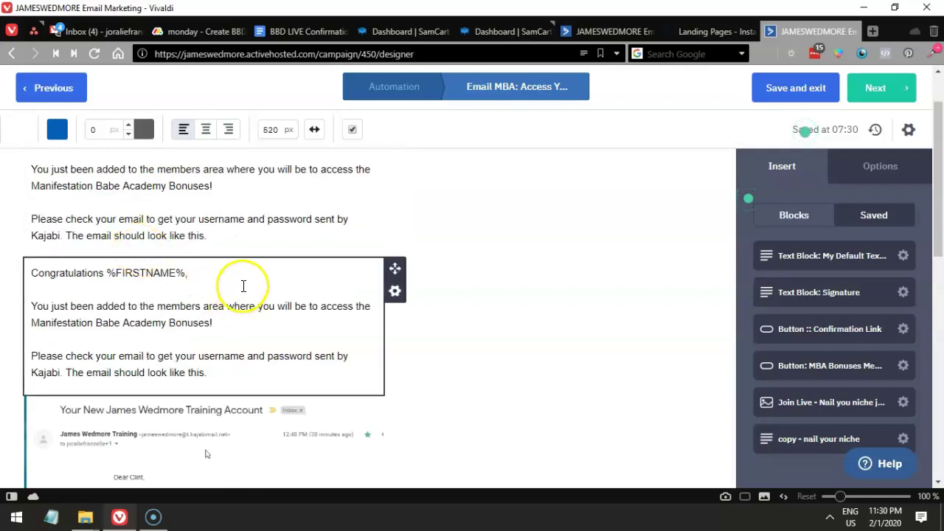
click(394, 292)
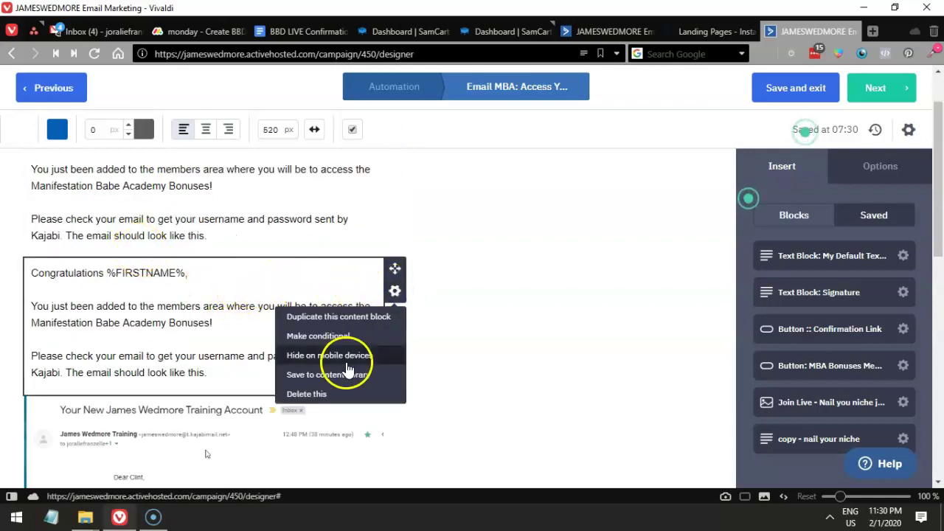
click(329, 338)
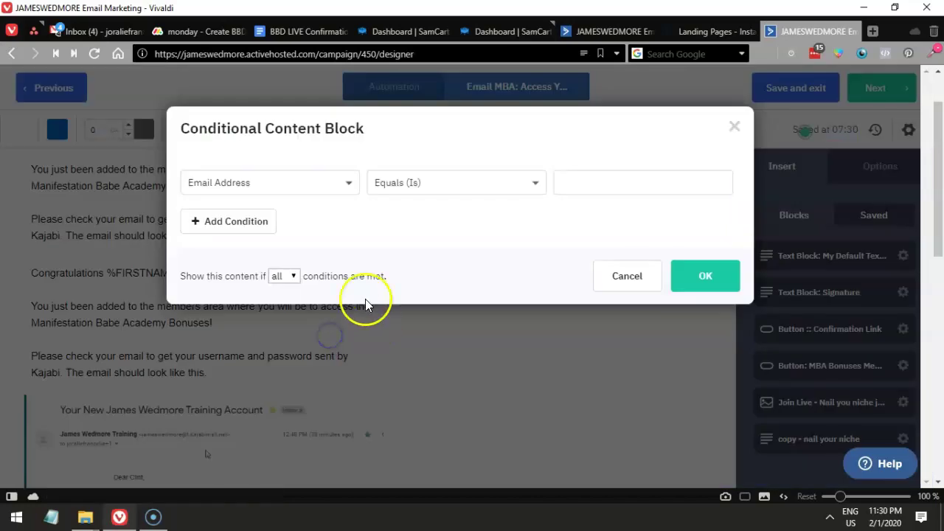
click(289, 186)
click(241, 215)
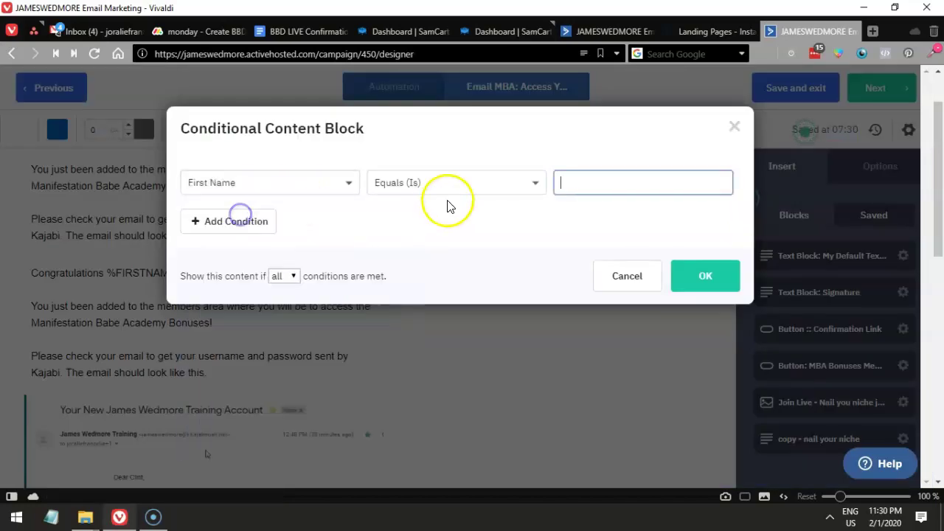
click(453, 184)
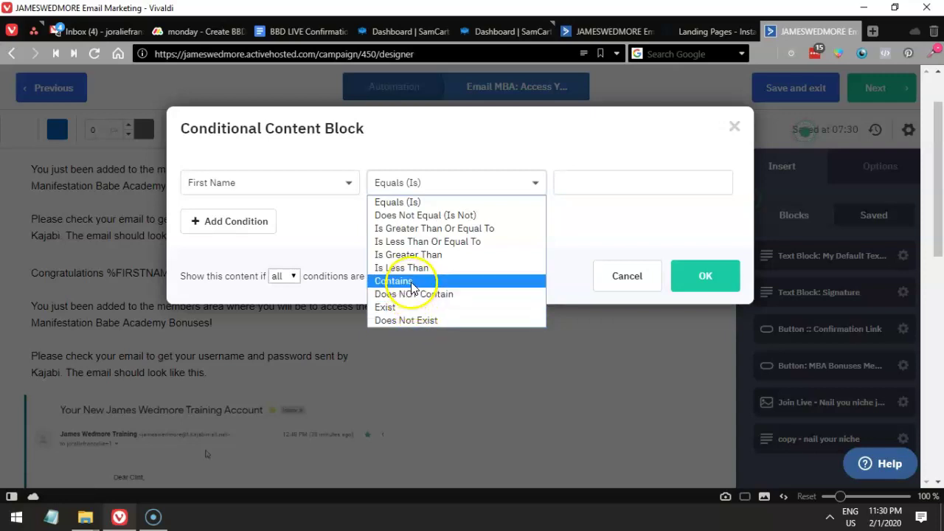
click(410, 307)
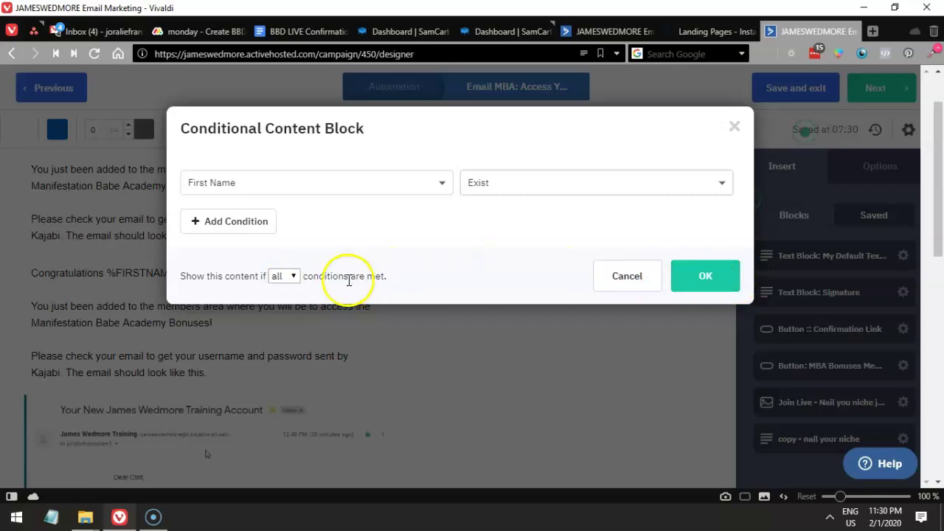
click(716, 283)
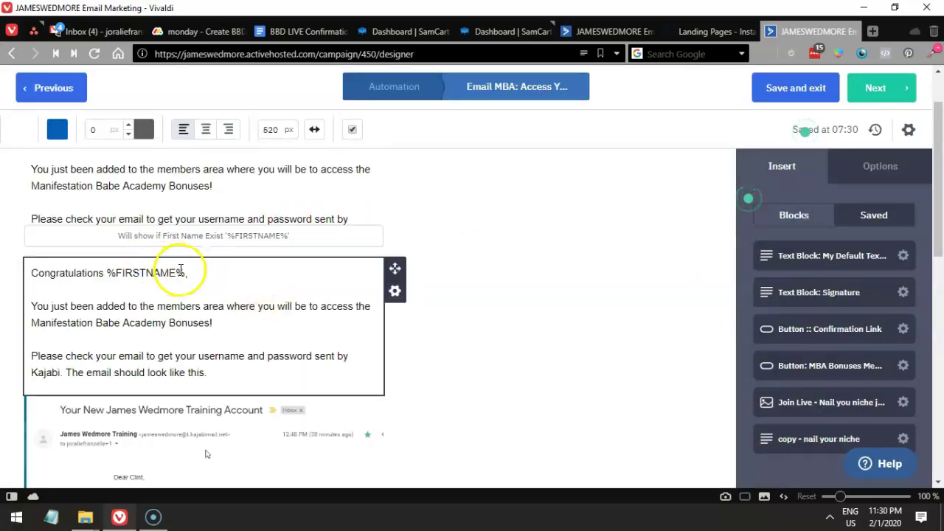
Compare the greetings and display conditions of the two conditional text blocks
drag(109, 275, 143, 275)
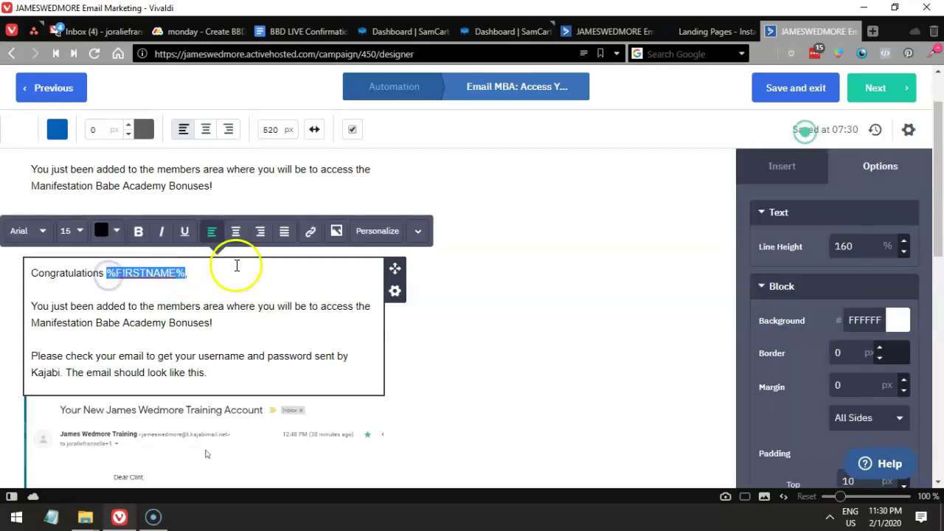
click(225, 182)
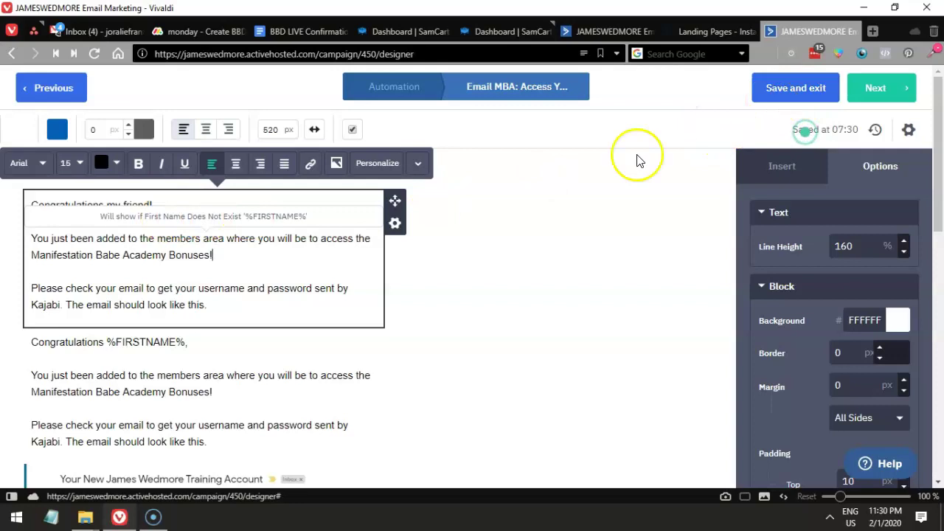
click(457, 271)
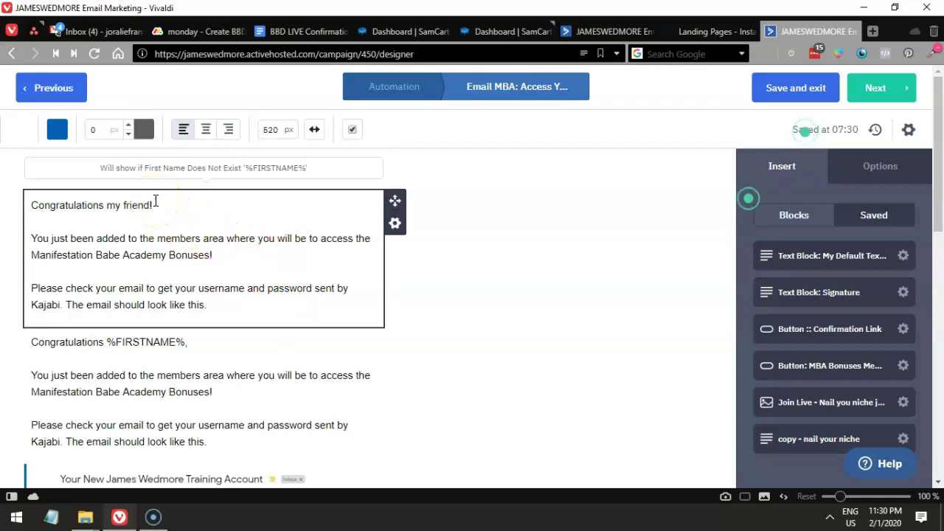
scroll(155, 205, down, 2)
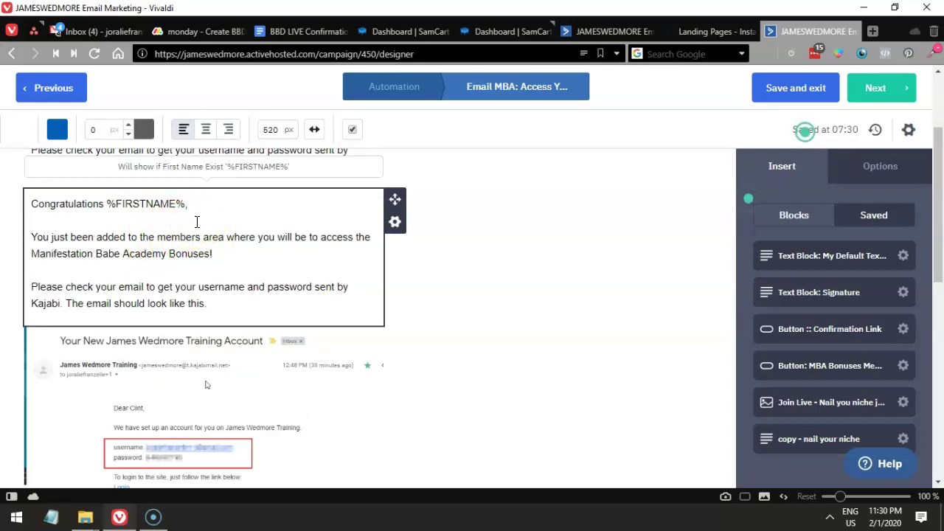
scroll(197, 222, up, 2)
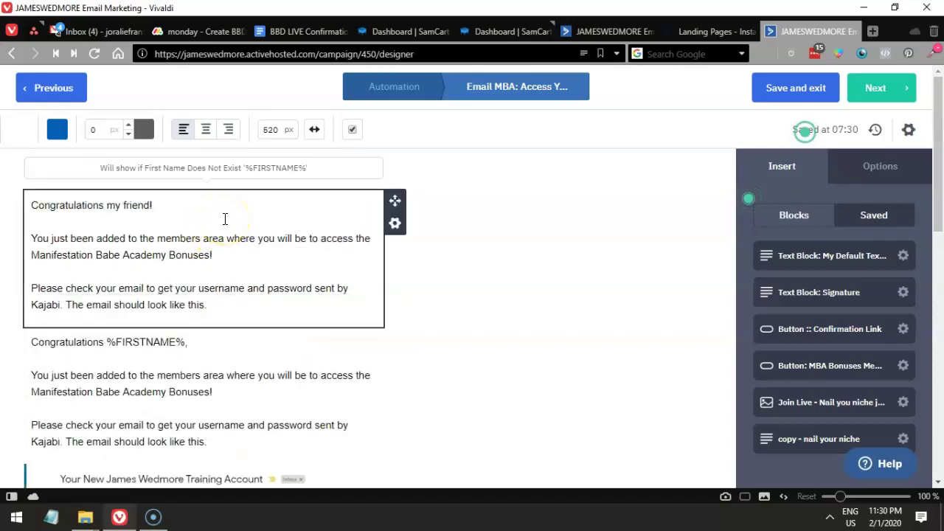
Delete the "Congratulations my friend!" text block and confirm the deletion
click(395, 225)
click(325, 325)
click(370, 326)
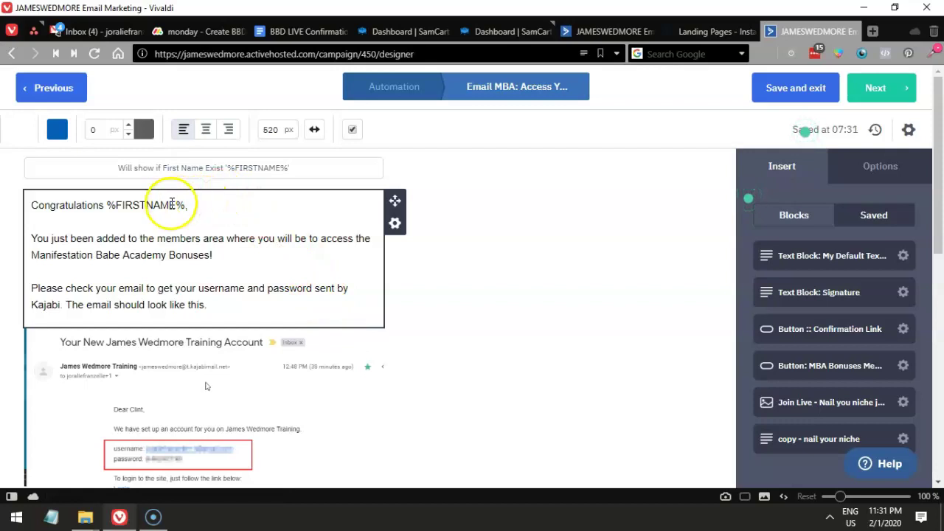
Remove the First Name condition from the remaining "Congratulations %FIRSTNAME%," text block
click(394, 224)
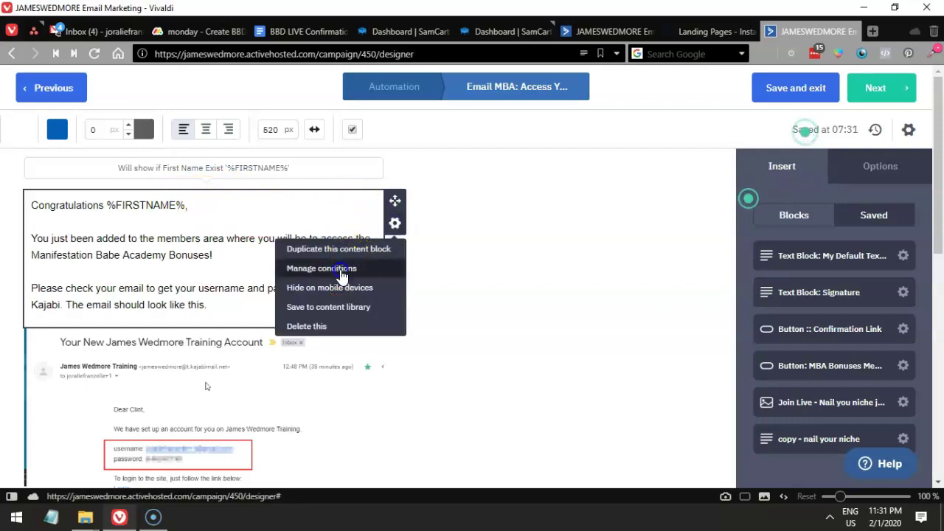
click(341, 269)
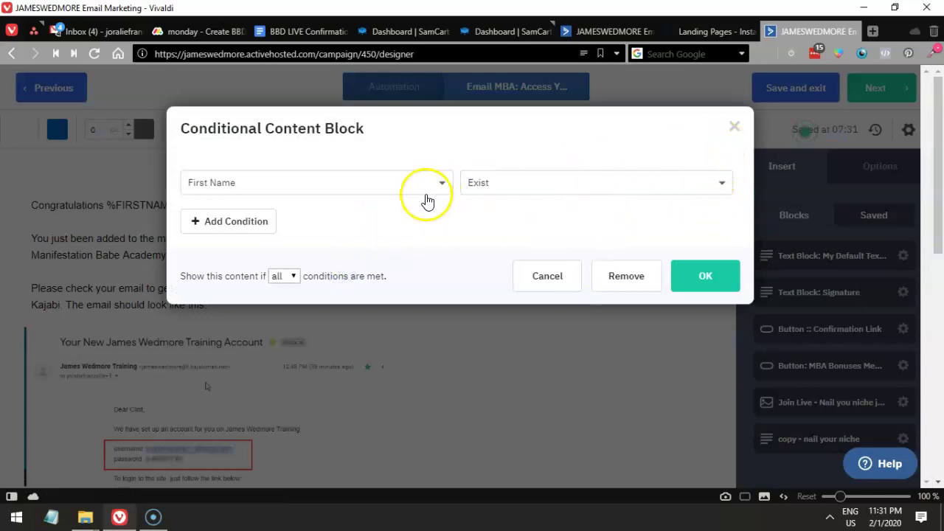
click(607, 275)
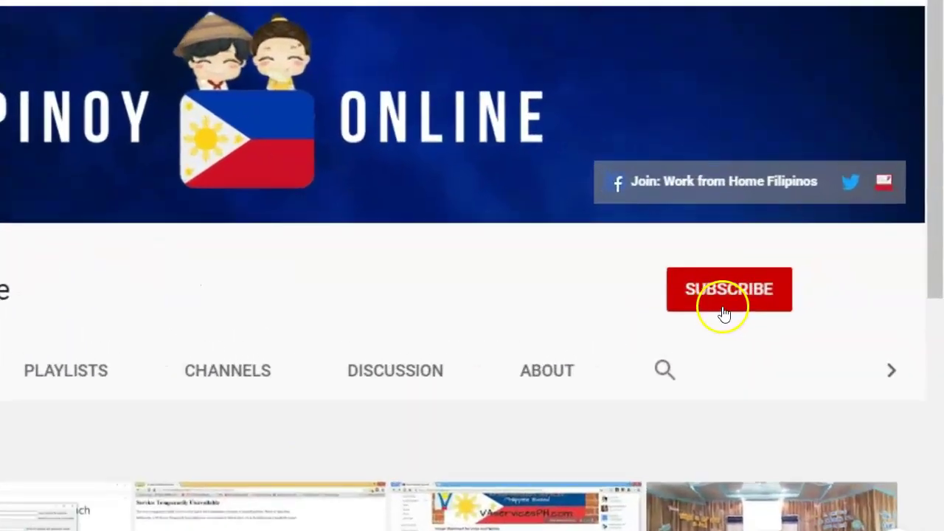
On YouTube, subscribe to the Pinoy Online channel and set its notifications to All
click(716, 308)
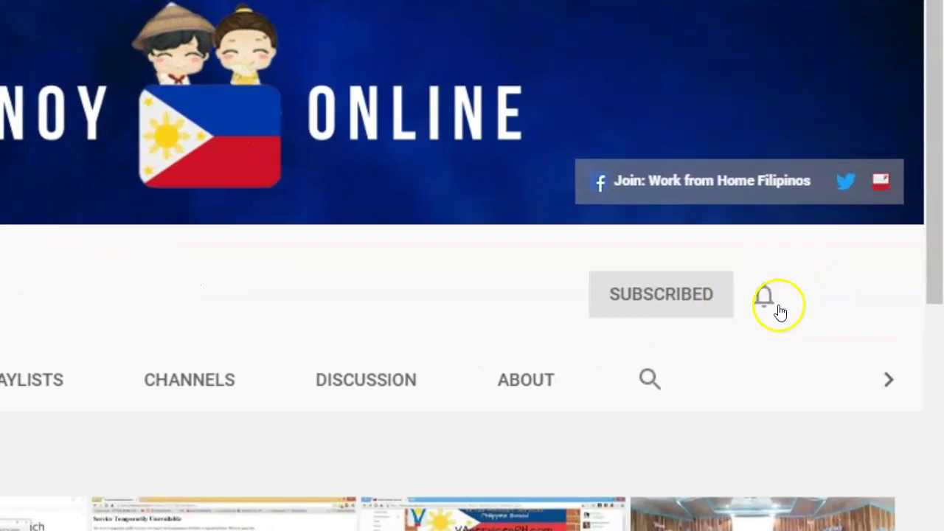
click(766, 301)
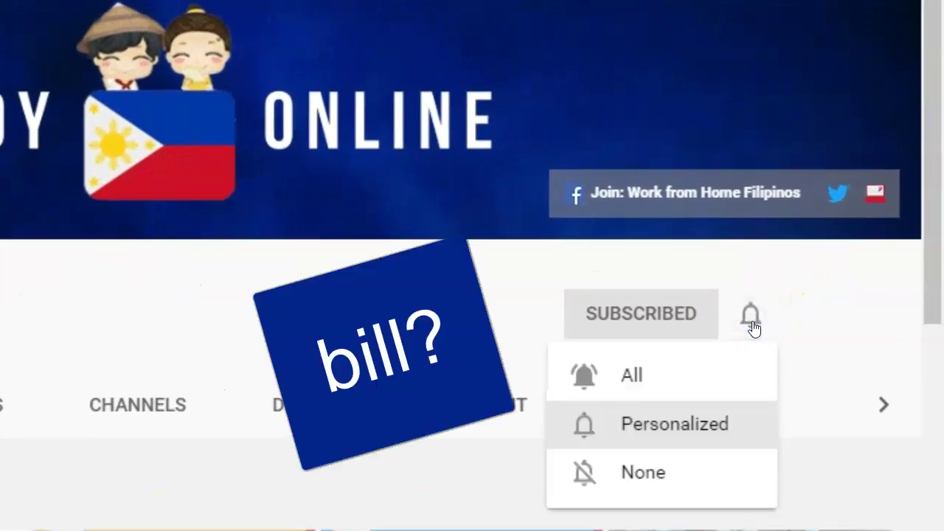
click(696, 375)
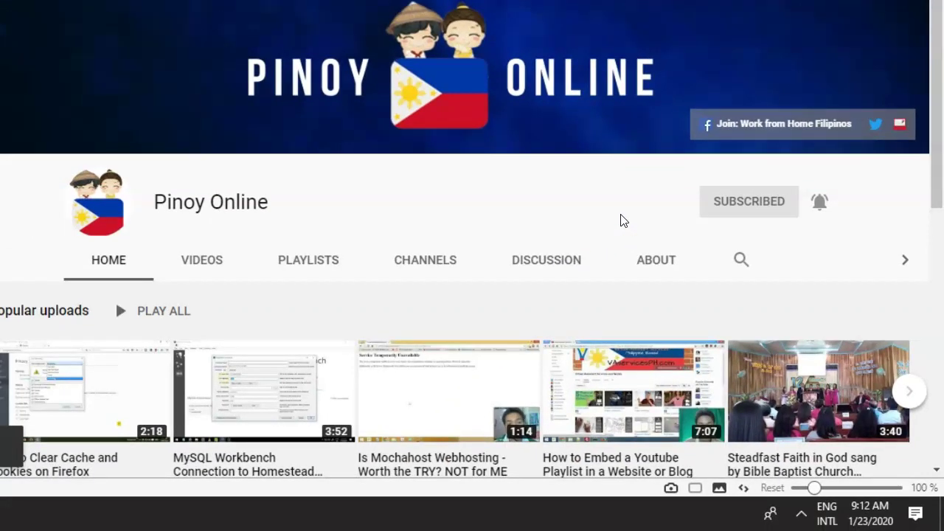
click(63, 406)
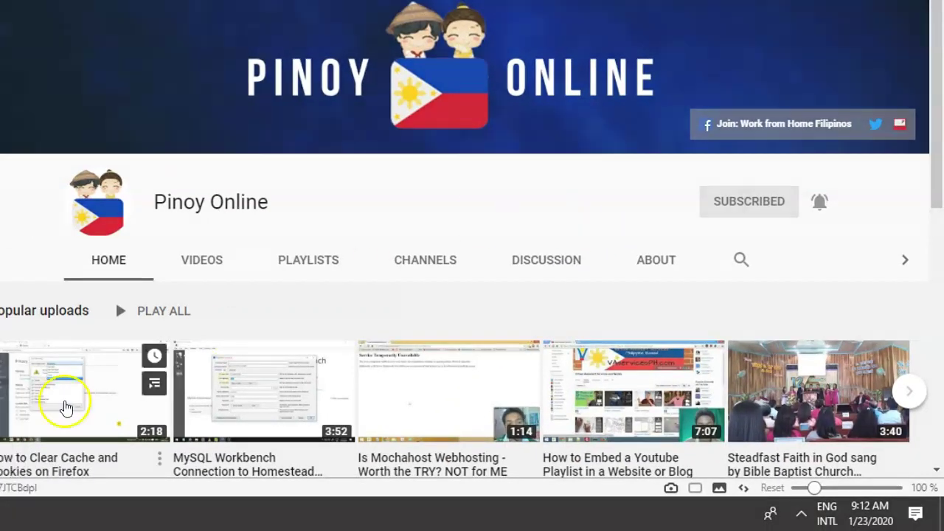